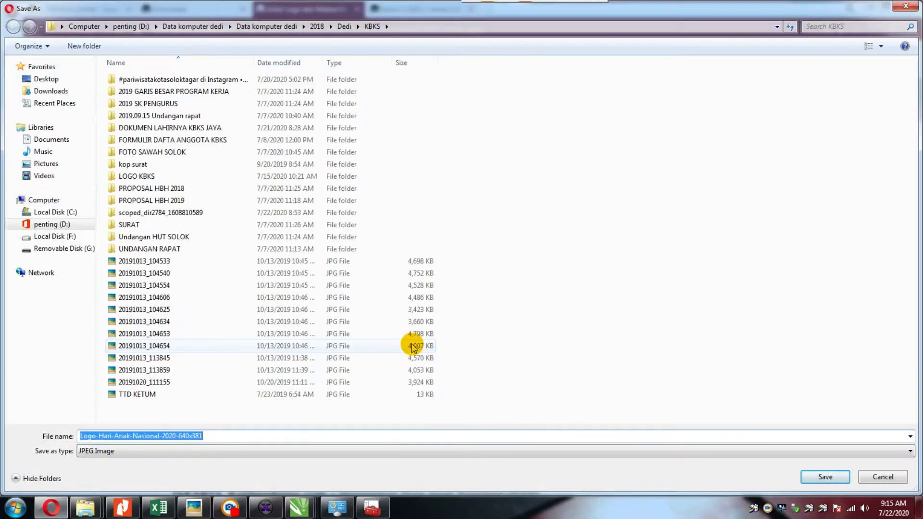
Step: Save the Hari Anak Nasional 2020 logo image to the pilihan ikkt folder under 19.11.27 MATERI VITRON GKP on Local Disk (F:)
left_click(55, 236)
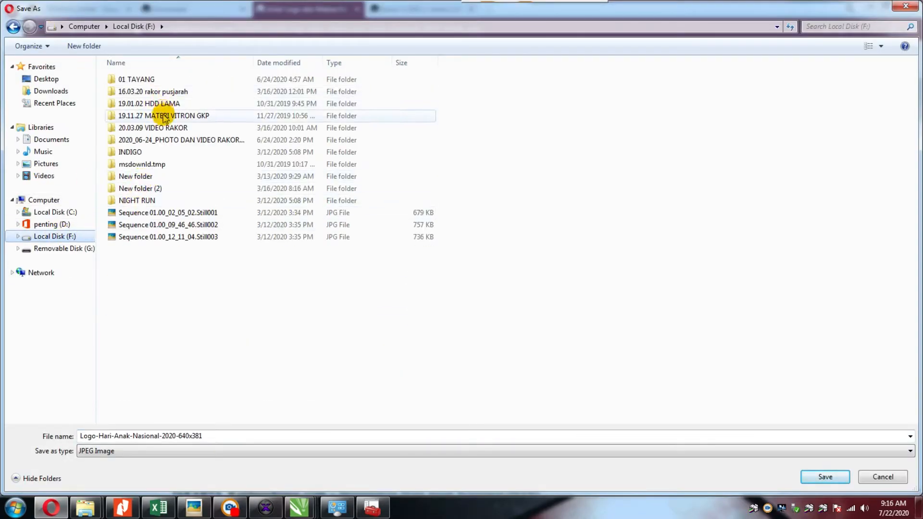
double_click(139, 114)
left_click(825, 477)
Step: Preview photo BIM_5111 in the pilihan ikkt folder and close the preview
left_click(85, 508)
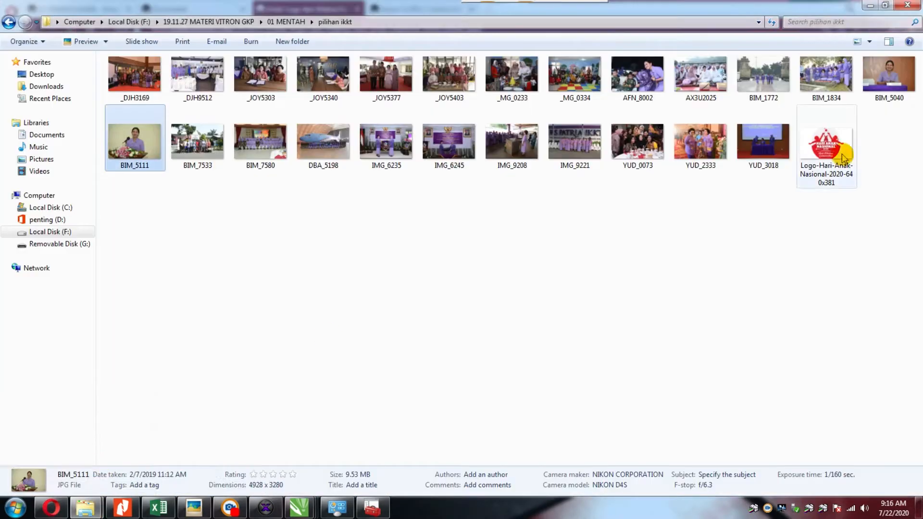
double_click(129, 146)
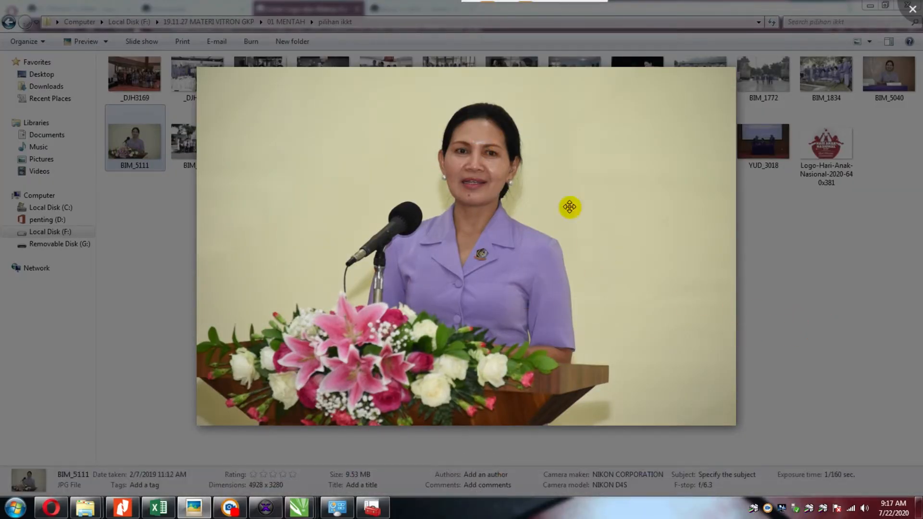
left_click(786, 292)
left_click(724, 55)
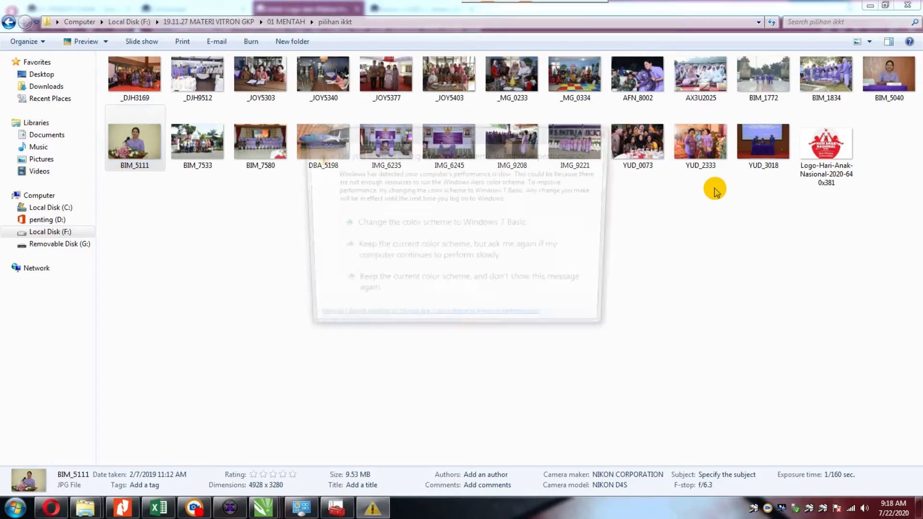
Step: Arrange the pilihan ikkt folder window and the CorelDRAW window with Untitled-2 side by side
mouse_move(86, 508)
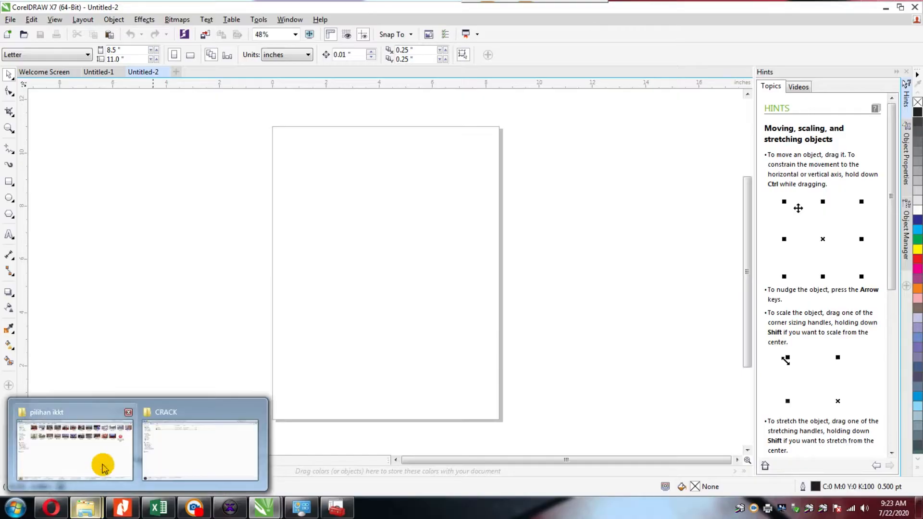
left_click(104, 469)
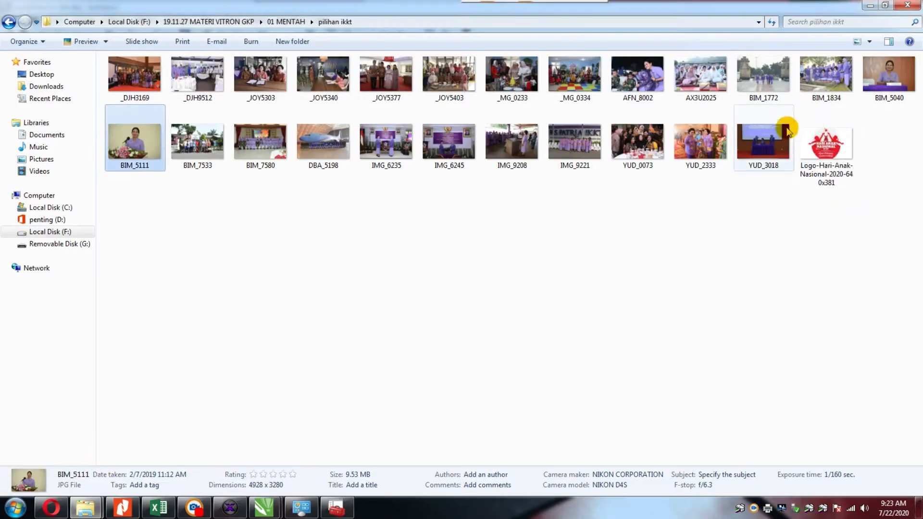
left_click(884, 5)
left_click(668, 199)
left_click(888, 6)
left_click_drag(509, 45, 752, 25)
left_click_drag(817, 28, 0, 22)
left_click_drag(493, 10, 1, 32)
left_click(264, 508)
left_click(332, 452)
left_click_drag(313, 8, 1, 24)
left_click_drag(219, 6, 0, 19)
left_click_drag(346, 7, 1, 6)
left_click_drag(174, 8, 922, 10)
Step: Place Logo-Hari-Anak-Nasional-2020-640x381 and photo BIM_5111 from the folder into Untitled-2 and close the Hints docker
left_click_drag(417, 300, 550, 183)
left_click_drag(348, 180, 587, 256)
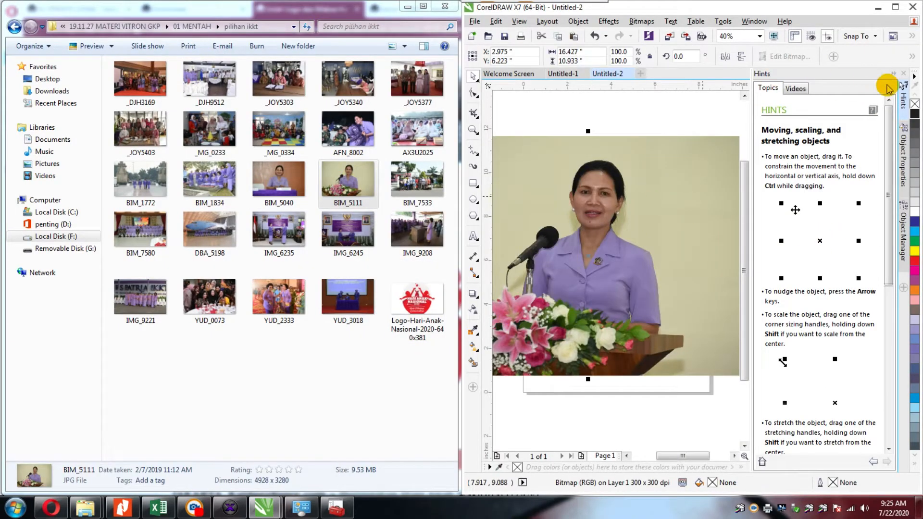
left_click_drag(814, 8, 736, 8)
left_click(826, 73)
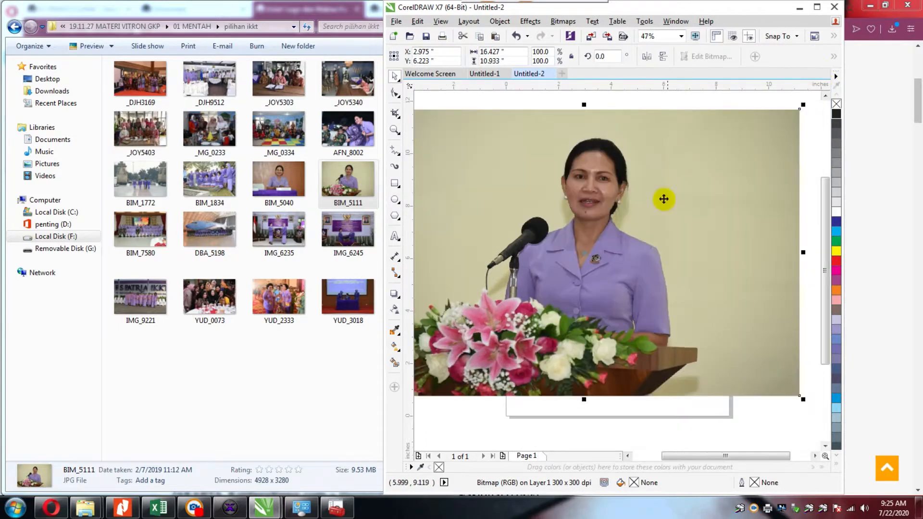
Step: Scale the podium photo down proportionally to about 8.34 by 5.55 inches so it fits the page width
left_click_drag(799, 396, 774, 408)
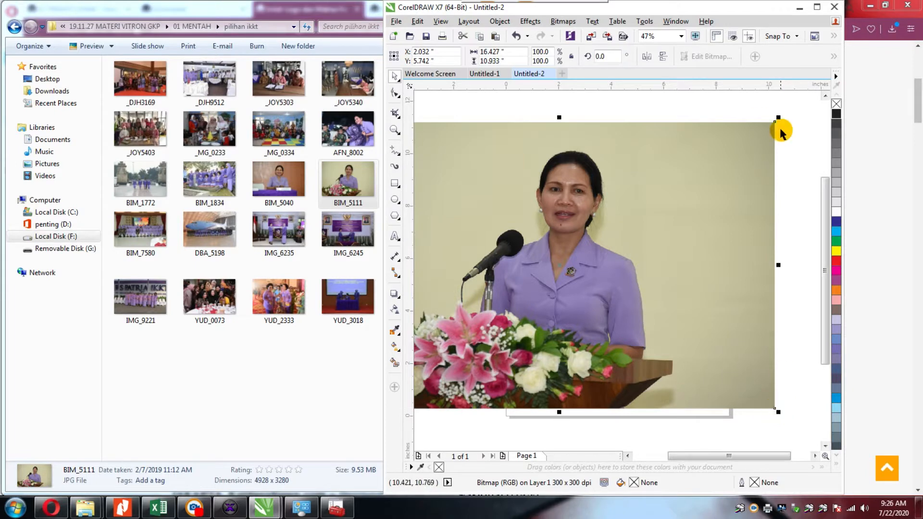
left_click_drag(774, 123, 778, 126)
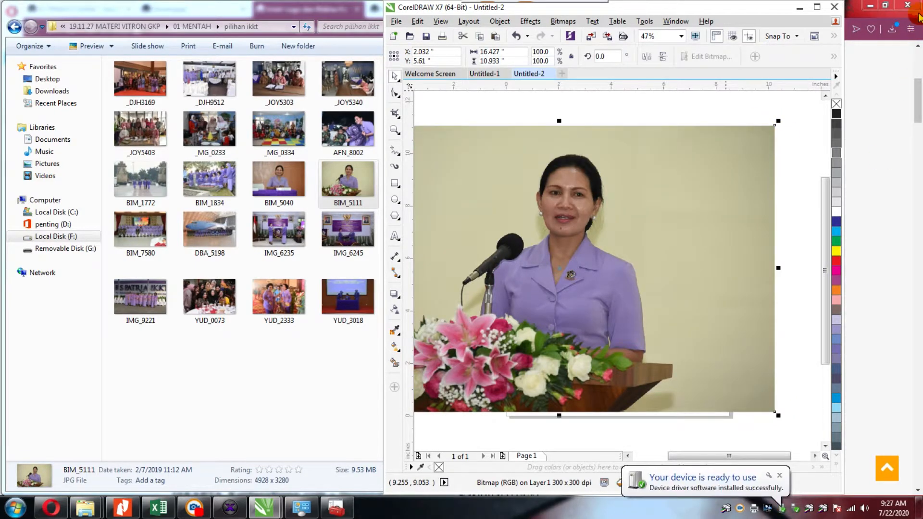
left_click(870, 6)
scroll(743, 387, "up", 3)
scroll(744, 387, "down", 3)
left_click_drag(776, 416, 731, 367)
left_click(729, 367)
left_click_drag(729, 364, 644, 306)
left_click_drag(597, 269, 650, 274)
left_click_drag(693, 311, 727, 338)
left_click_drag(516, 191, 507, 181)
left_click_drag(727, 334, 731, 339)
Step: Move the photo to the top of the page so the logo overlaps its upper-left corner
left_click(576, 244)
left_click_drag(576, 243, 574, 184)
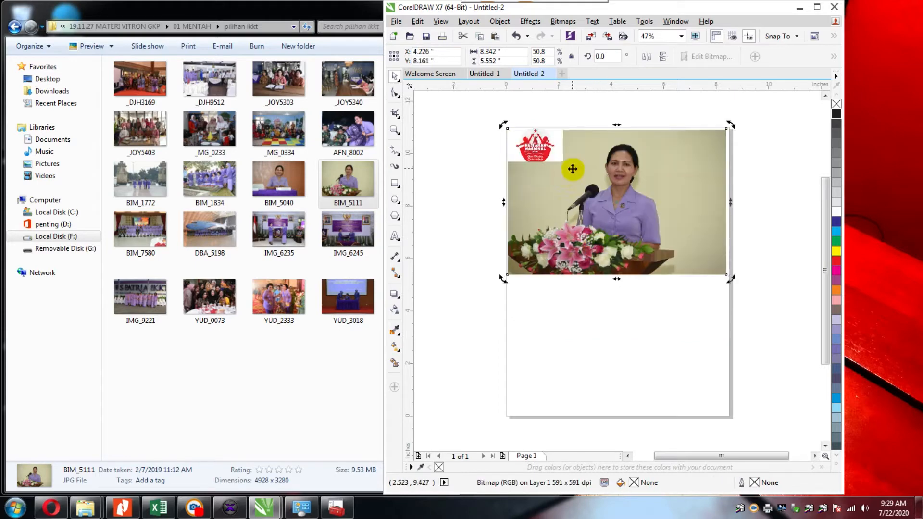
left_click_drag(573, 147, 556, 173)
left_click(668, 304)
Step: Hide the logo's white background with the Bitmap Color Mask, sampling white and using a tolerance of 15
left_click(542, 156)
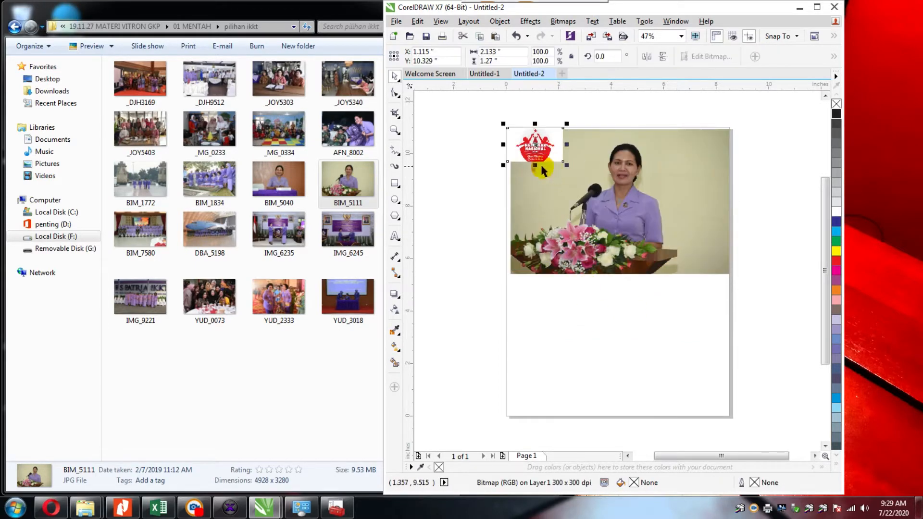
key("super+Up")
left_click(177, 20)
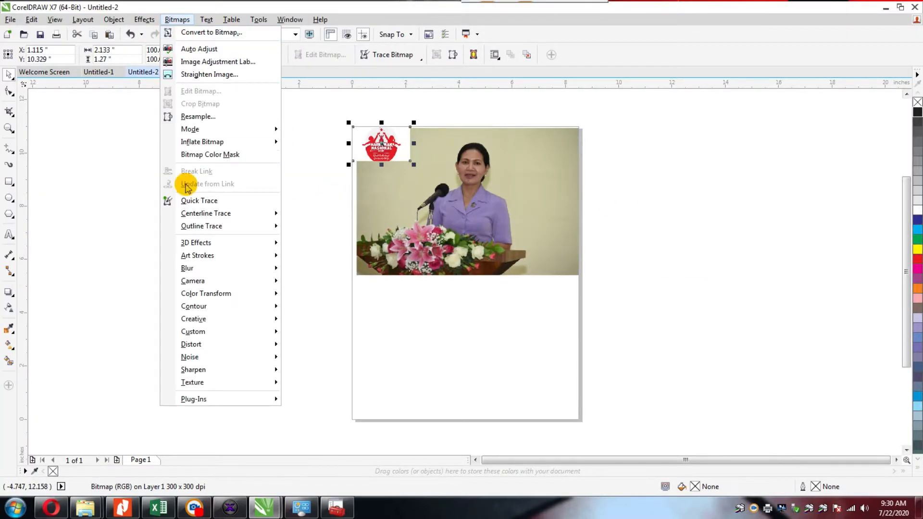
left_click(201, 154)
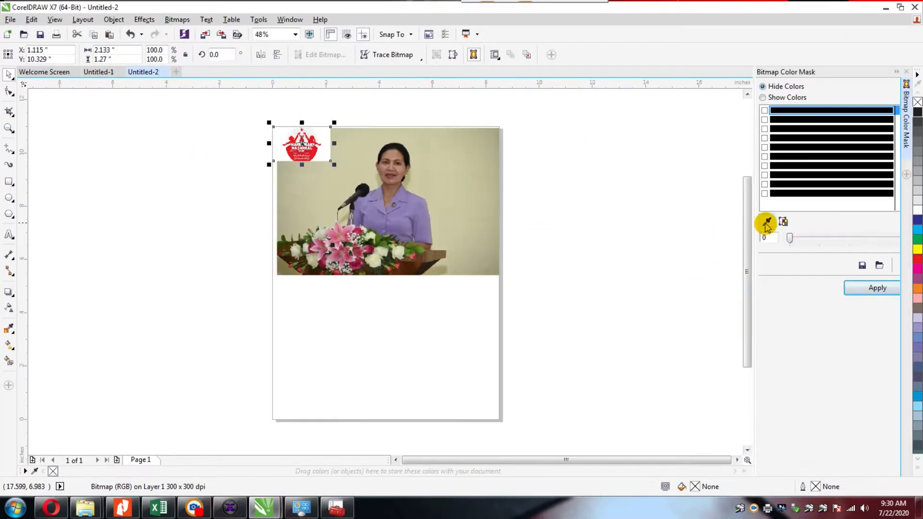
left_click(766, 222)
left_click(278, 158)
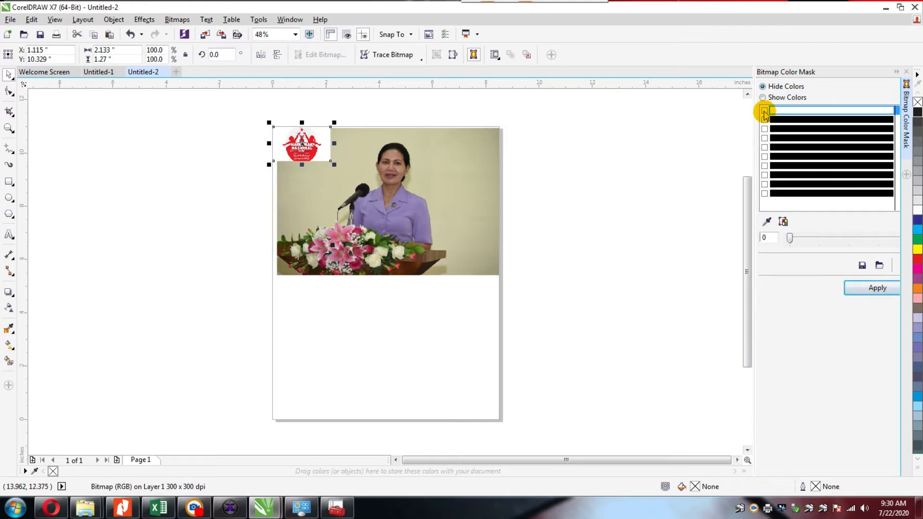
left_click(862, 290)
left_click_drag(790, 237, 807, 239)
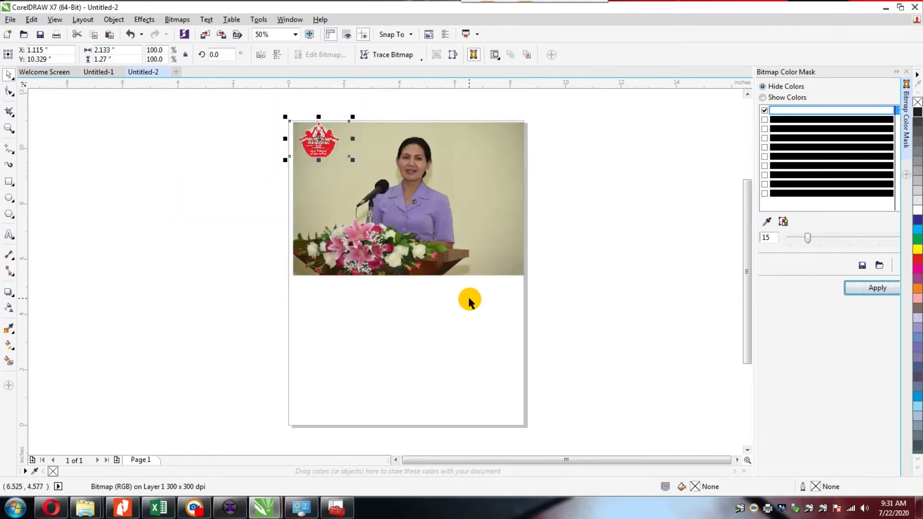
Step: Examine the edges of the masked logo against the photo up close
scroll(469, 300, "up", 2)
left_click(508, 222)
scroll(508, 222, "down", 2)
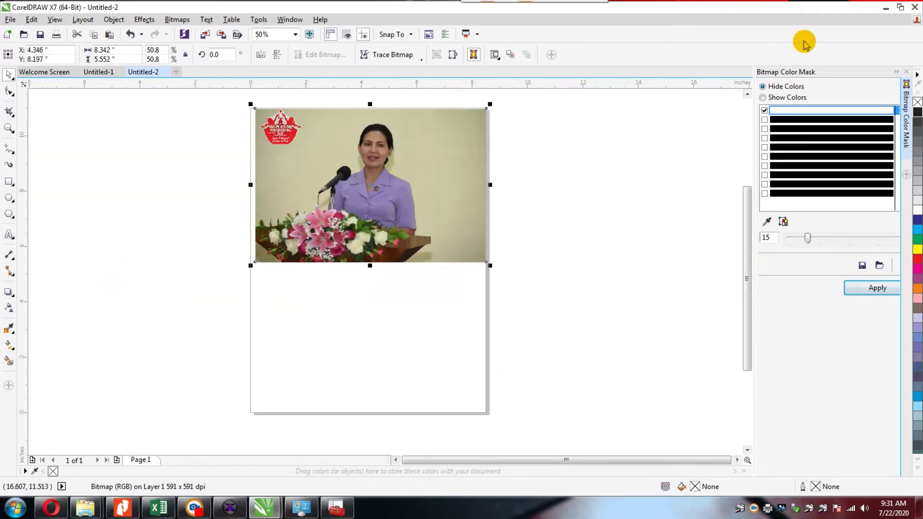
left_click_drag(403, 312, 410, 368)
left_click(293, 179)
scroll(294, 179, "up", 3)
scroll(325, 216, "down", 1)
Step: Switch to Opera and open the kemenpppa.go.id Hari Anak Nasional guide from the Google search results
left_click(51, 507)
scroll(323, 243, "up", 3)
left_click(35, 29)
scroll(384, 432, "down", 2)
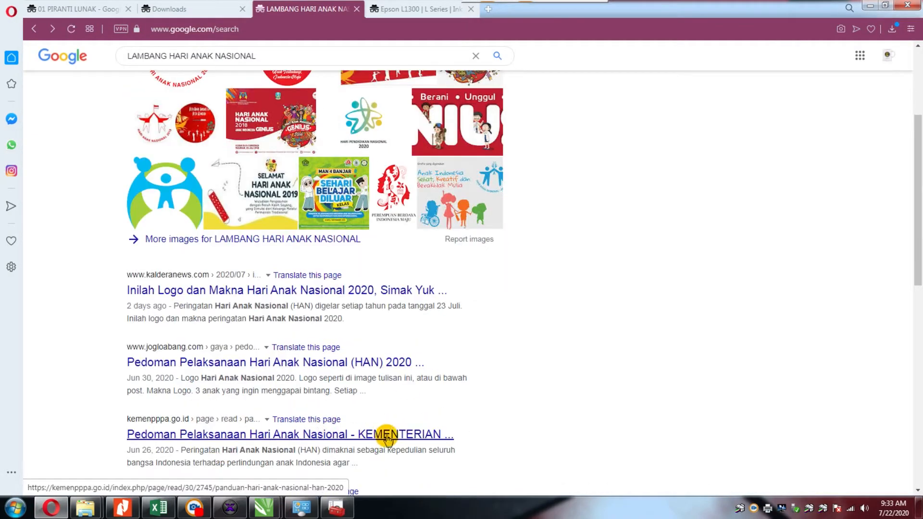
left_click(308, 378)
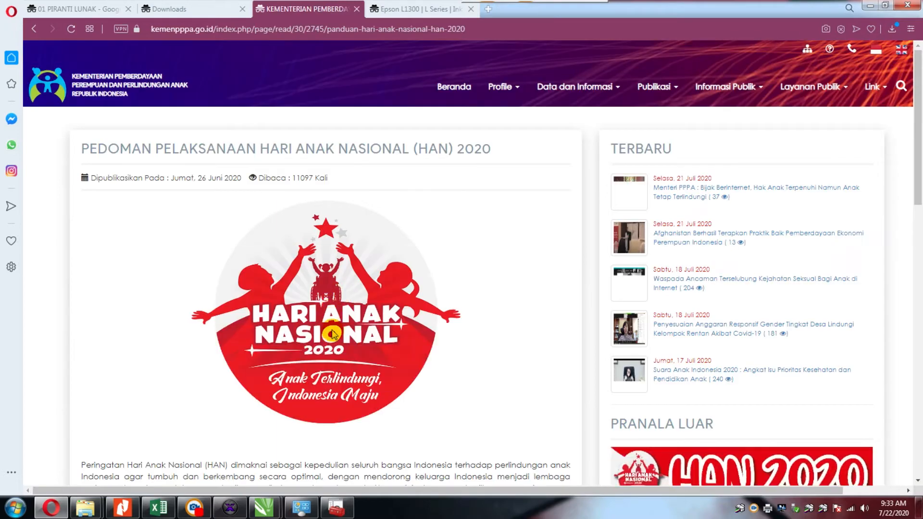
Step: Open PANDUAN HAN TAHUN 2020.pdf from the article's link and show its download options
scroll(231, 336, "down", 6)
left_click(157, 305)
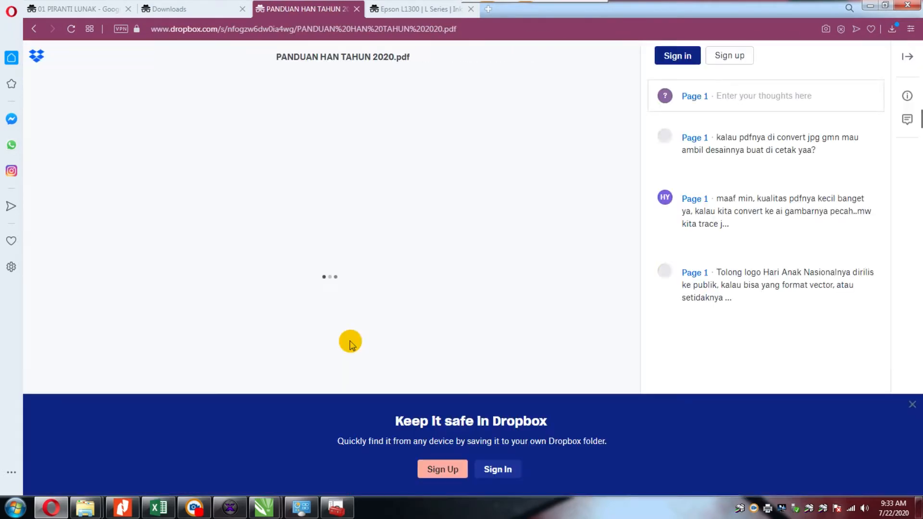
left_click(769, 56)
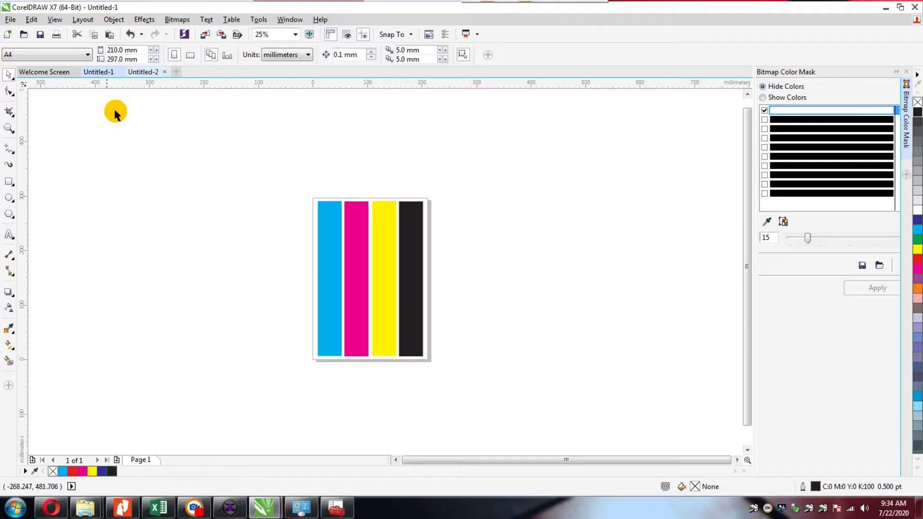
Step: Print the cyan, magenta, yellow and black bar page from the Untitled-1 document in CorelDRAW
key("ctrl+p")
left_click(605, 253)
left_click(479, 376)
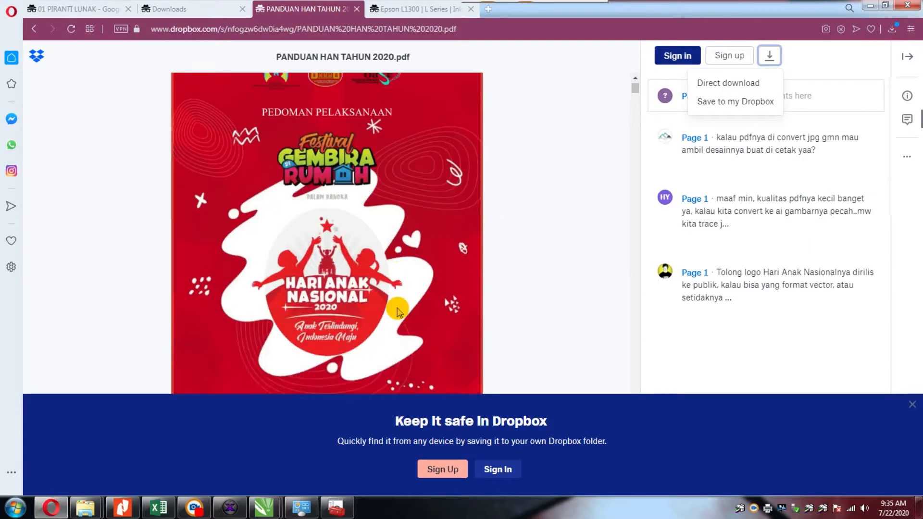
Step: Skim the PDF guide in the browser and open the downloaded Hari Anak Nasional 2020 logo image
scroll(404, 307, "down", 5)
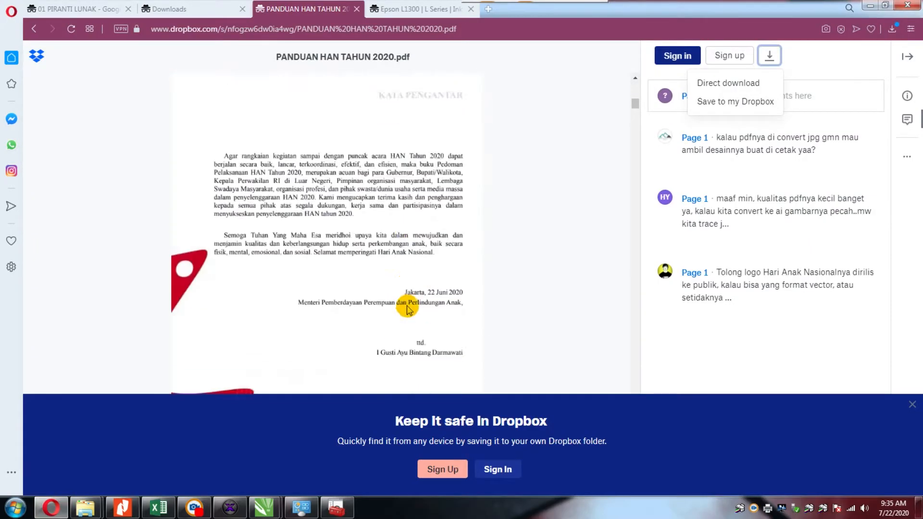
scroll(406, 310, "down", 3)
left_click(892, 29)
left_click(721, 69)
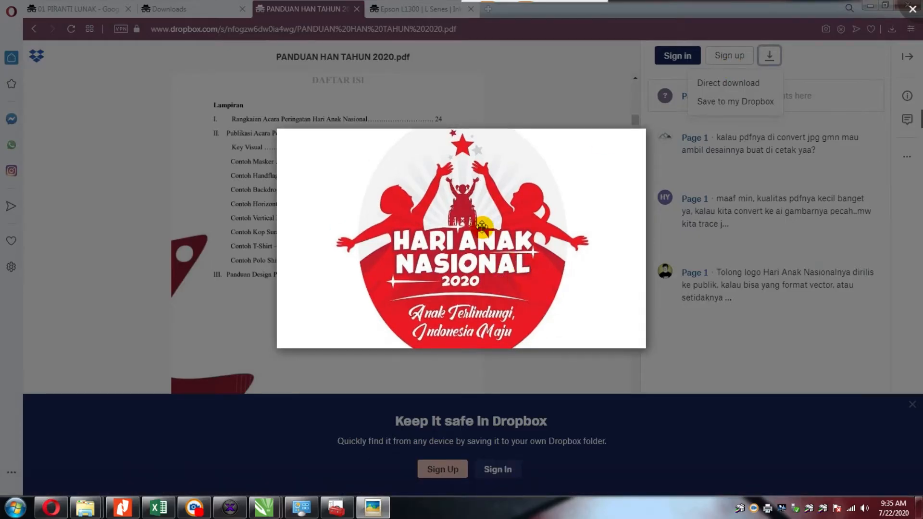
Step: Replace the masked logo in Untitled-2 with a fresh copy of the logo image scaled to 37.7%, 3.35 by 1.994 inches
right_click(368, 233)
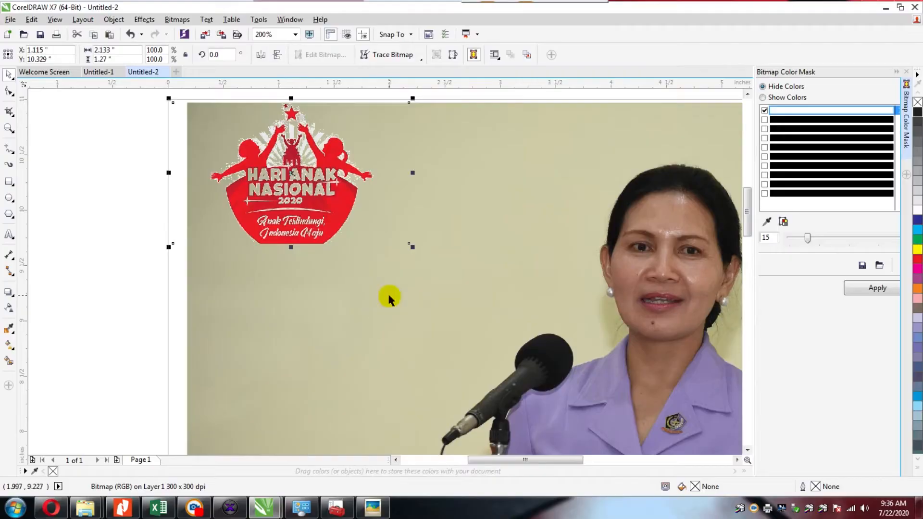
right_click(288, 210)
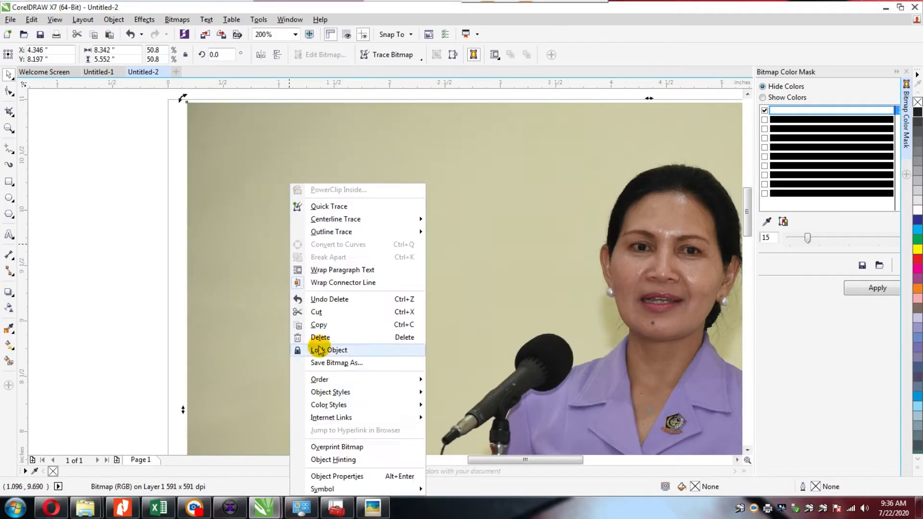
left_click(312, 348)
scroll(392, 223, "down", 5)
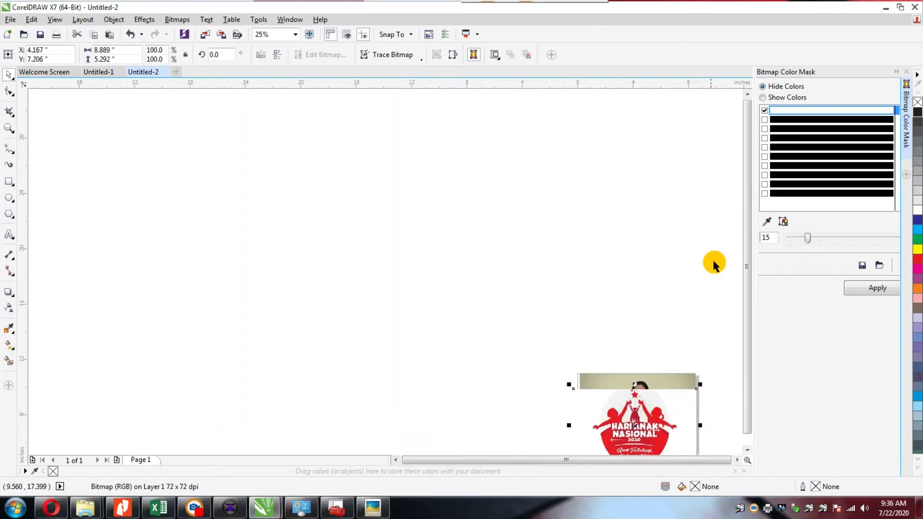
left_click_drag(700, 285, 620, 234)
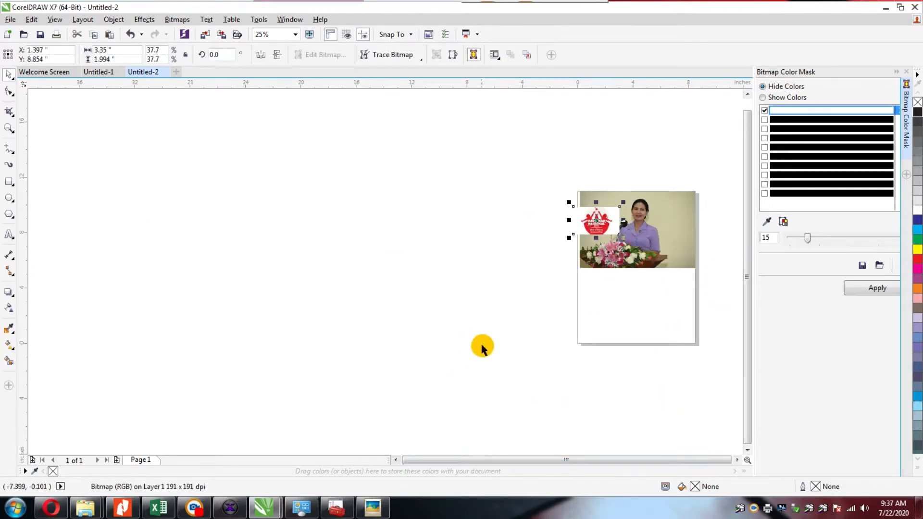
Step: Move the photo off the page to the empty area on its left and lay the logo over the photo's upper-left corner
scroll(469, 343, "up", 1)
left_click(662, 374)
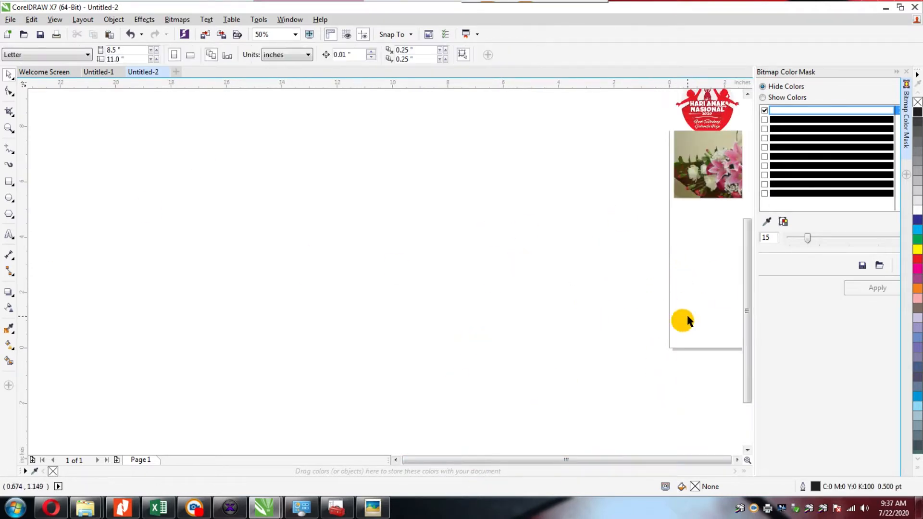
left_click(737, 460)
left_click_drag(607, 113, 638, 166)
left_click_drag(609, 107, 216, 187)
left_click_drag(638, 159, 232, 164)
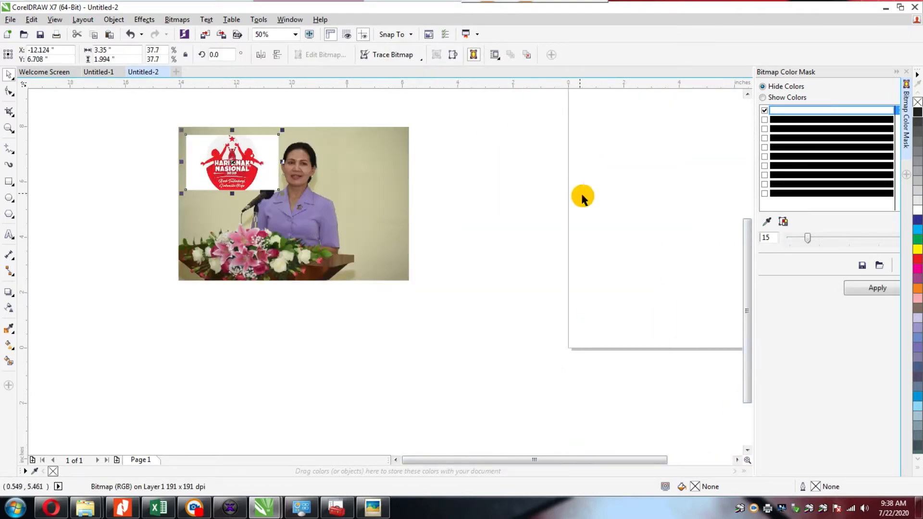
left_click(582, 364)
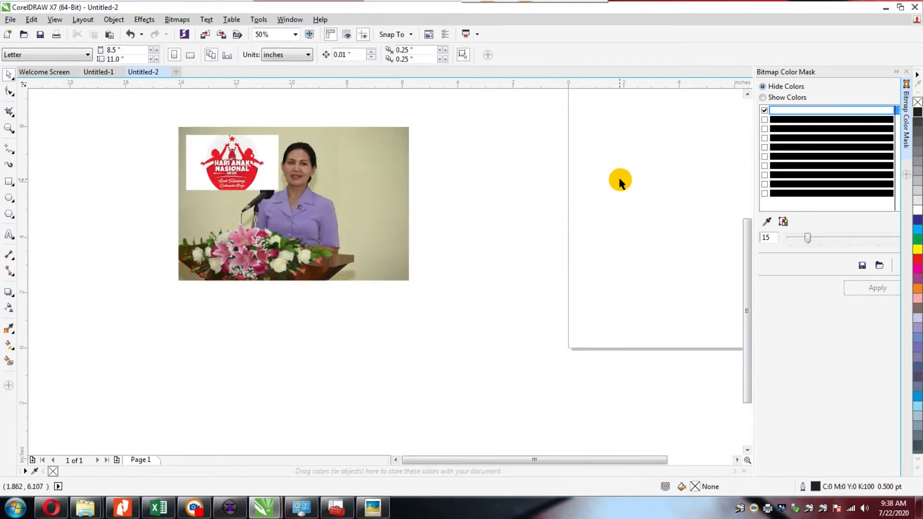
left_click(745, 187)
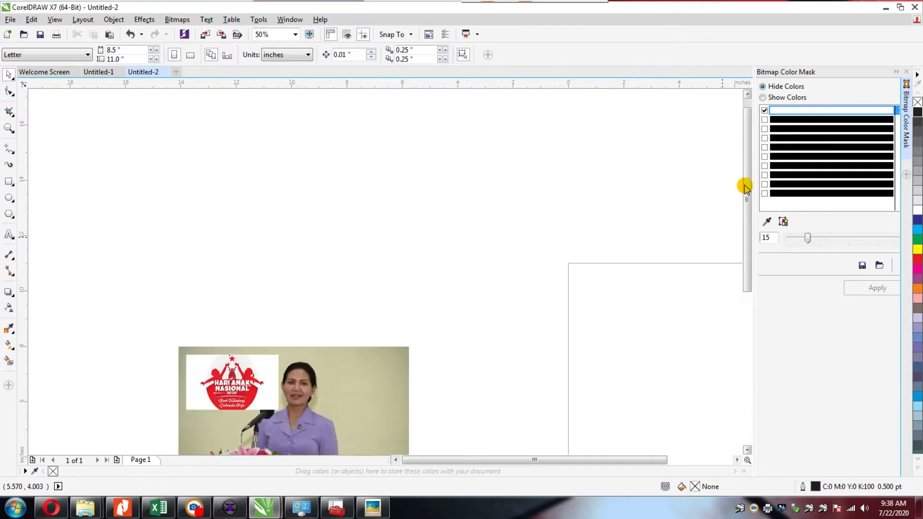
Step: Center the photo and the logo on the page
left_click(391, 407)
key("p")
left_click(246, 391)
left_click_drag(252, 388, 706, 422)
left_click(690, 274)
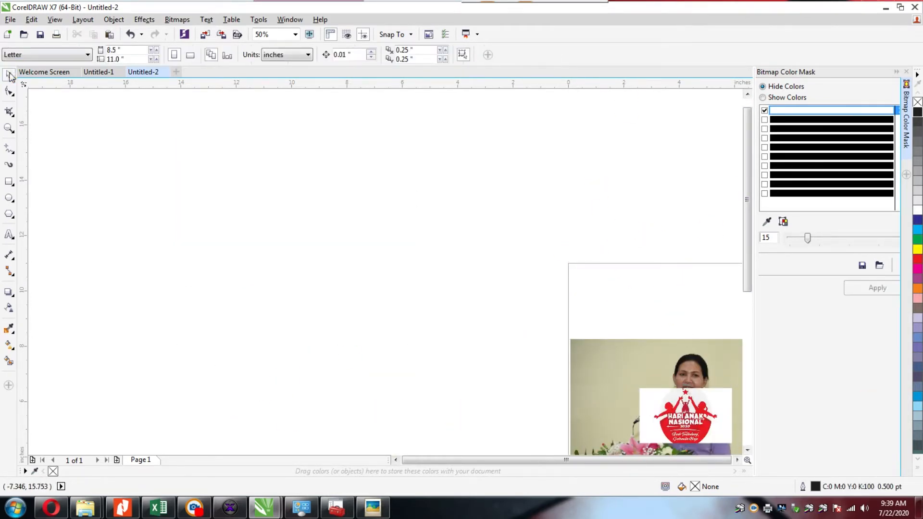
mouse_move(747, 461)
left_mouse_down()
mouse_move(748, 443)
mouse_move(760, 461)
left_mouse_up()
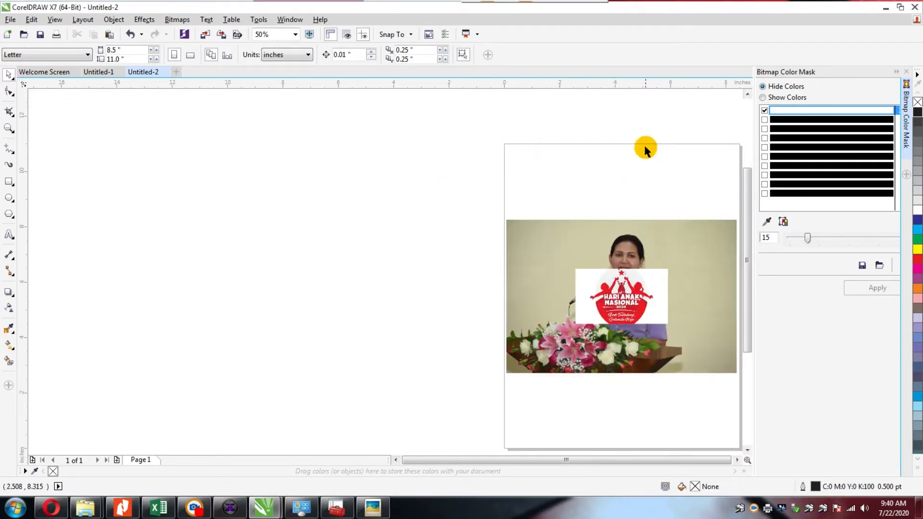
scroll(543, 270, "up", 1)
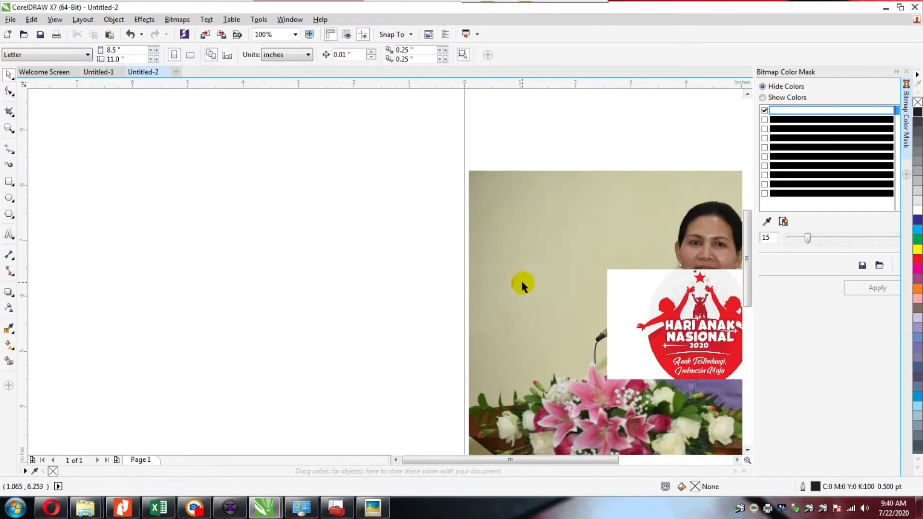
Step: Lay the Hari Anak Nasional 2020 logo over the photo's upper-left corner
scroll(566, 167, "down", 1)
left_click_drag(638, 138, 349, 165)
left_click(313, 208)
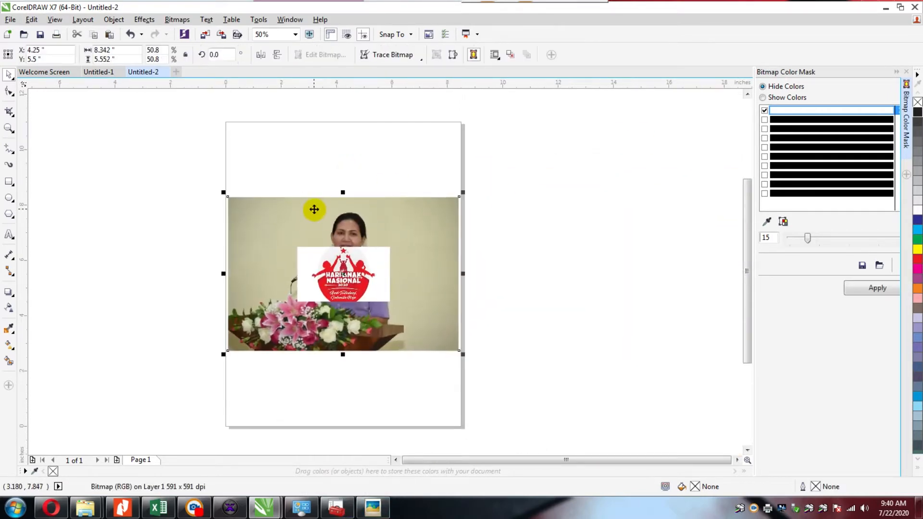
left_click(305, 264)
left_click_drag(305, 264, 235, 216)
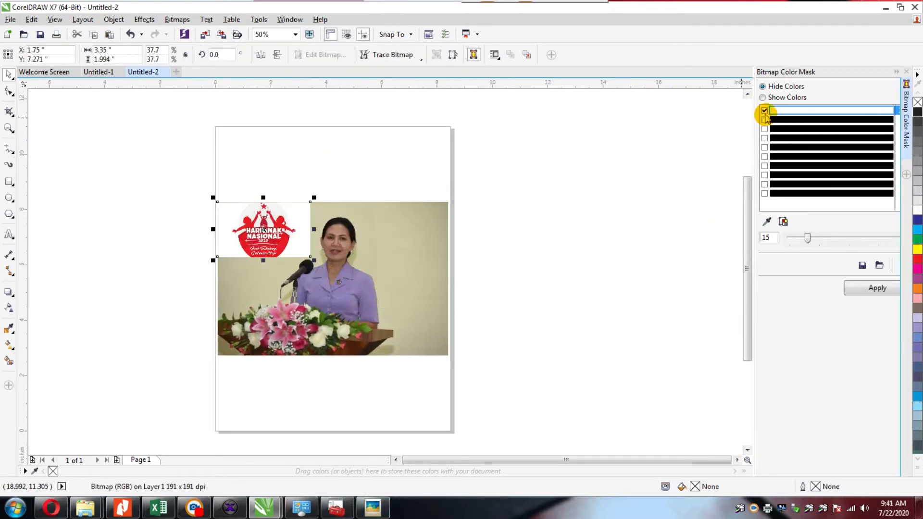
Step: Hide the logo's white background with the existing color mask and scale the logo down to about 26.5%
left_click(871, 288)
left_click_drag(314, 260, 288, 245)
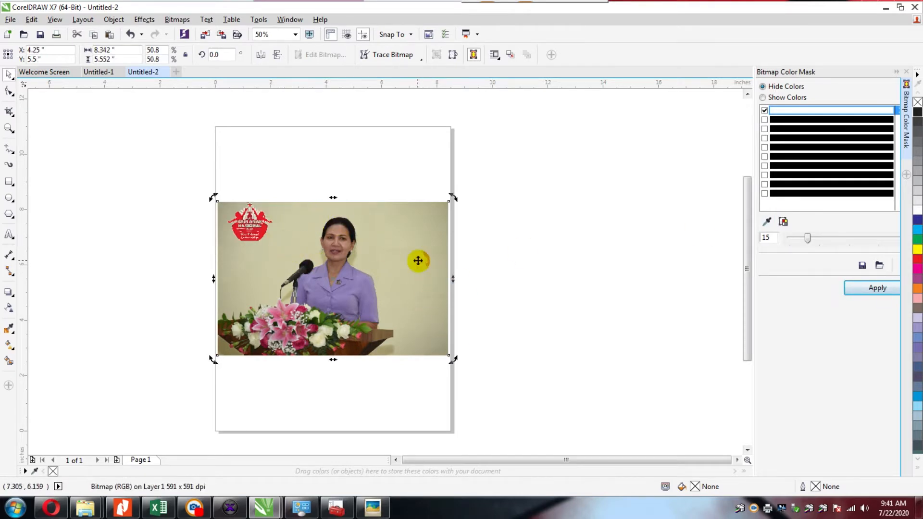
Step: Stretch the podium photo slightly so its right side meets the page edge
left_click(458, 363)
left_click(433, 336)
left_click_drag(453, 360, 456, 364)
left_click(465, 322)
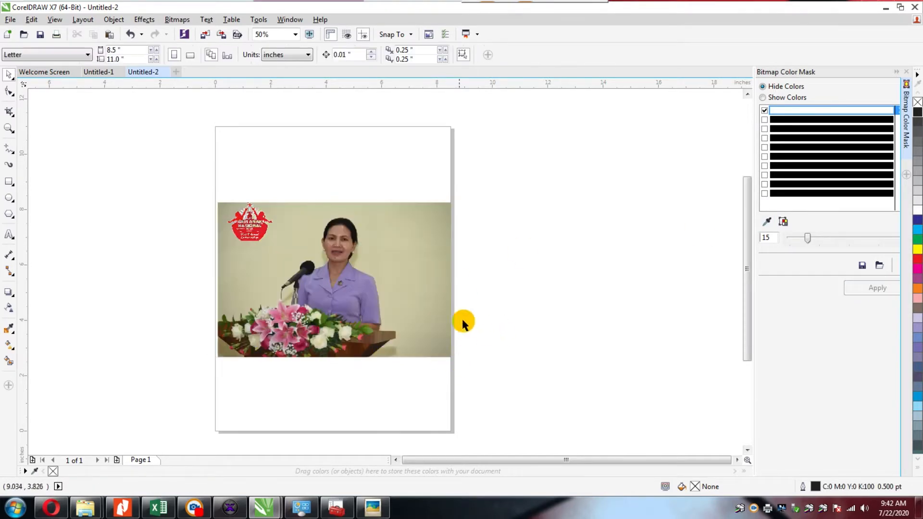
left_click(433, 308)
left_click_drag(454, 280, 451, 280)
left_click(269, 230)
Step: Switch to Opera, search for LAMBANG HARI ANAK NASIONAL, and open the kemenpppa.go.id page showing the 2020 logo
left_click(51, 507)
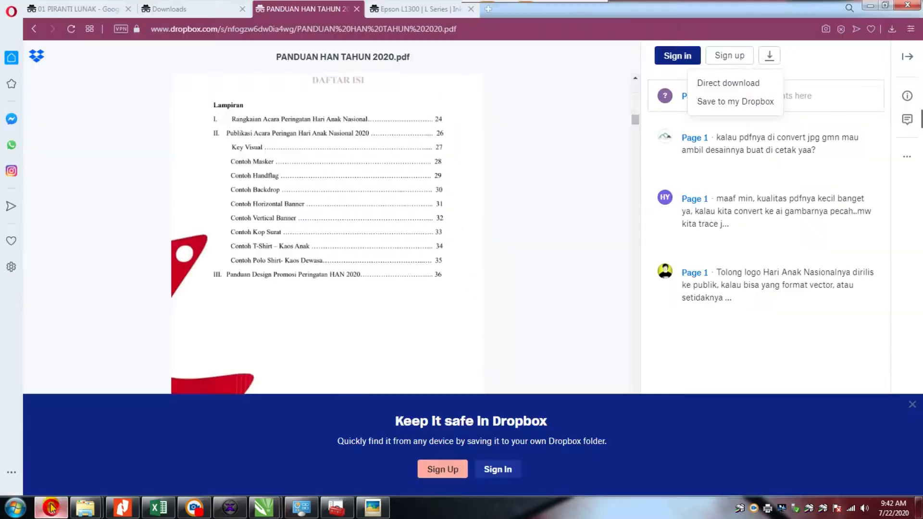
scroll(375, 287, "down", 20)
left_click(373, 508)
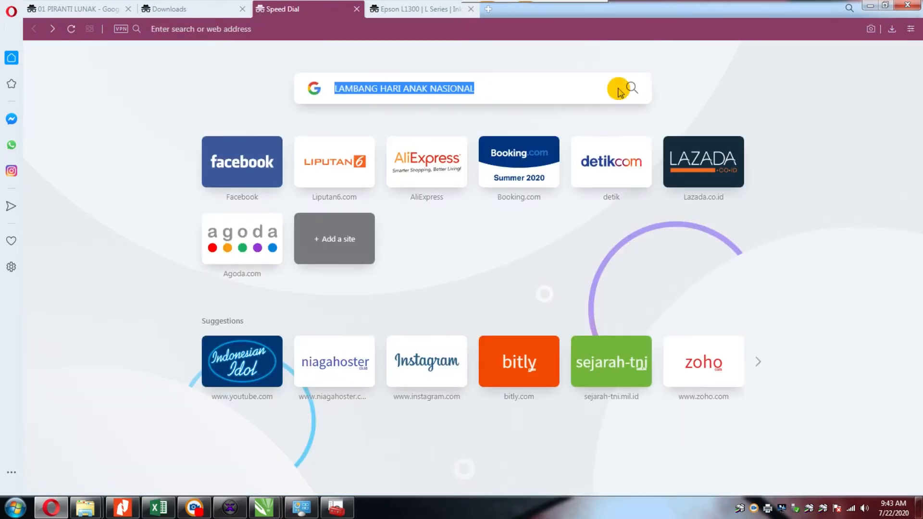
left_click(620, 91)
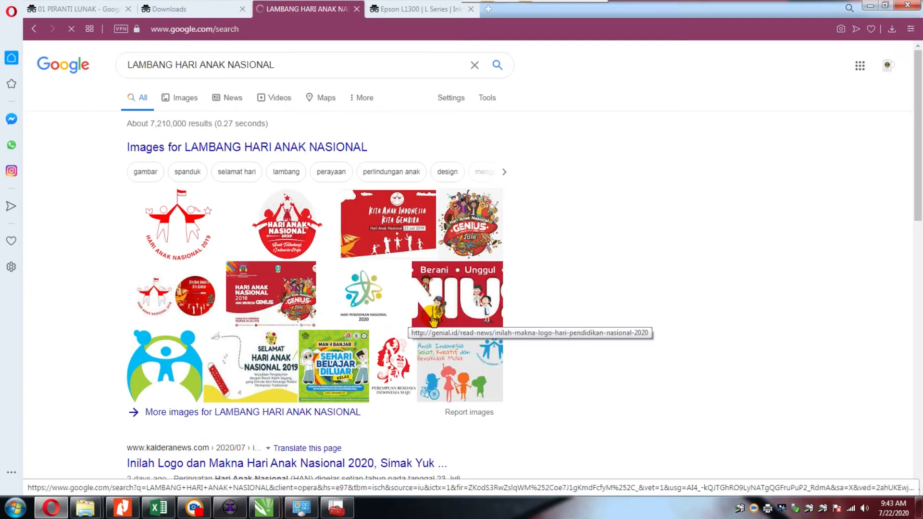
scroll(305, 202, "down", 5)
left_click(304, 203)
Step: Open the page's Hari Anak Nasional 2020 logo image in a separate tab and copy it
right_click(361, 323)
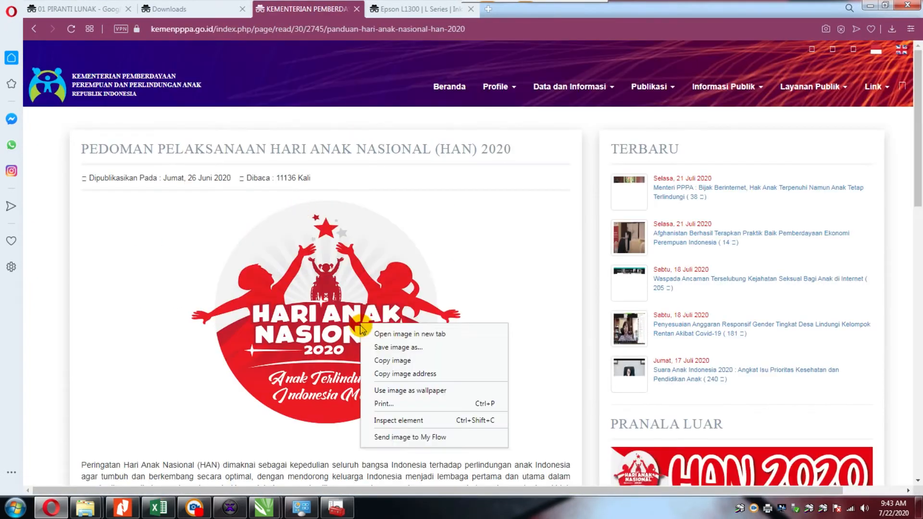
left_click(386, 333)
left_click(408, 9)
right_click(454, 292)
left_click(486, 329)
Step: Switch to CorelDRAW and paste the copied logo image into Untitled-2
left_click(264, 507)
left_click(328, 446)
right_click(391, 298)
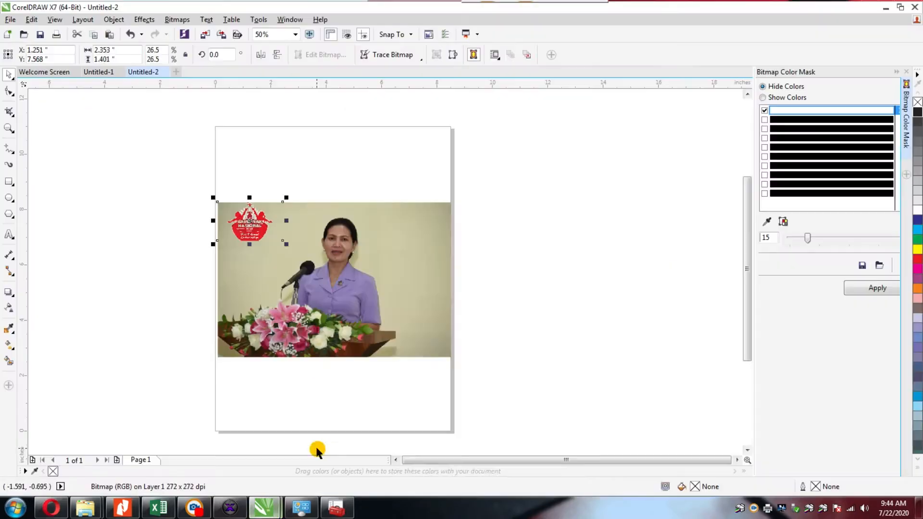
left_click(294, 390)
right_click(291, 395)
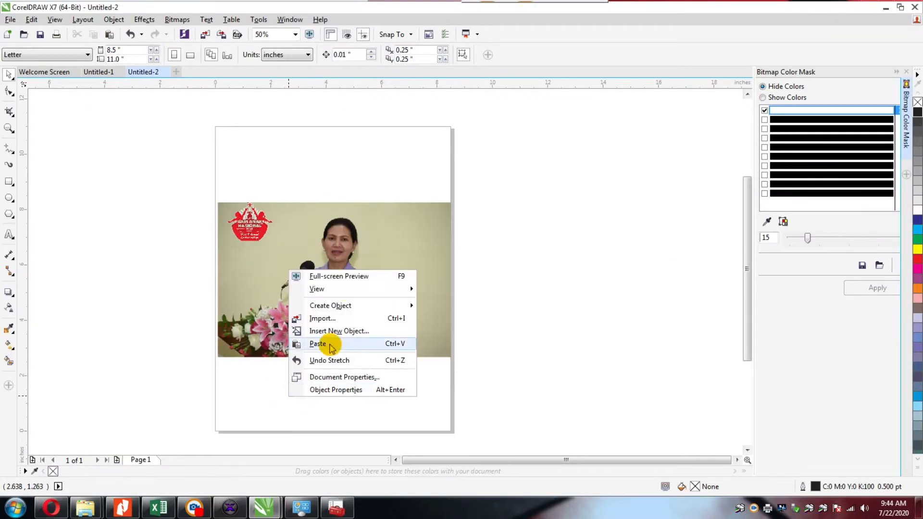
left_click(330, 340)
Step: Try converting the pasted logo bitmap into vector shapes with Quick Trace, and undo the trace
left_click(393, 54)
left_click(385, 66)
left_click(406, 282)
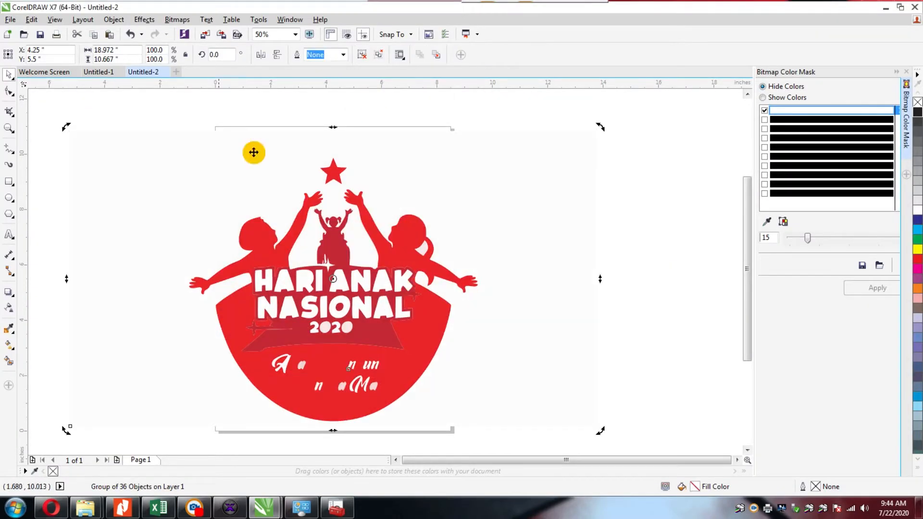
key("ctrl+z")
Step: Try an Outline trace of the logo bitmap with the Logo image type and maximum detail, and discard it
left_click(421, 56)
left_click(485, 105)
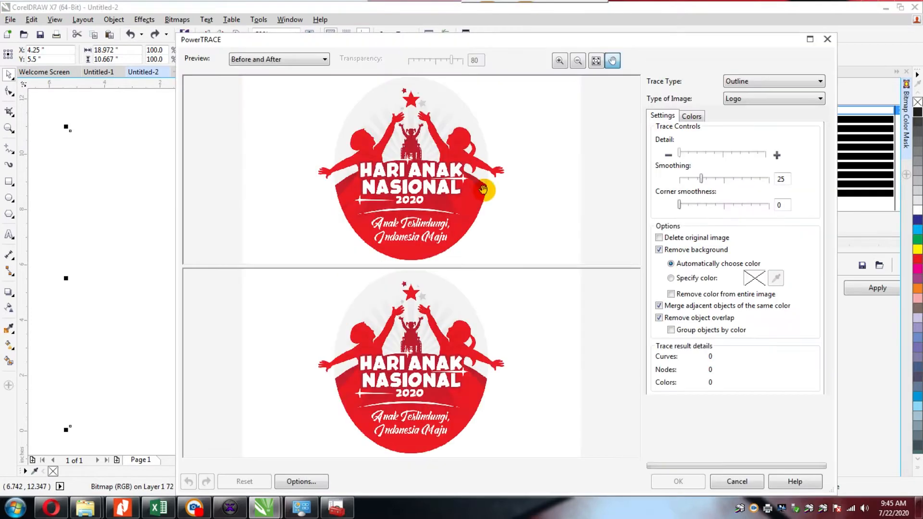
left_click_drag(722, 153, 763, 155)
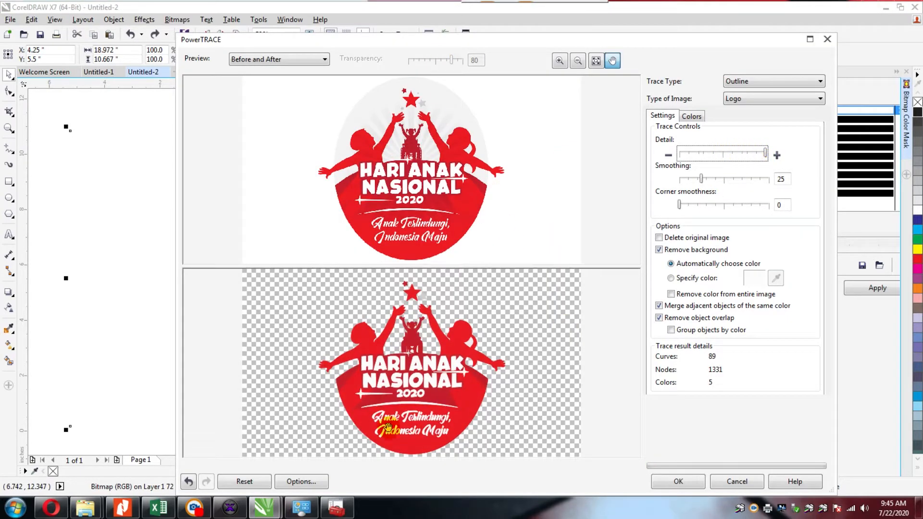
left_click(827, 39)
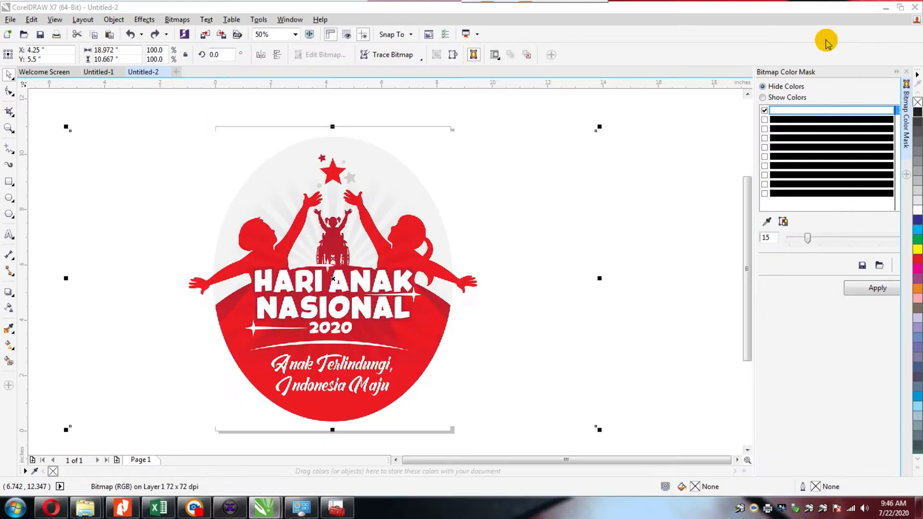
Step: Draw an ellipse about 8.77 by 10.27 inches around the oval of the logo
left_click(13, 204)
left_click_drag(207, 261, 416, 138)
left_click_drag(313, 261, 312, 422)
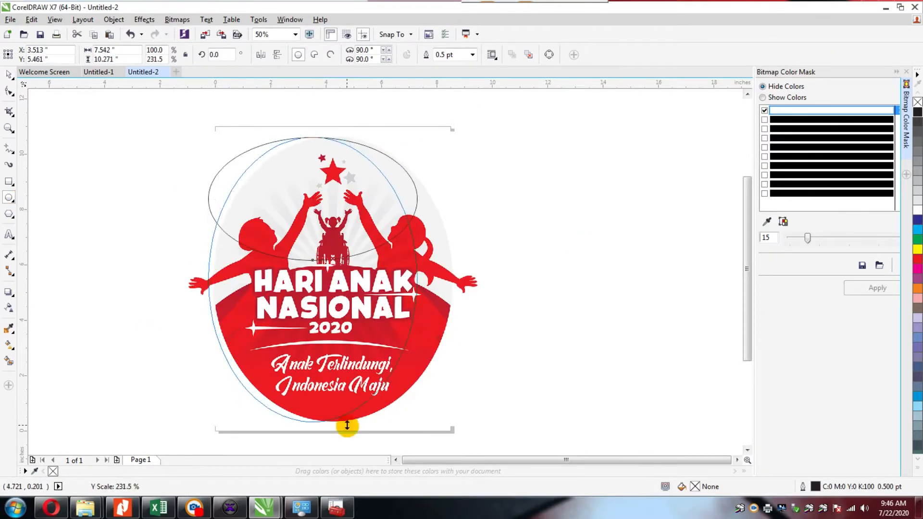
left_click_drag(420, 279, 453, 279)
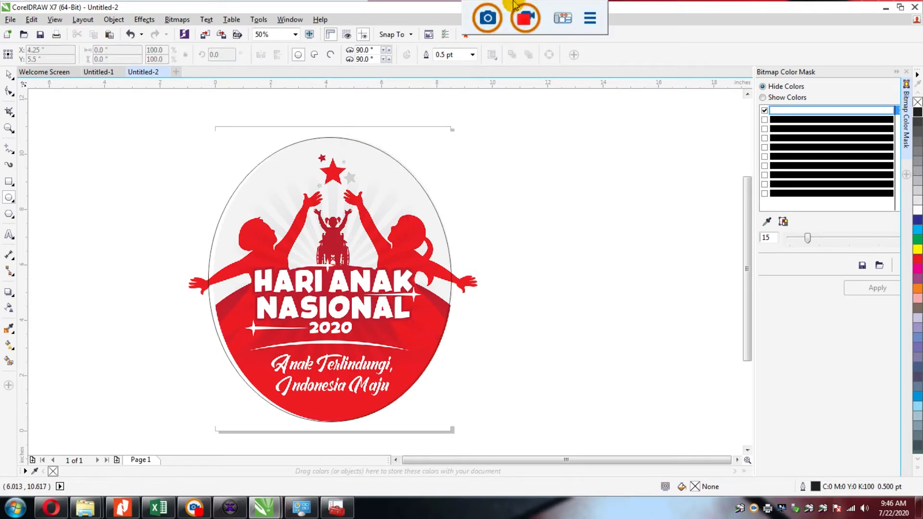
left_click_drag(206, 279, 210, 278)
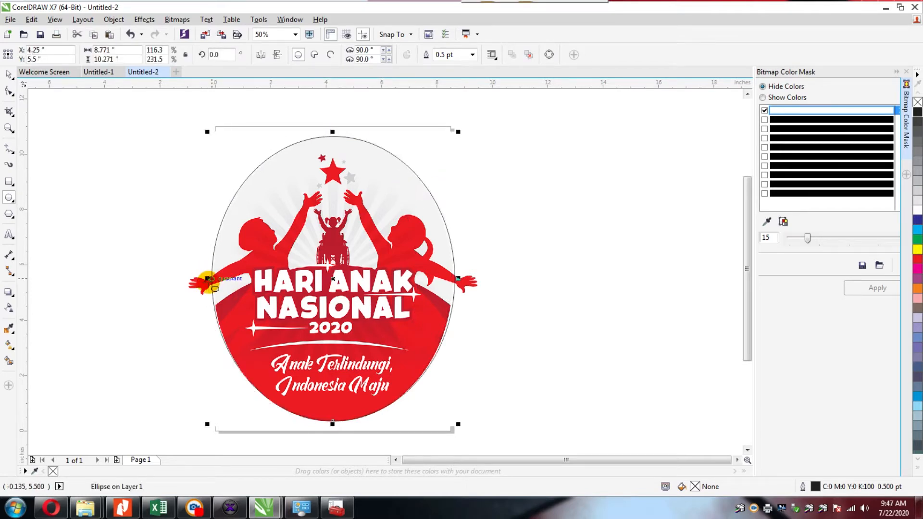
Step: Enlarge the ellipse to about 10.59 by 11.49 inches so it encloses the logo's outstretched hands
left_click(268, 175)
scroll(262, 180, "up", 1)
scroll(261, 179, "down", 1)
key("Tab")
key("Tab")
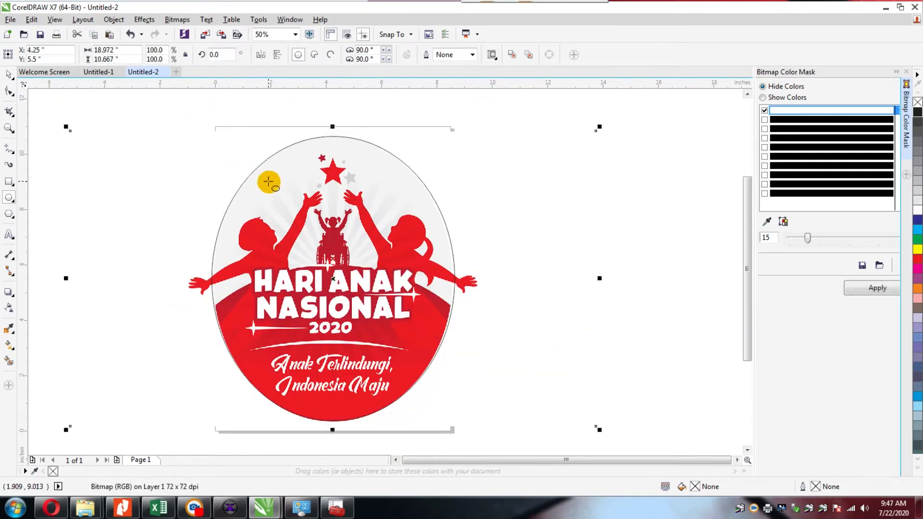
key("space")
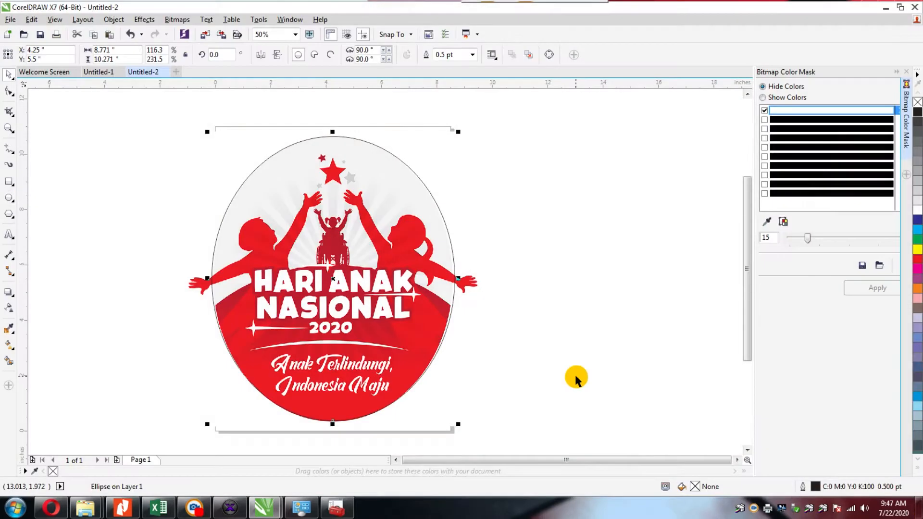
key("space")
left_click(461, 298)
left_click(265, 161)
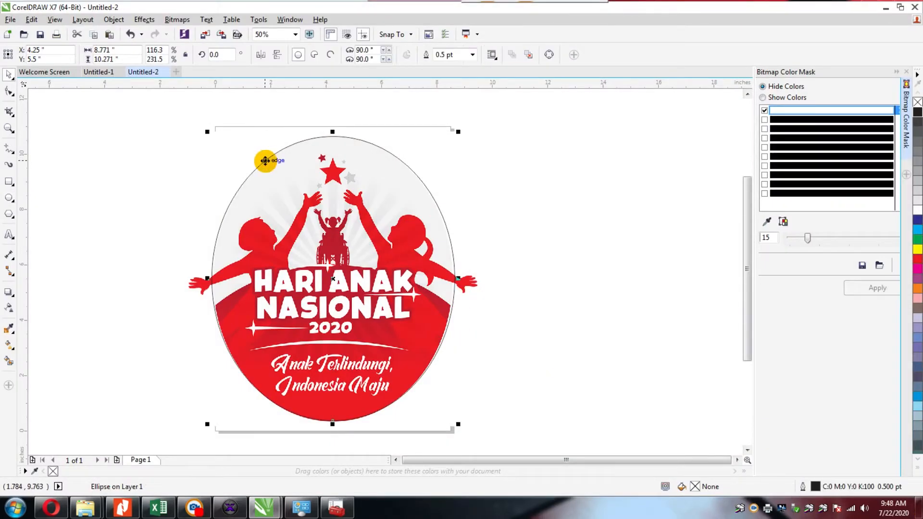
left_click_drag(462, 128, 526, 102)
left_click_drag(333, 102, 331, 116)
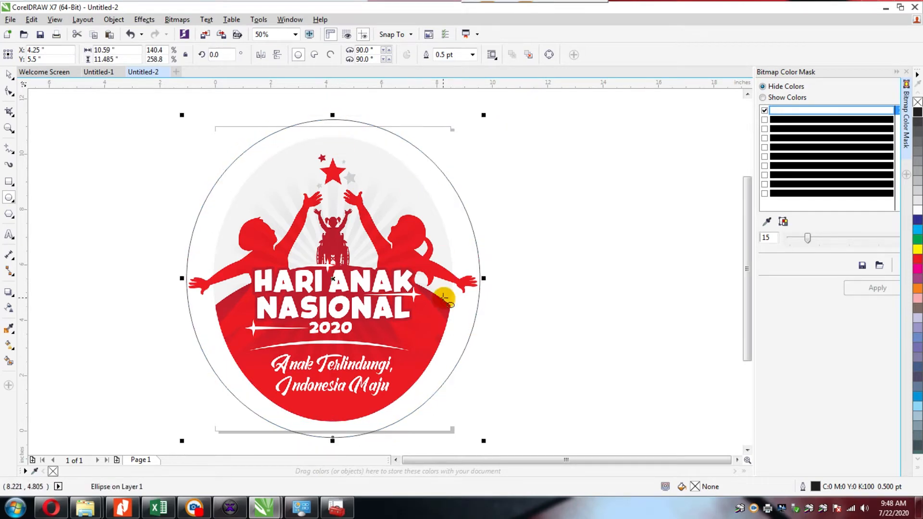
Step: PowerClip the logo bitmap inside the ellipse and remove the ellipse's outline
left_click(472, 193)
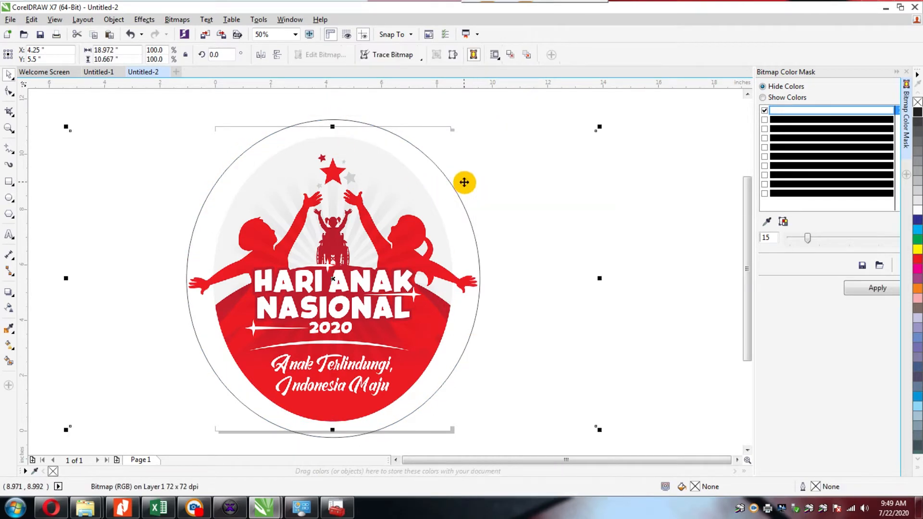
right_click(464, 185)
left_click(518, 195)
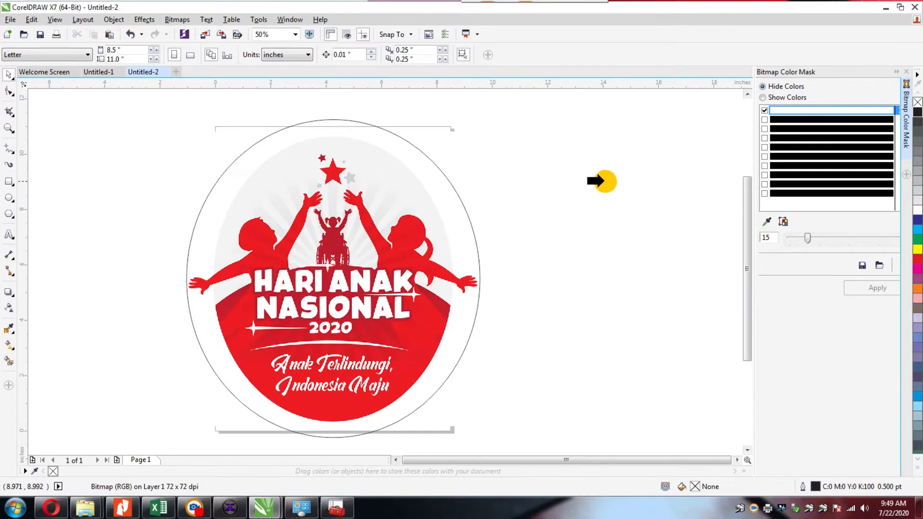
left_click(449, 212)
right_click(917, 101)
Step: Shrink the clipped logo and place it on the photo's upper-left corner
left_click_drag(483, 115, 289, 326)
left_click_drag(262, 365, 284, 237)
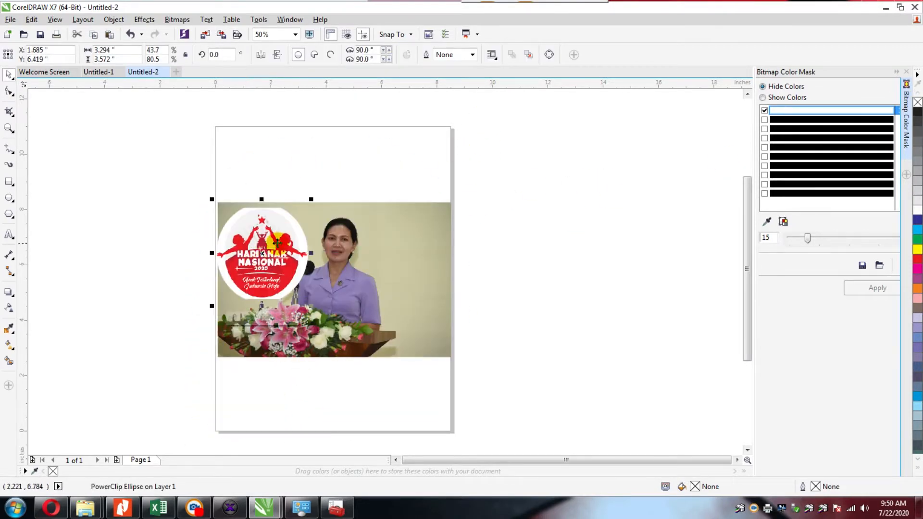
left_click(280, 253)
left_click_drag(311, 201, 277, 242)
left_click(285, 201)
left_click(480, 211)
Step: Switch to Opera and search the web for GRETINGS VECTOR in a fresh tab
left_click(51, 507)
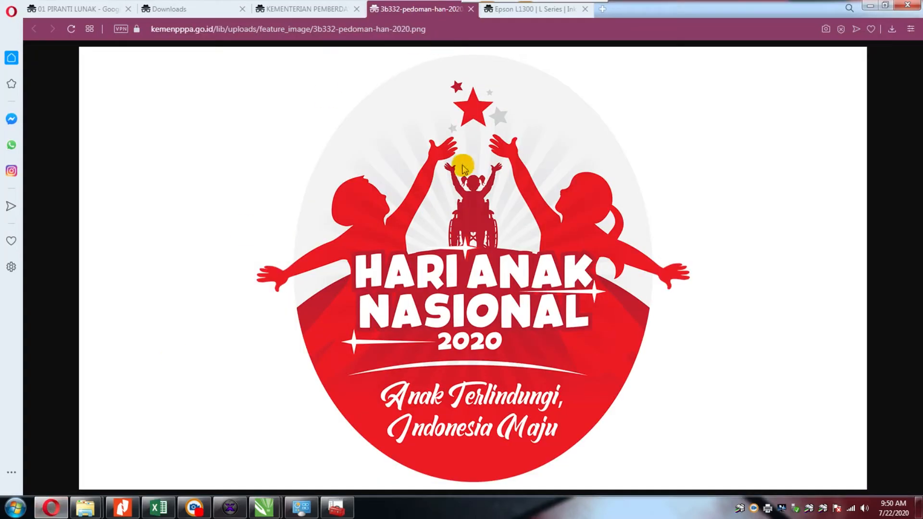
left_click(602, 8)
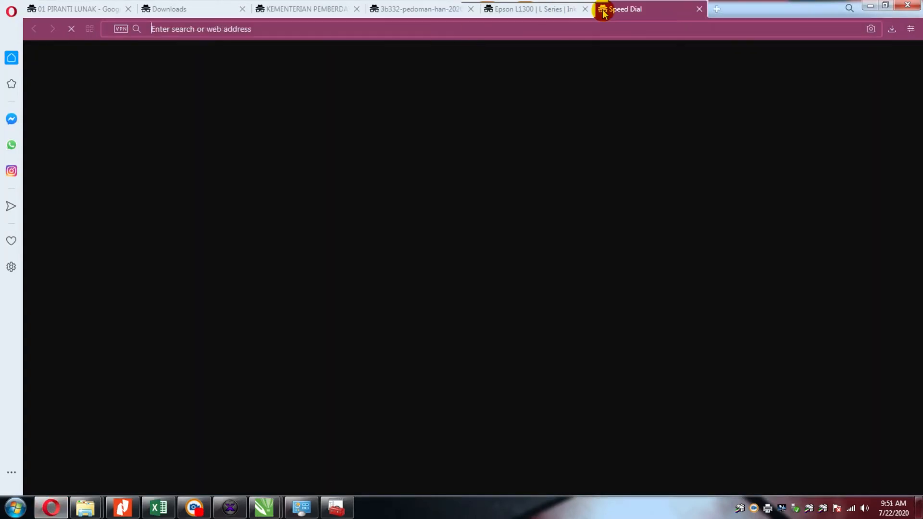
left_click(275, 29)
type("GRETING")
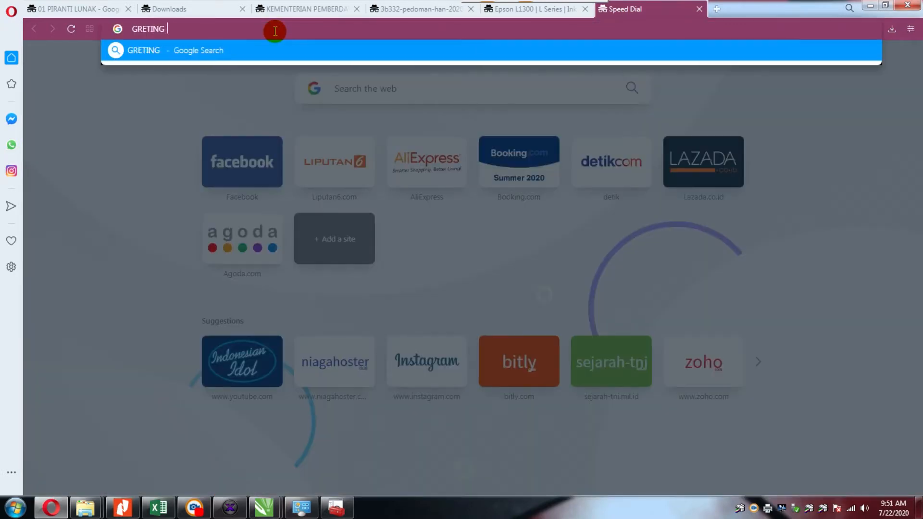
type("KTO")
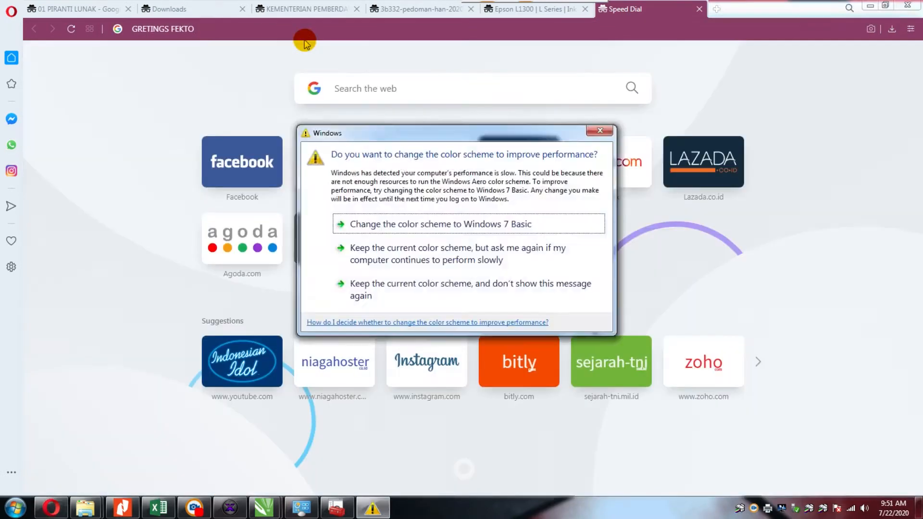
left_click(247, 110)
left_click(202, 27)
key("BackSpace")
key("BackSpace")
key("BackSpace")
key("BackSpace")
key("BackSpace")
type("VI")
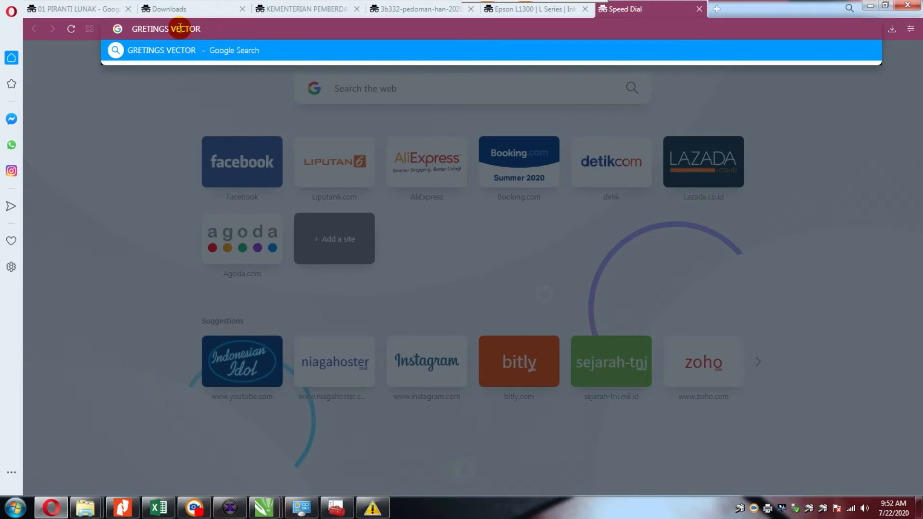
key("Return")
Step: Open Freepik's greetings card results and search the site for greetings card Purple
scroll(480, 261, "down", 4)
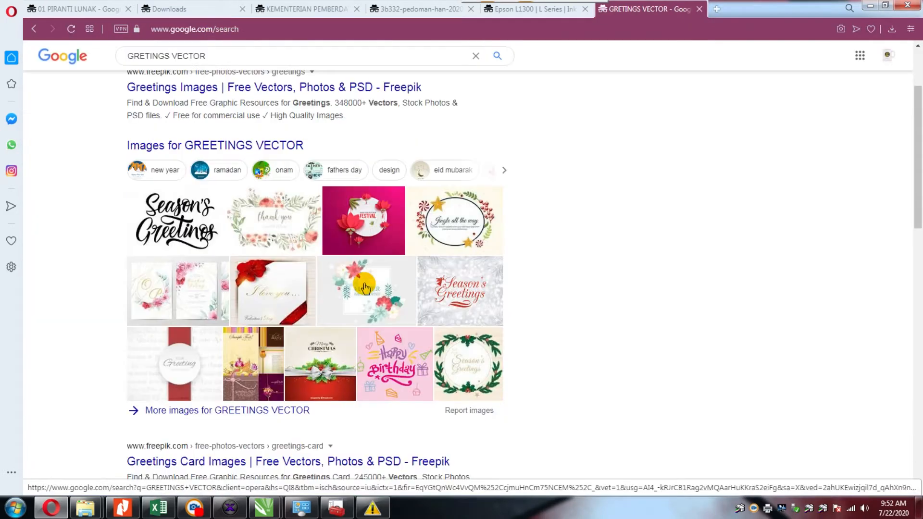
left_click(258, 406)
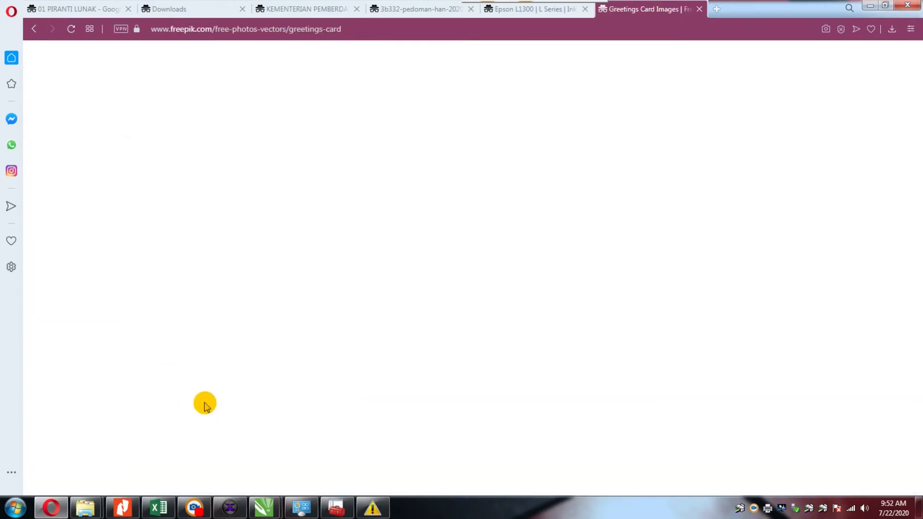
scroll(490, 339, "down", 8)
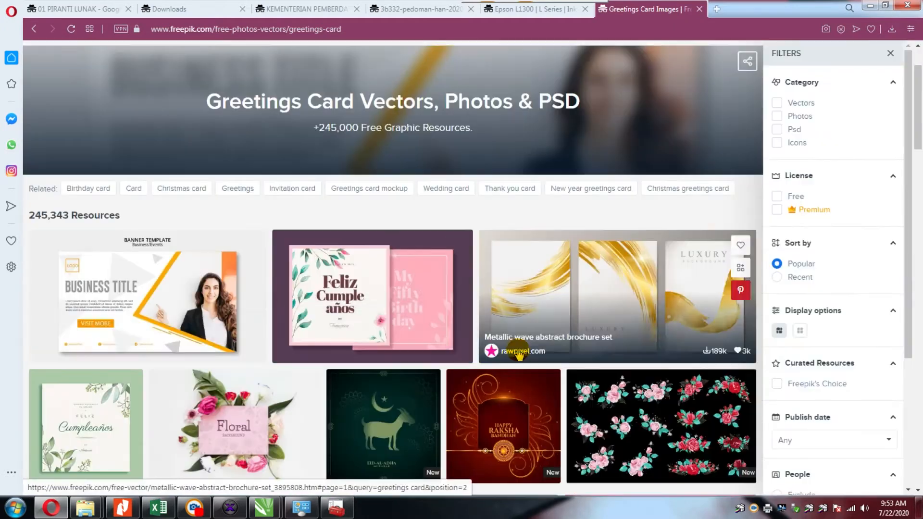
scroll(490, 337, "down", 2)
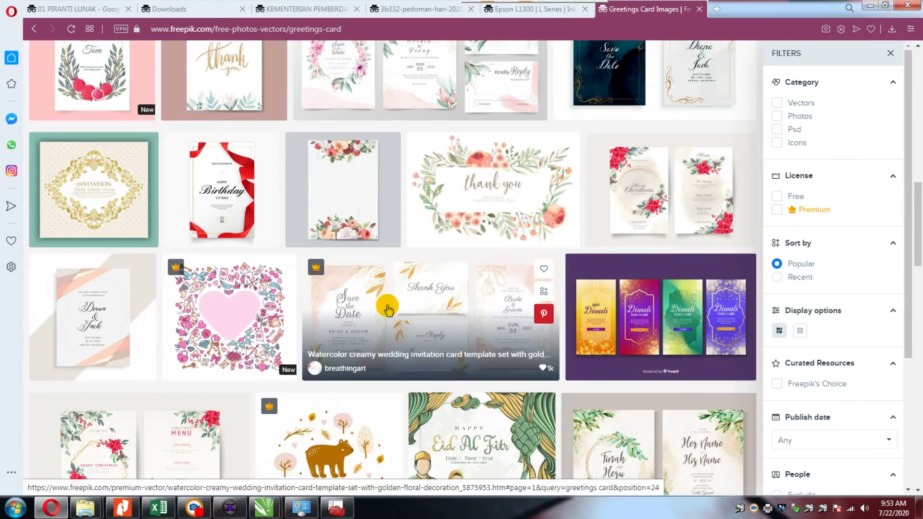
scroll(252, 169, "up", 6)
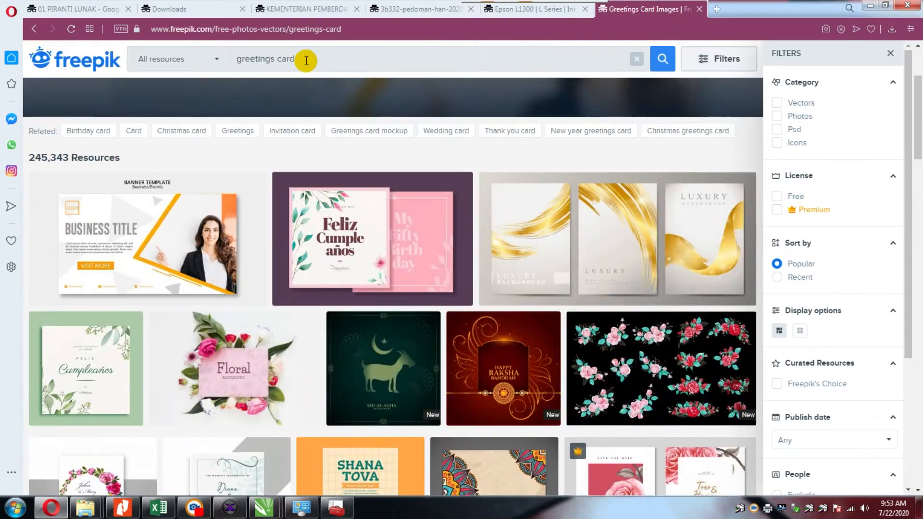
key("Return")
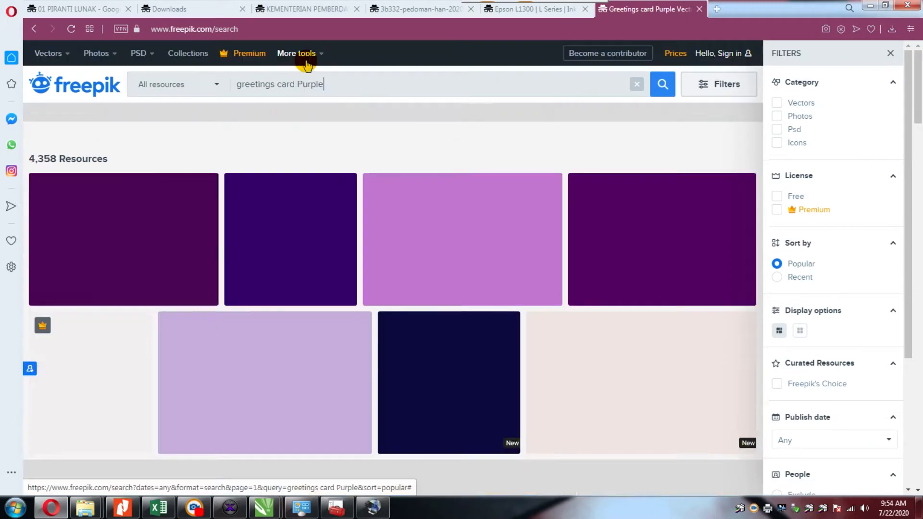
Step: Open the dark purple Mandala illustration free vector from the Freepik results and download it
scroll(532, 220, "down", 2)
left_click(661, 261)
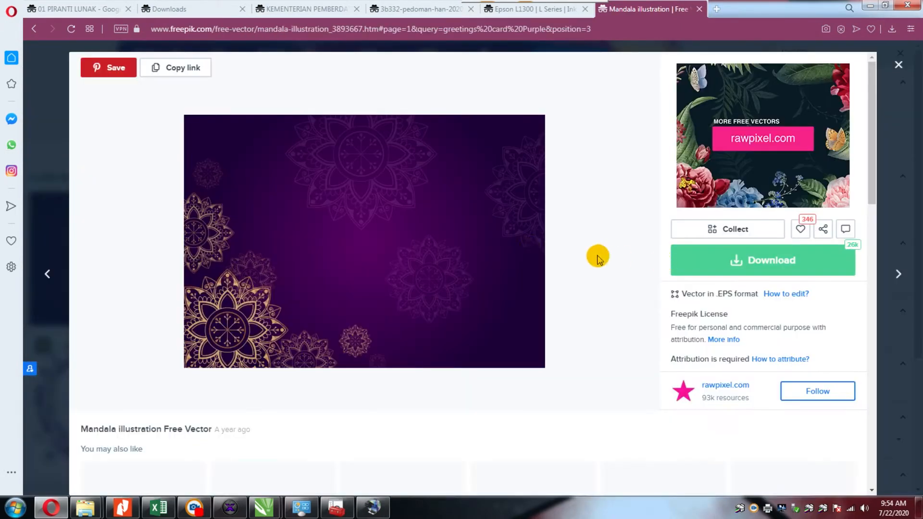
left_click(783, 262)
left_click(645, 261)
Step: Check the progress of the mandala-illustration.zip download and open the archive
key("ctrl+j")
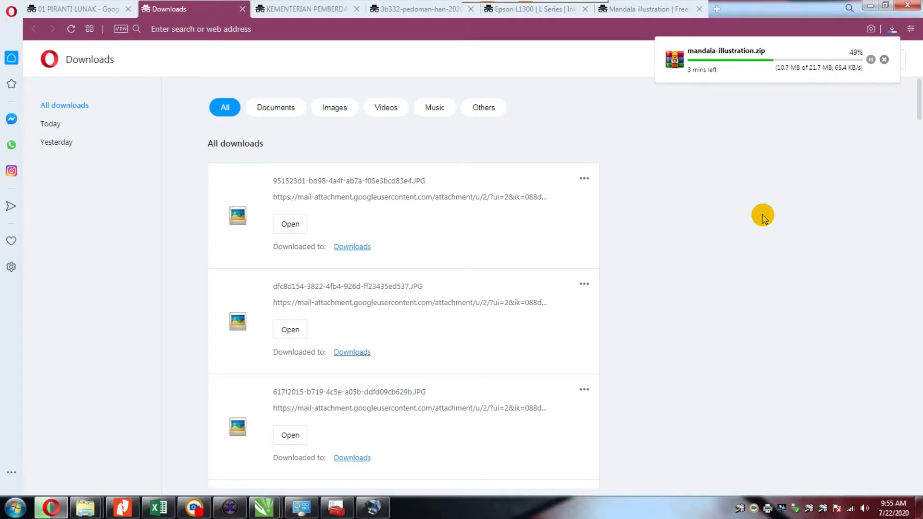
key("Escape")
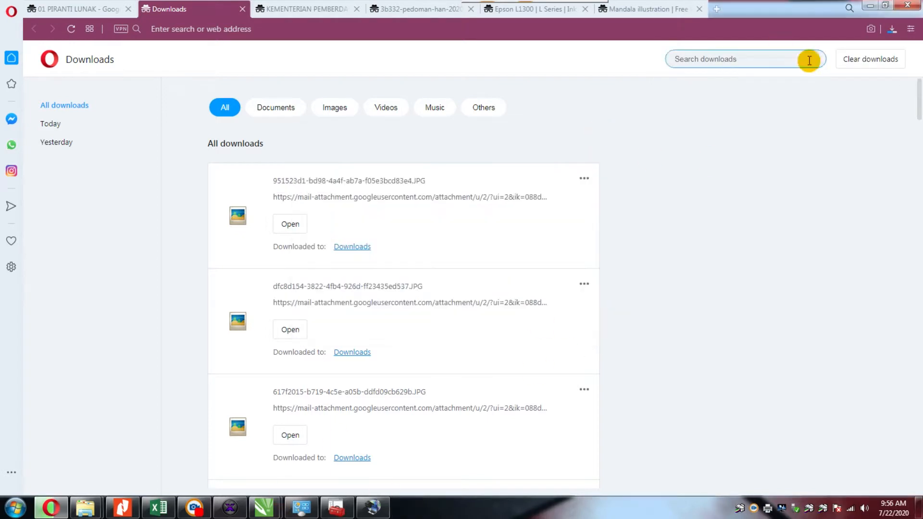
left_click(892, 29)
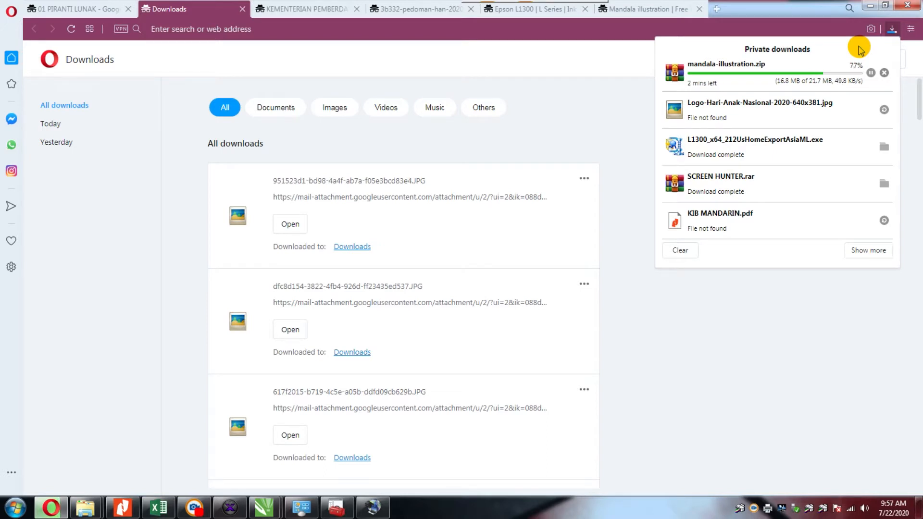
left_click(600, 134)
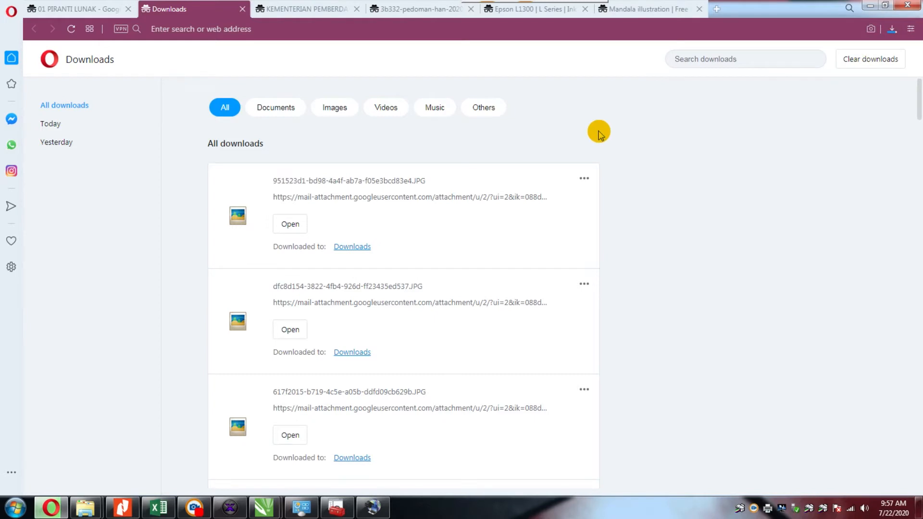
left_click(890, 31)
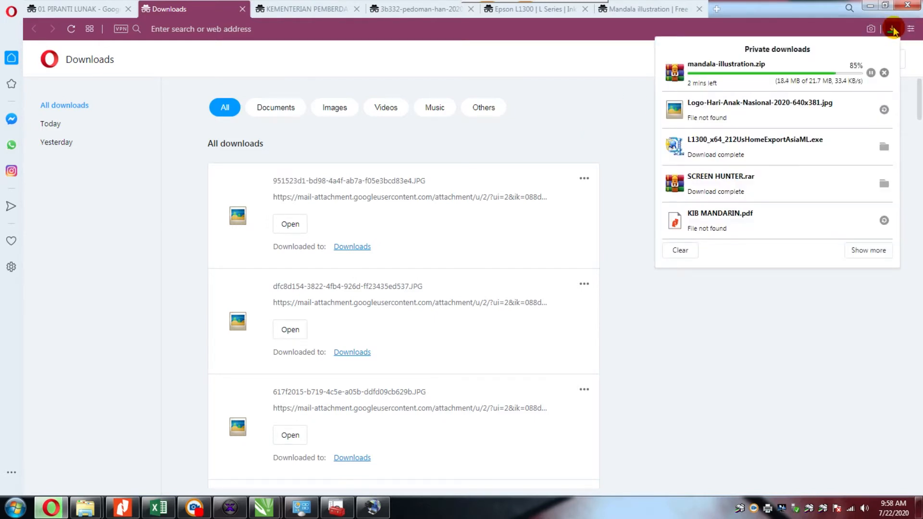
left_click(893, 30)
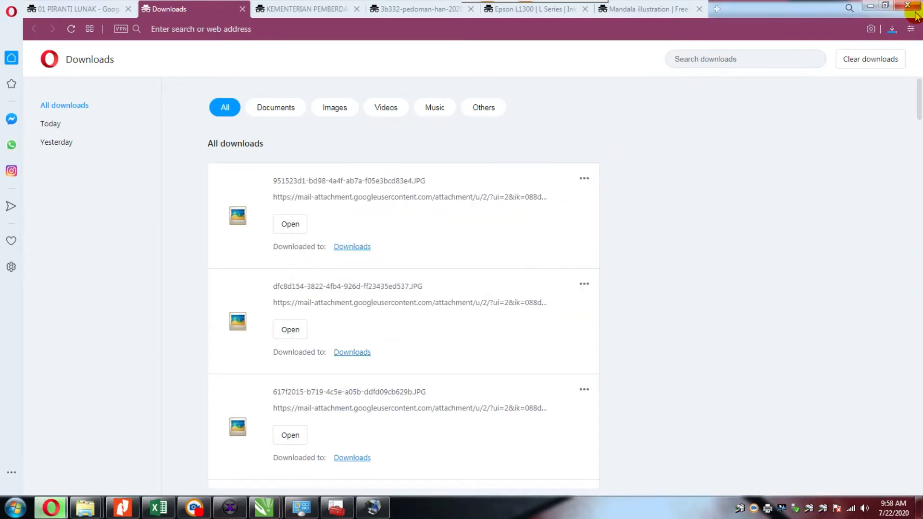
left_click(891, 31)
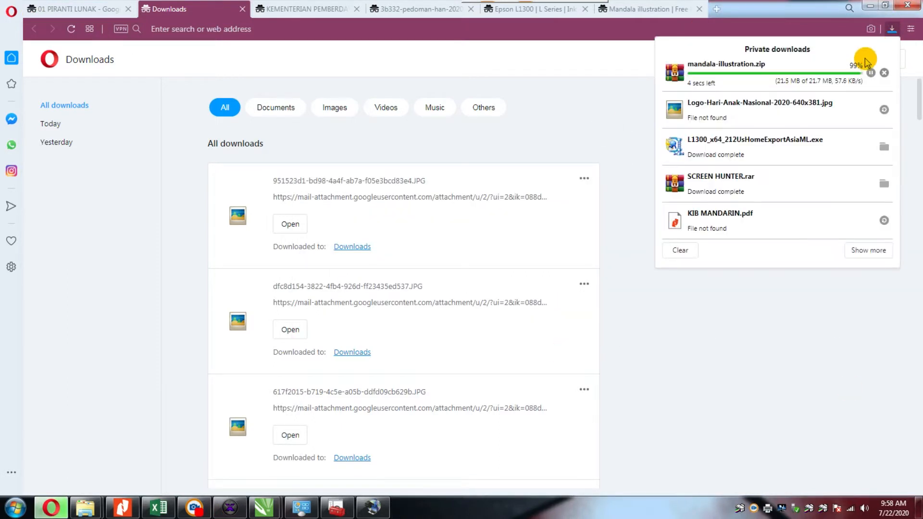
left_click(730, 67)
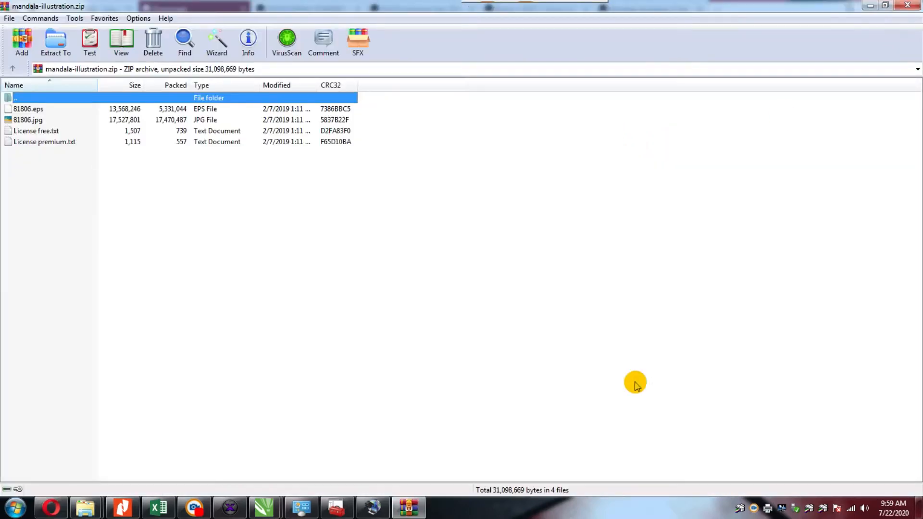
Step: Copy the image 81806.jpg from the archive and paste it into the Untitled-2 drawing in CorelDRAW, keeping the current Windows color scheme
double_click(31, 119)
right_click(313, 229)
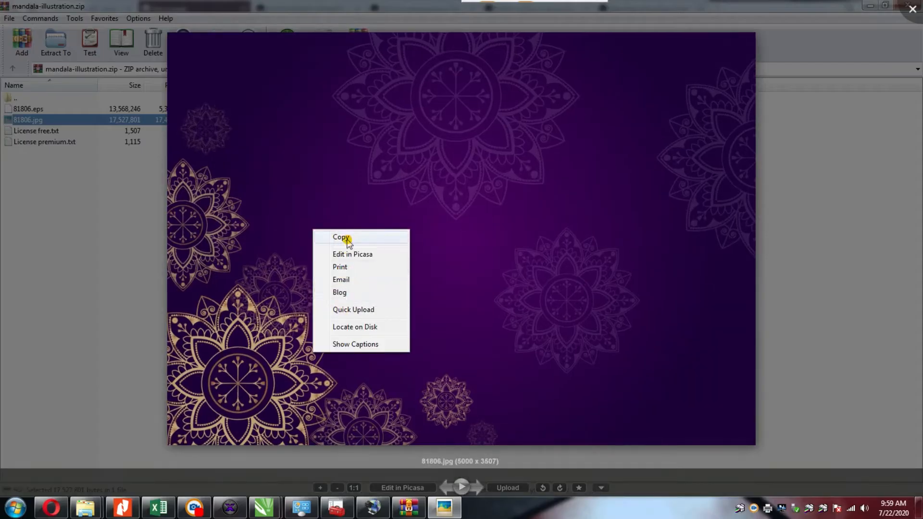
left_click(345, 238)
left_click(264, 508)
right_click(391, 174)
left_click(412, 262)
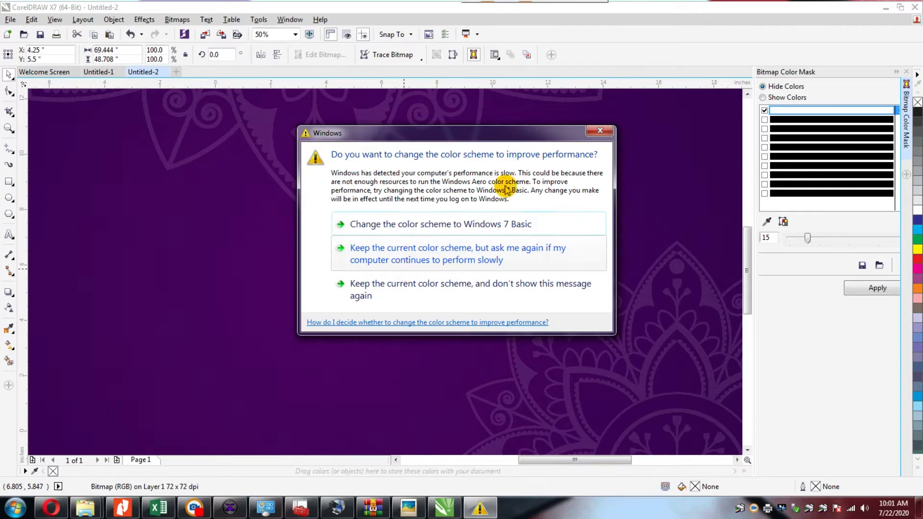
left_click(403, 262)
Step: Scale the pasted mandala bitmap down to 74%
scroll(618, 396, "up", 2)
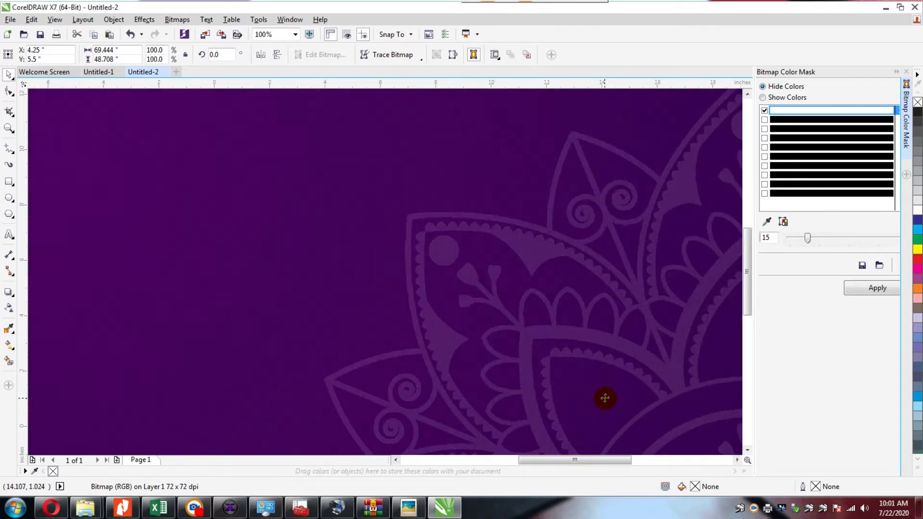
scroll(605, 398, "down", 3)
left_click_drag(689, 293, 624, 323)
left_click(439, 509)
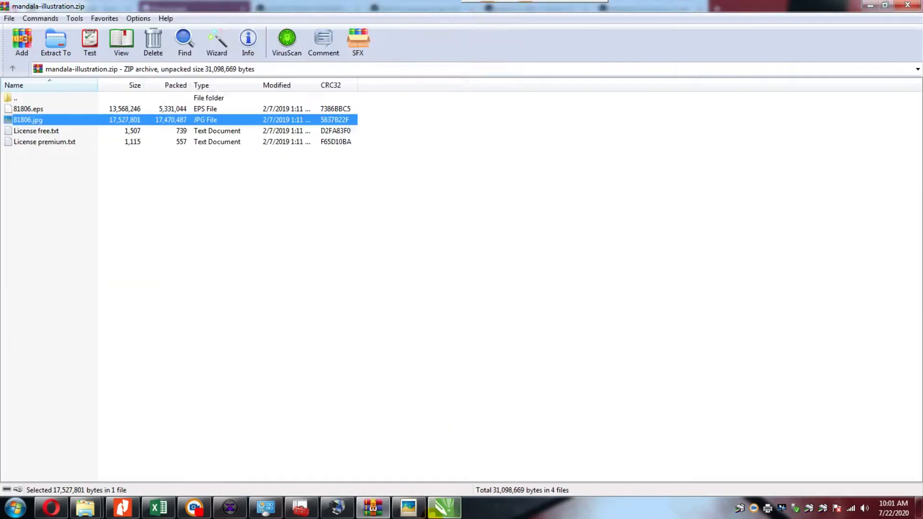
left_click(438, 510)
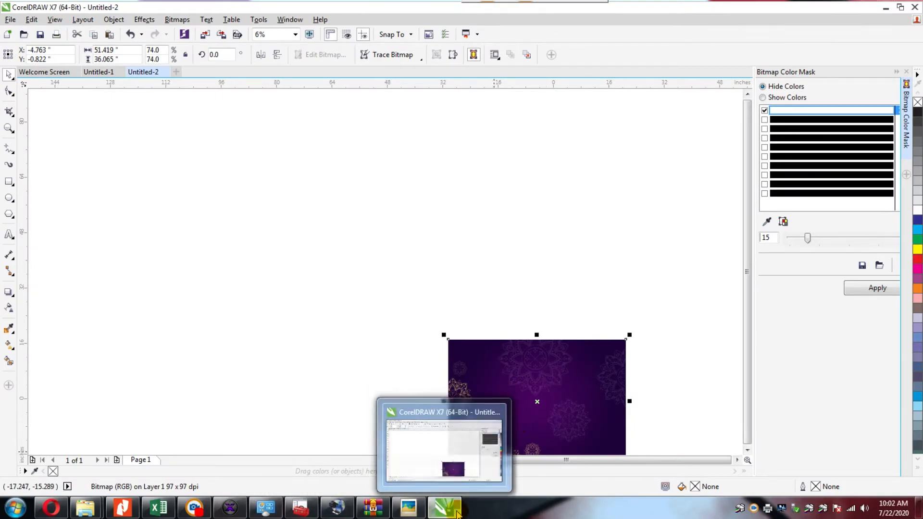
left_click(456, 513)
key("alt+Tab")
Step: Move the mandala bitmap off the page into the empty area to the upper left of the photo
scroll(502, 282, "down", 1)
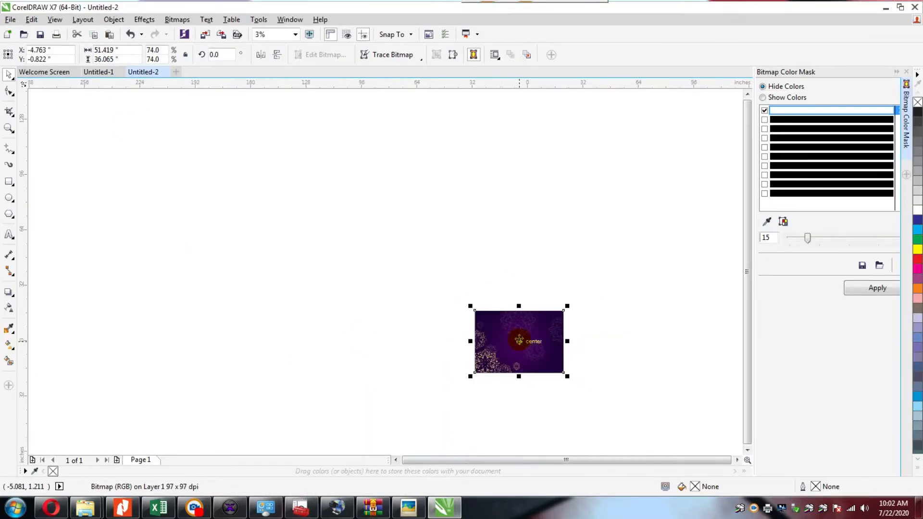
scroll(519, 336, "right", 2)
left_click(513, 323)
left_click(429, 340)
left_click_drag(427, 343, 364, 310)
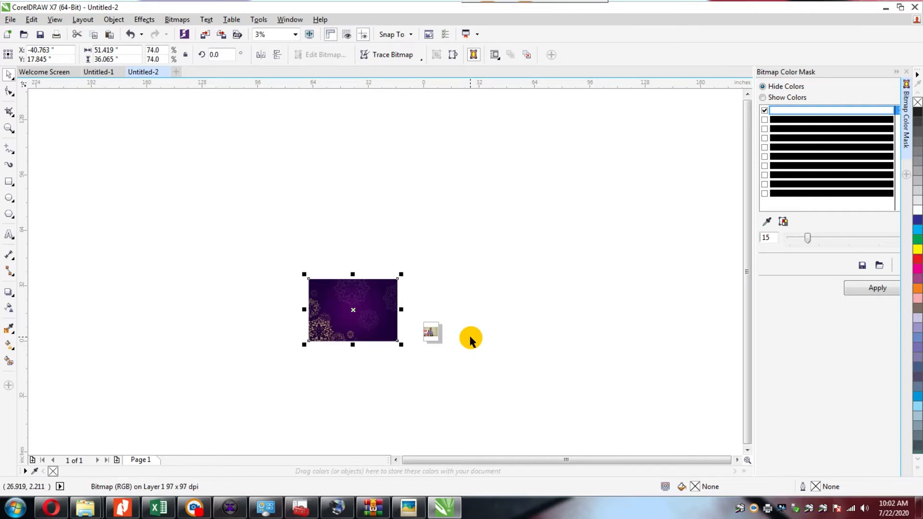
Step: Shrink the mandala bitmap to about 17.08 by 11.98 inches and place it against the page's left edge beside the photo
scroll(471, 338, "up", 1)
left_click_drag(328, 215, 321, 322)
left_click(307, 294)
scroll(384, 246, "up", 1)
left_click(409, 385)
scroll(408, 384, "up", 2)
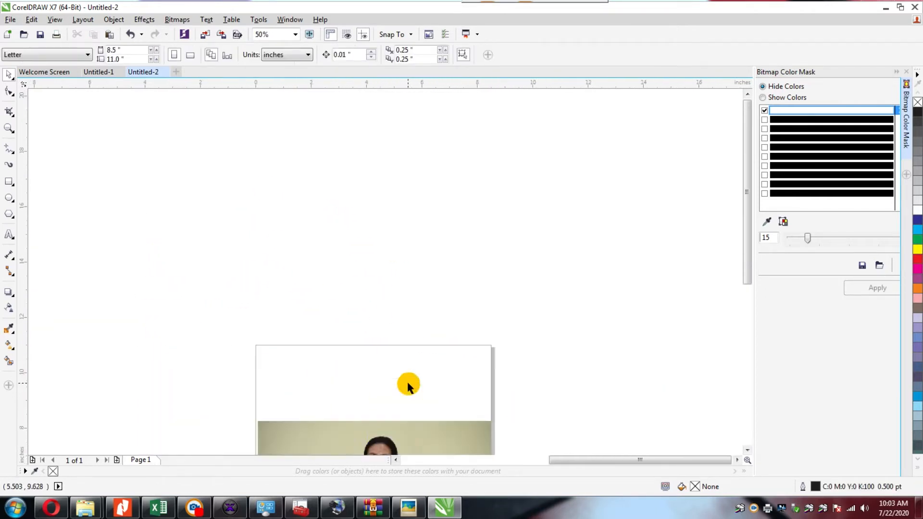
scroll(382, 392, "down", 2)
scroll(385, 283, "up", 2)
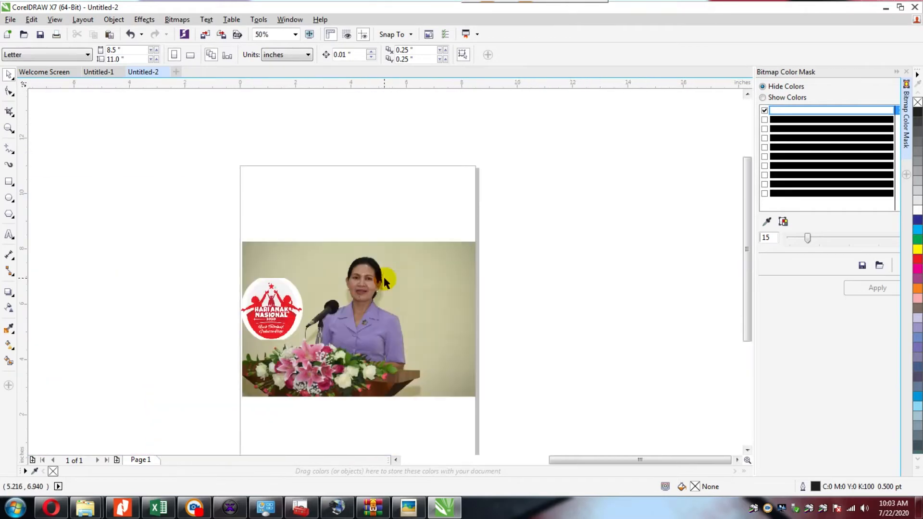
left_click_drag(147, 310, 374, 243)
left_click(166, 298)
left_click_drag(208, 395, 147, 351)
left_click_drag(72, 221, 107, 232)
left_click(116, 234)
left_click_drag(136, 277, 468, 299)
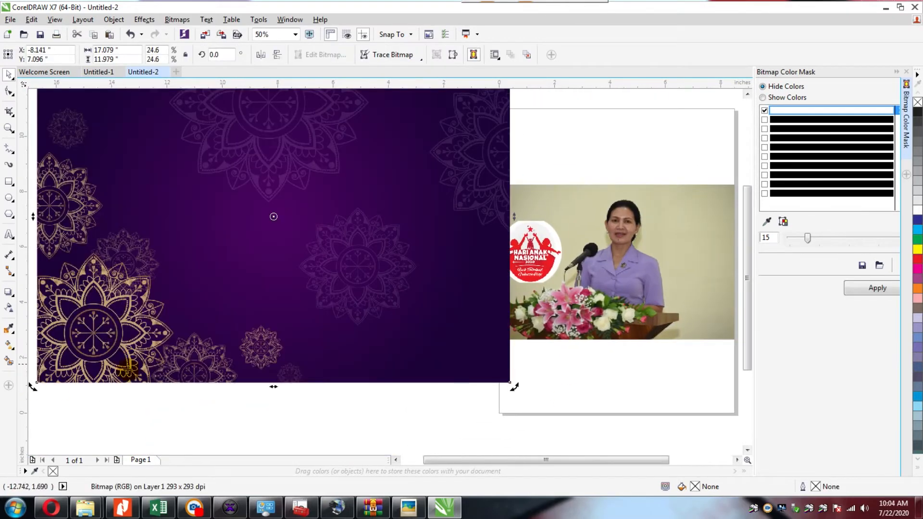
Step: Draw a roughly square rectangle over the podium photo and centre it on the page
left_click(8, 181)
left_click_drag(535, 401, 736, 362)
key("p")
left_click(247, 243)
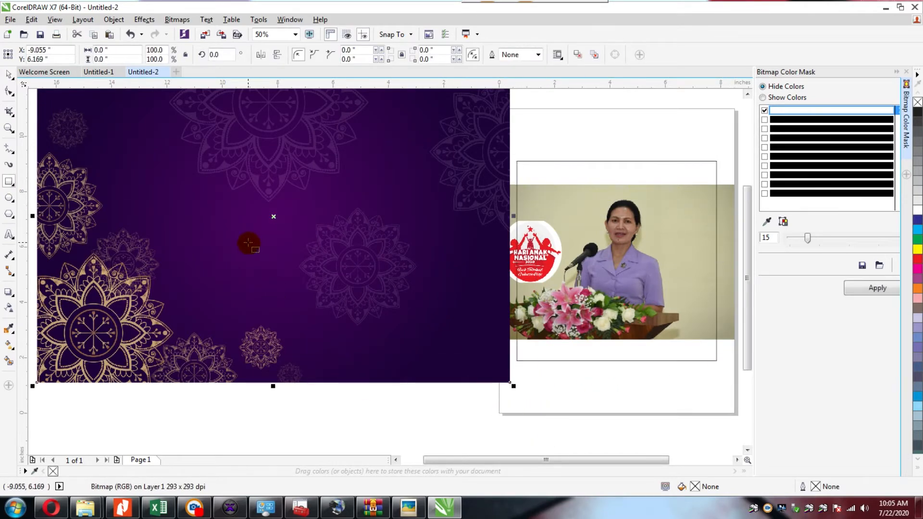
right_click(249, 245)
Step: Save the drawing as dedi bljr
left_click(372, 506)
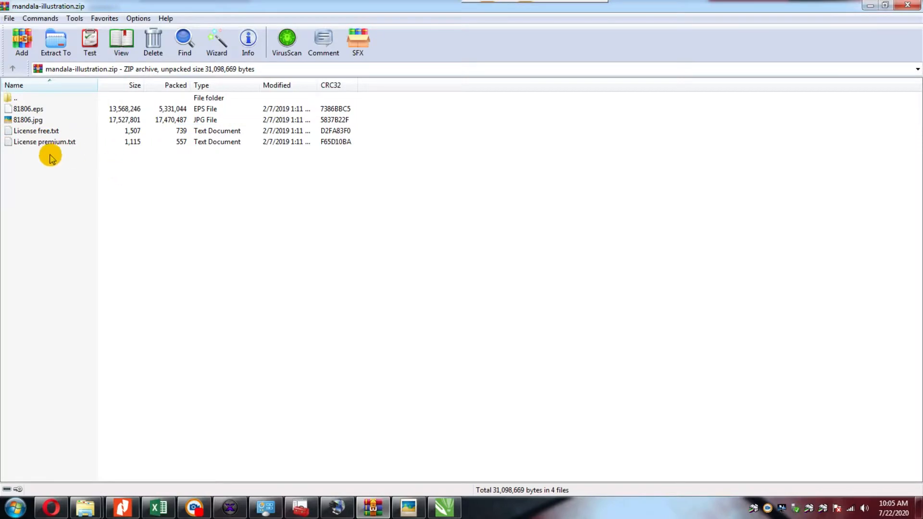
left_click(442, 509)
key("ctrl+s")
type("Anti Wi")
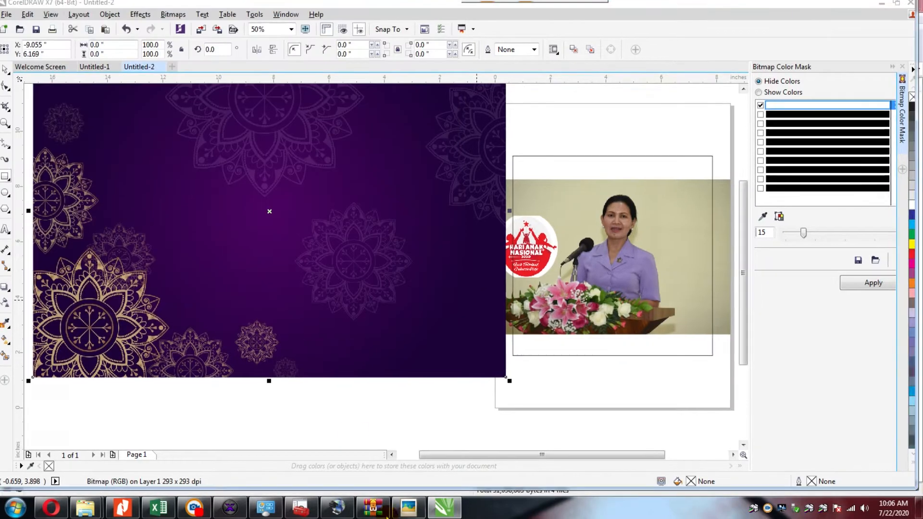
Step: Try to open 81806.eps from the archive with a program chosen from the installed ones
left_click(386, 514)
double_click(20, 109)
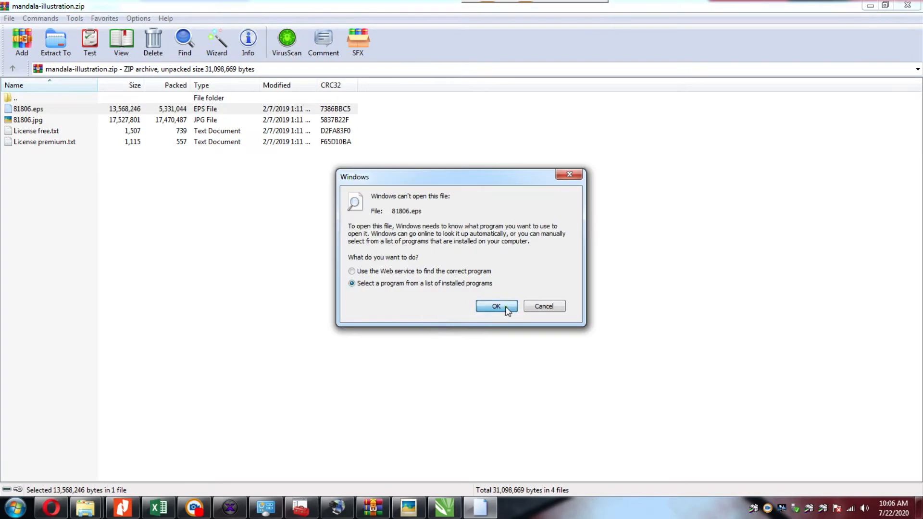
left_click(506, 308)
left_click(543, 372)
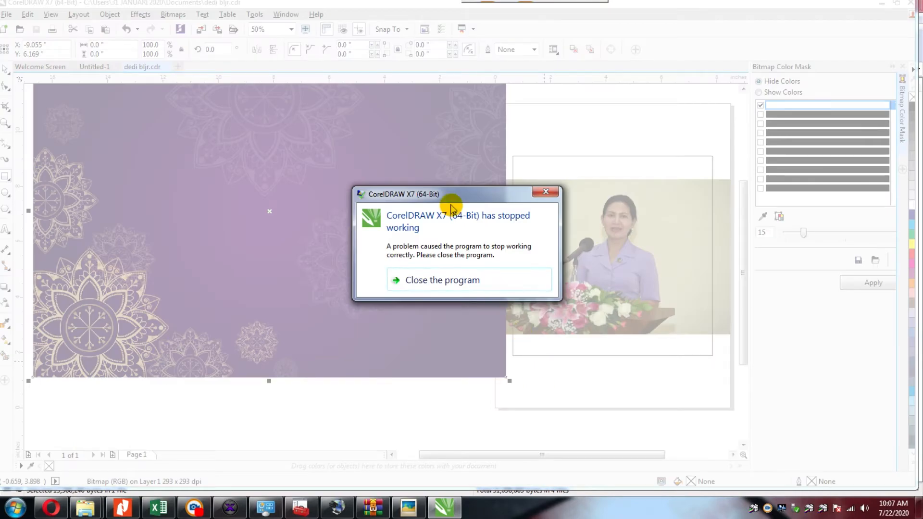
Step: Close the crashed CorelDRAW, restart it without the auto-backup file, and open dedi bljr.cdr
left_click(546, 192)
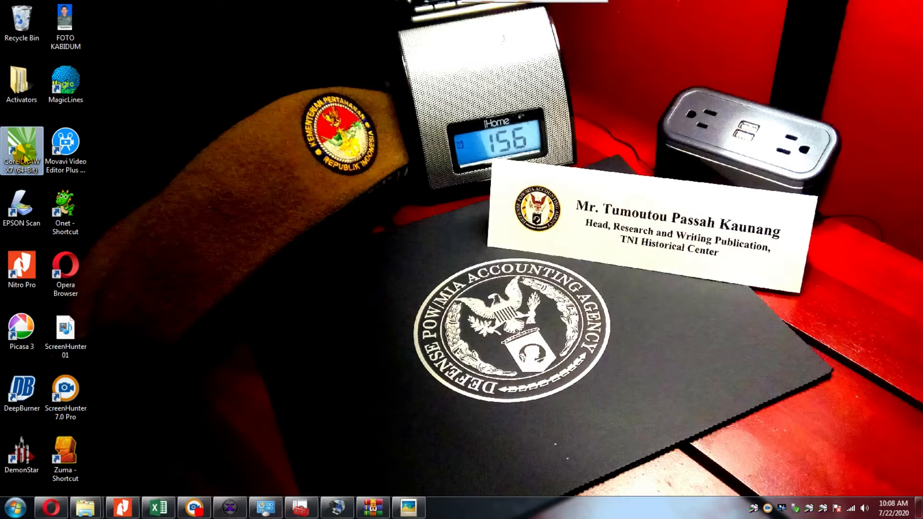
double_click(24, 159)
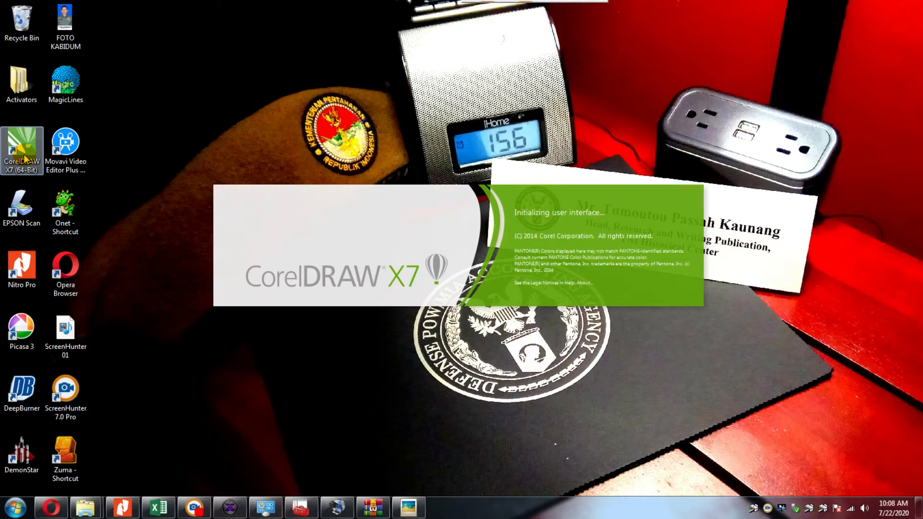
left_click(466, 440)
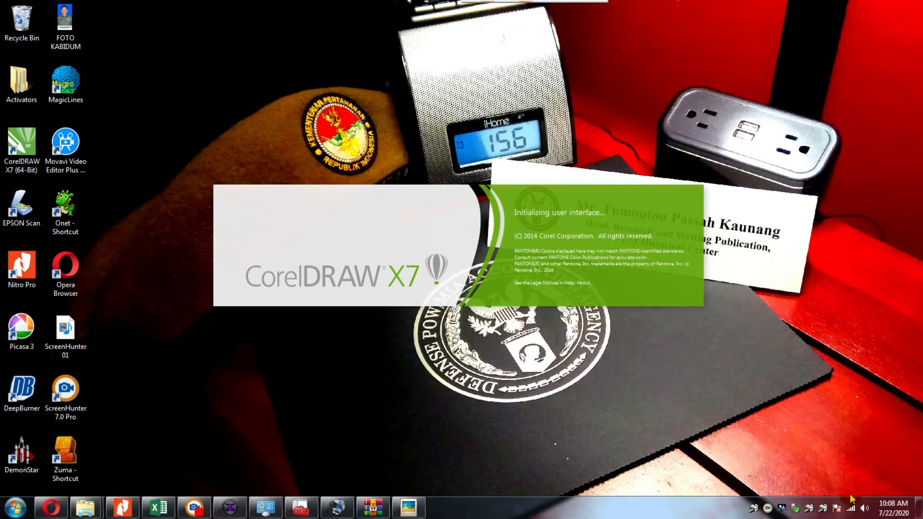
left_click(851, 508)
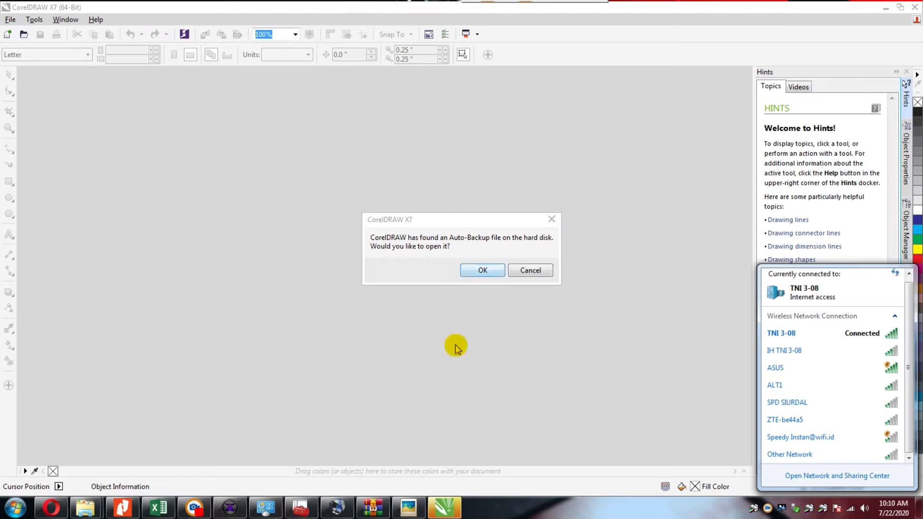
left_click(548, 222)
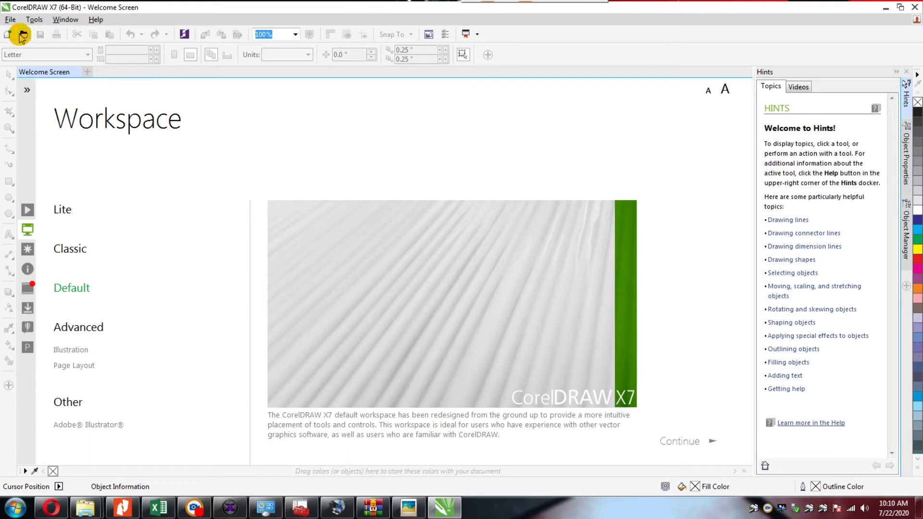
left_click(23, 36)
key("Escape")
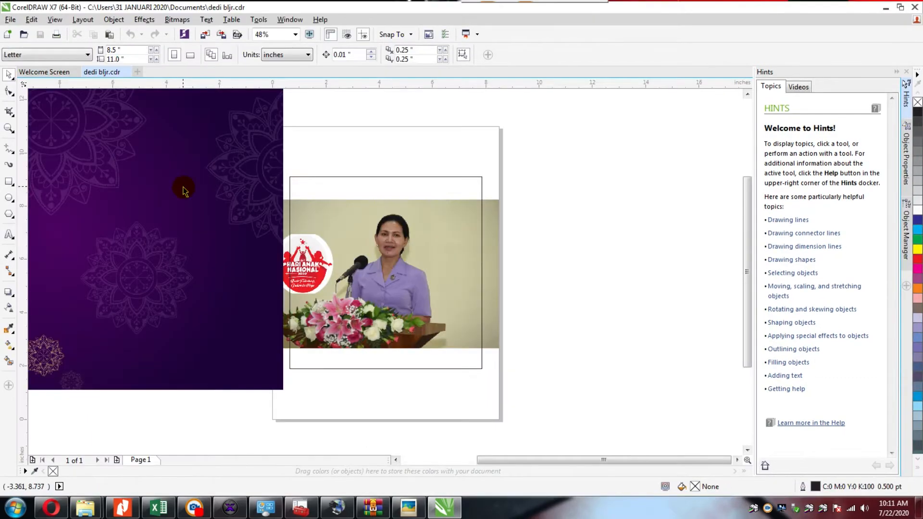
Step: Move the mandala bitmap onto the page and shrink it to roughly cover the photo's area
left_click(181, 187)
left_click_drag(114, 297, 425, 340)
left_click_drag(134, 438, 237, 367)
left_click_drag(280, 207, 293, 209)
Step: PowerClip the mandala background, the podium photo and the clipped logo inside the rectangle
right_click(279, 247)
left_click(313, 189)
left_click(308, 210)
right_click(279, 301)
left_click(319, 190)
left_click(321, 221)
right_click(283, 268)
left_click(315, 189)
left_click(313, 216)
Step: Edit the rectangle's PowerClip contents and extract the logo bitmap from its ellipse, moving it over the photo's centre and removing the ellipse
left_click_drag(303, 257, 323, 262)
double_click(306, 278)
right_click(315, 247)
left_click(355, 180)
left_click_drag(345, 228, 428, 226)
left_click(321, 247)
left_click(422, 252)
Step: Outline-trace the logo bitmap as Logo with maximum detail, smoothing 50 and background removed, and place the traced logo on the photo's upper-left area
left_click(392, 54)
left_click(483, 109)
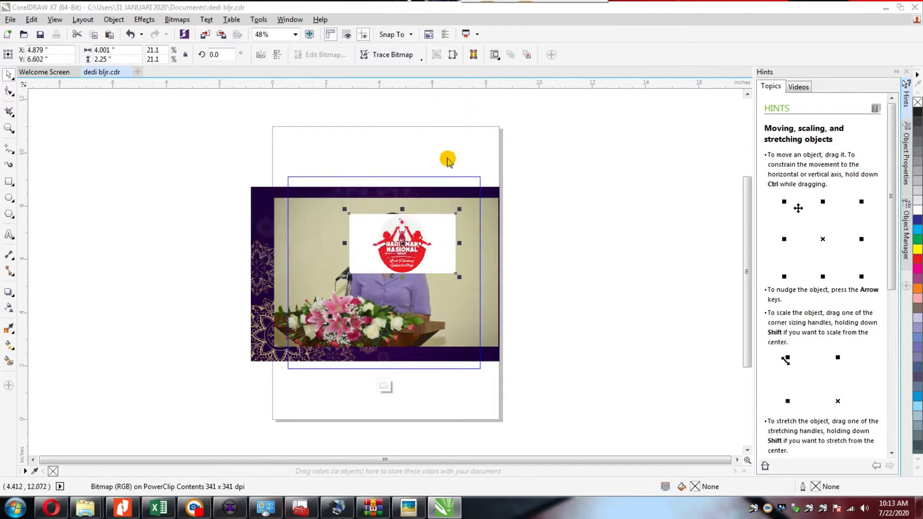
left_click_drag(701, 178, 719, 180)
mouse_move(680, 153)
left_mouse_down()
mouse_move(728, 155)
mouse_move(690, 179)
left_mouse_up()
left_click_drag(728, 154, 757, 156)
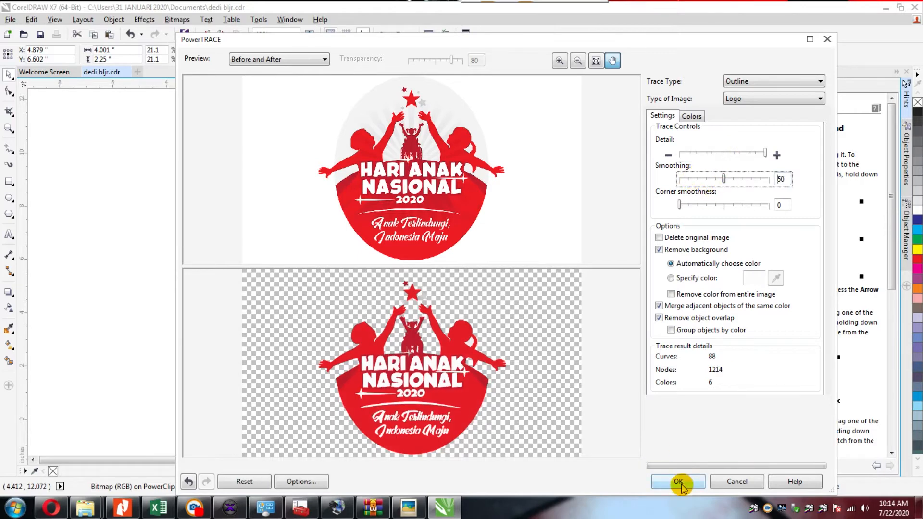
left_click(678, 481)
left_click_drag(410, 250, 326, 233)
left_click(595, 347)
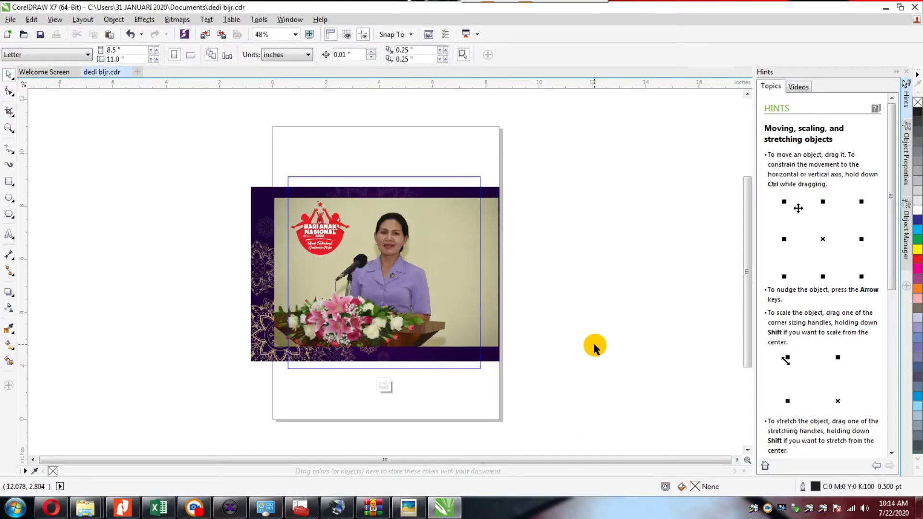
Step: Try to hide the podium photo's beige background with a bitmap color mask at tolerance 11
left_click(400, 267)
left_click(399, 267)
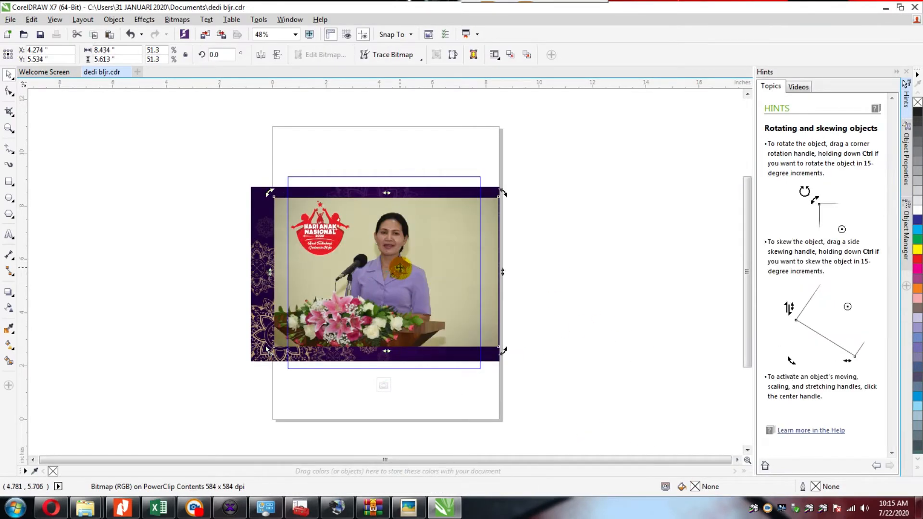
left_click(178, 20)
left_click(206, 152)
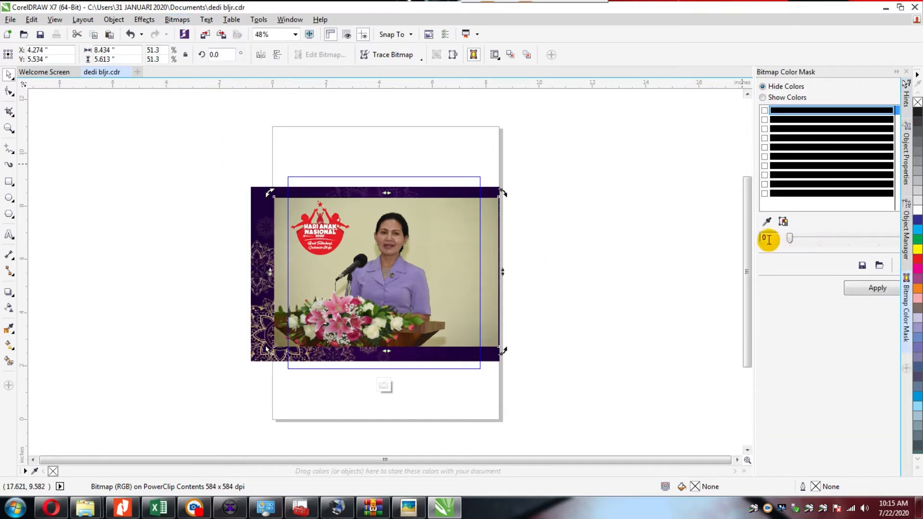
left_click(766, 221)
left_click(310, 271)
left_click_drag(791, 238, 803, 237)
left_click(874, 287)
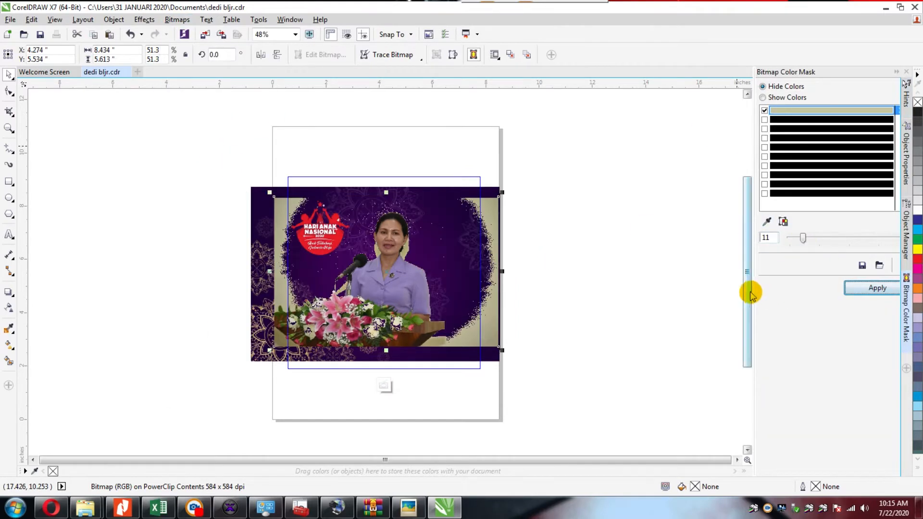
left_click(131, 38)
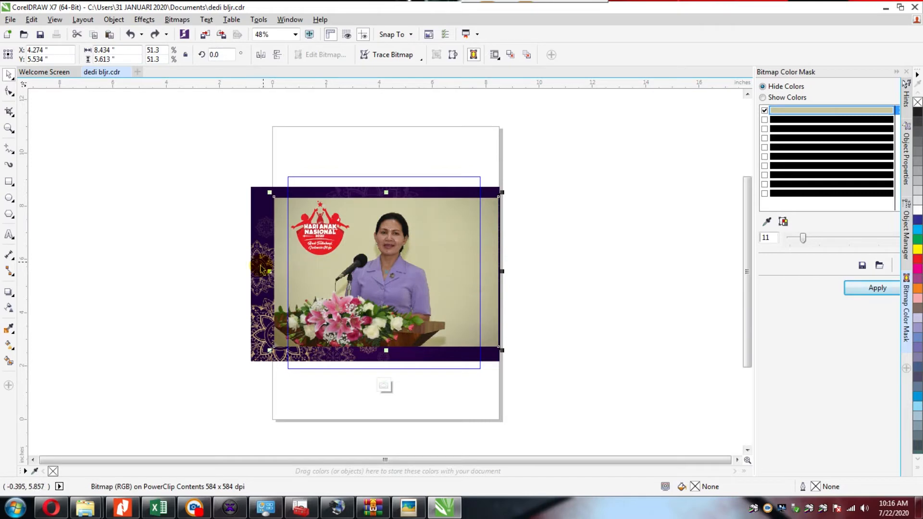
Step: Trace the upper edge of the microphone's handle with the 3-Point Curve tool
left_click(9, 150)
left_click(13, 154)
left_click(13, 154)
left_click(13, 154)
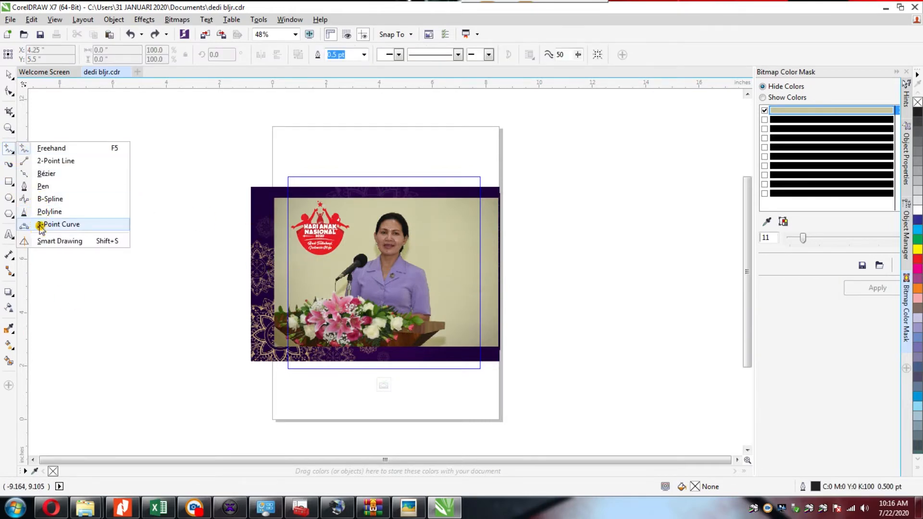
left_click(67, 224)
scroll(415, 251, "up", 4)
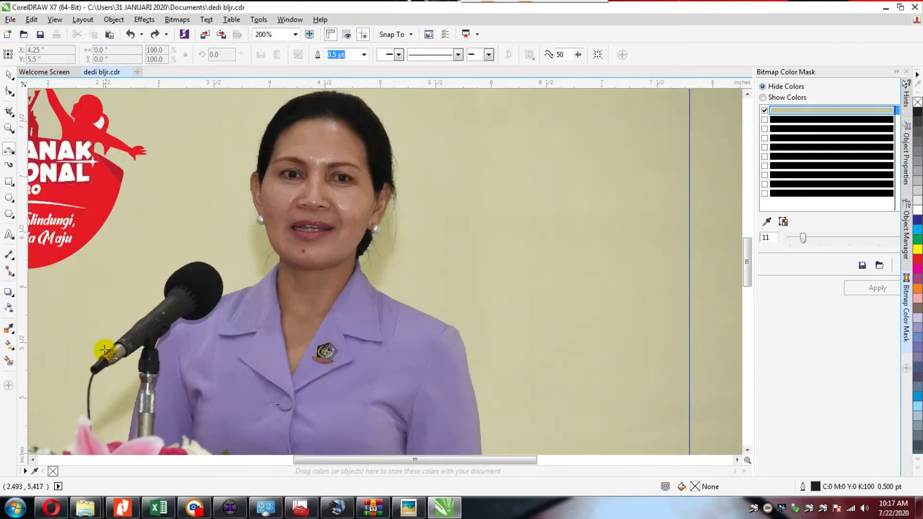
left_click_drag(119, 344, 126, 341)
left_click(149, 336)
left_click(132, 34)
scroll(96, 332, "up", 2)
mouse_move(493, 315)
left_mouse_down()
mouse_move(580, 304)
mouse_move(589, 228)
left_mouse_up()
left_click(545, 274)
left_click_drag(329, 272, 434, 188)
left_click(341, 264)
left_click(388, 224)
Step: Continue the 3-point outline around the microphone's head and along the adjoining shoulder and collar
scroll(438, 164, "down", 1)
scroll(439, 165, "up", 1)
left_click_drag(379, 295, 599, 288)
left_click(376, 244)
left_click(491, 148)
left_click(598, 288)
scroll(605, 274, "down", 3)
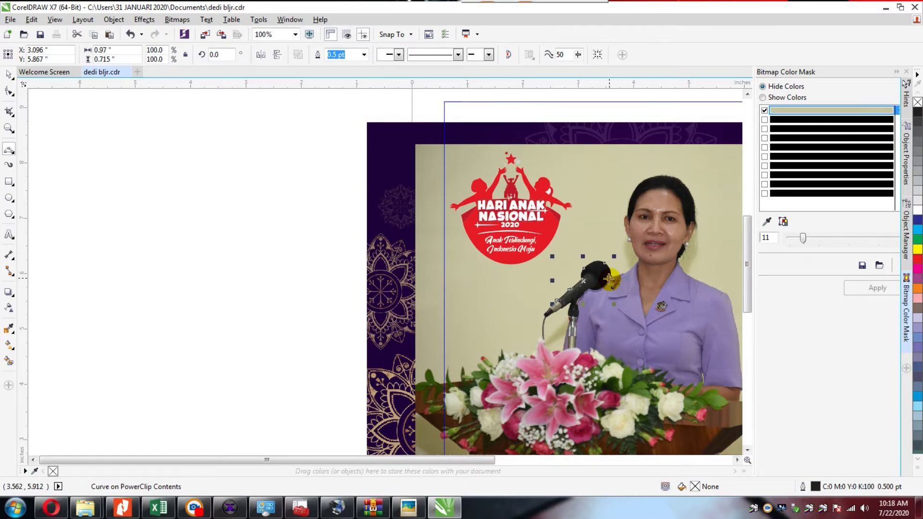
scroll(627, 279, "up", 2)
left_click(620, 261)
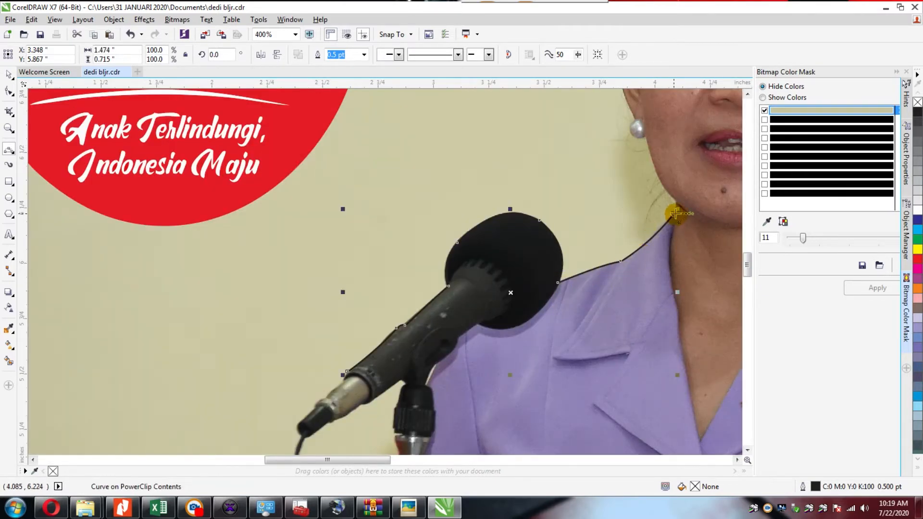
Step: Extend the outline from the collar to the jaw and delete the misplaced curve beside the face
scroll(671, 207, "up", 1)
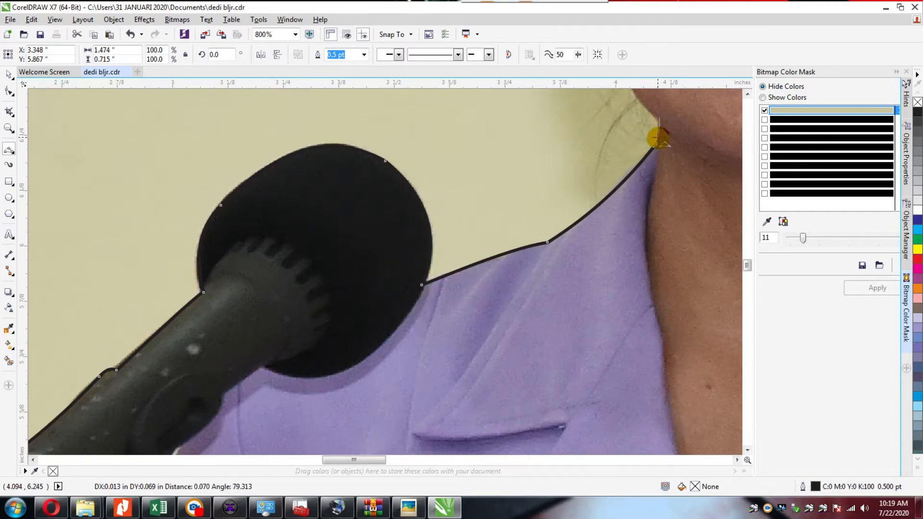
scroll(678, 207, "down", 2)
left_click(644, 196)
scroll(644, 196, "up", 2)
scroll(540, 175, "down", 2)
scroll(540, 175, "up", 2)
key("space")
right_click(548, 159)
left_click(578, 301)
scroll(578, 307, "down", 1)
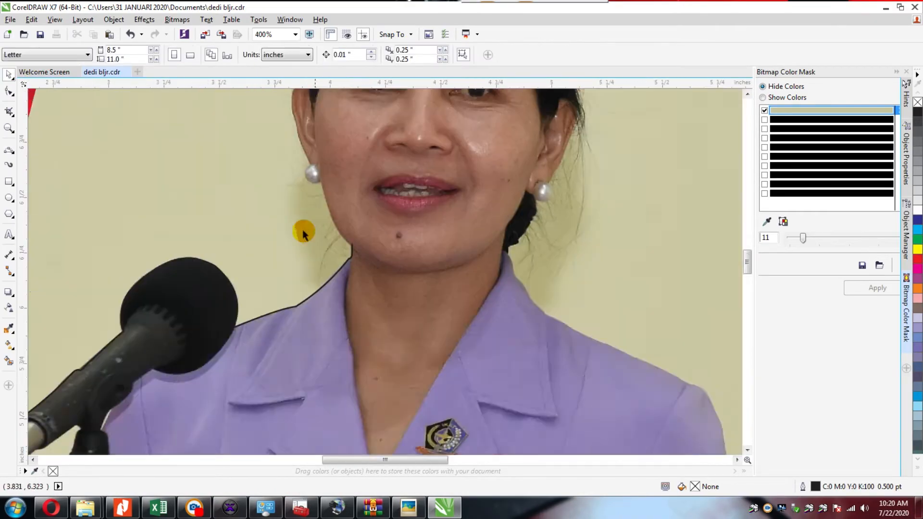
Step: Trace the cheek and outer ear on the microphone side of the face with 3-point curves
scroll(301, 234, "down", 1)
scroll(303, 186, "up", 1)
key("space")
scroll(336, 375, "down", 1)
scroll(349, 368, "up", 1)
left_click(309, 373)
scroll(301, 325, "up", 1)
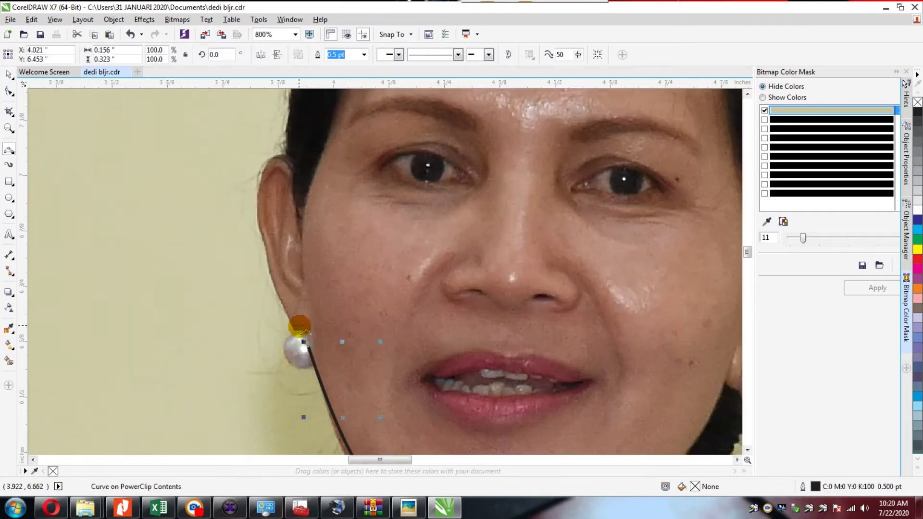
scroll(305, 347, "up", 1)
scroll(305, 346, "up", 1)
scroll(315, 358, "down", 1)
left_click_drag(314, 357, 216, 117)
left_click(252, 239)
scroll(251, 240, "down", 1)
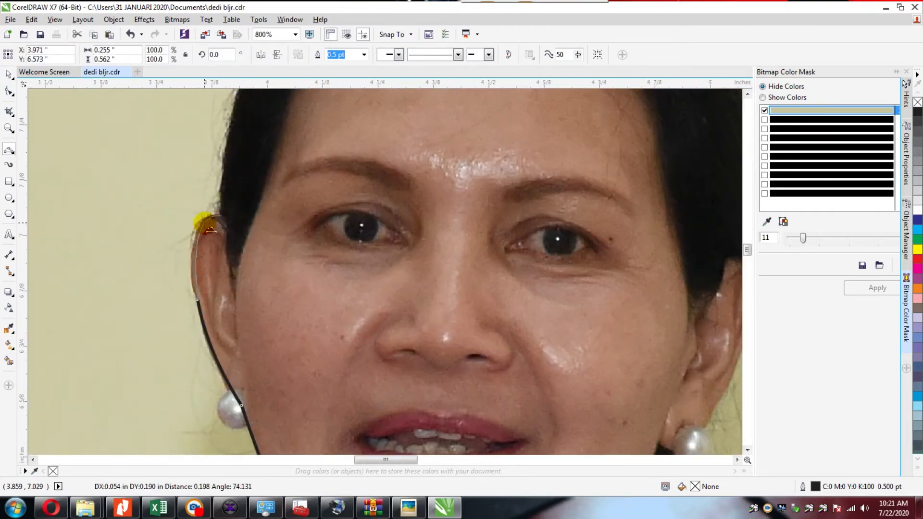
Step: Trace the top of the ear and continue the outline over the hair to the opposite side of the head
left_click(204, 223)
scroll(204, 222, "down", 2)
scroll(225, 155, "up", 2)
mouse_move(159, 419)
left_mouse_down()
mouse_move(343, 115)
mouse_move(587, 141)
mouse_move(687, 364)
left_mouse_up()
left_click(227, 203)
left_click(471, 97)
left_click(686, 302)
scroll(687, 308, "down", 2)
Step: Trace the second ear, its pearl earring and the dark hair behind the neck
scroll(726, 370, "up", 2)
mouse_move(508, 120)
left_mouse_down()
mouse_move(511, 254)
mouse_move(459, 377)
left_mouse_up()
left_click(517, 190)
left_click(488, 345)
scroll(488, 344, "down", 2)
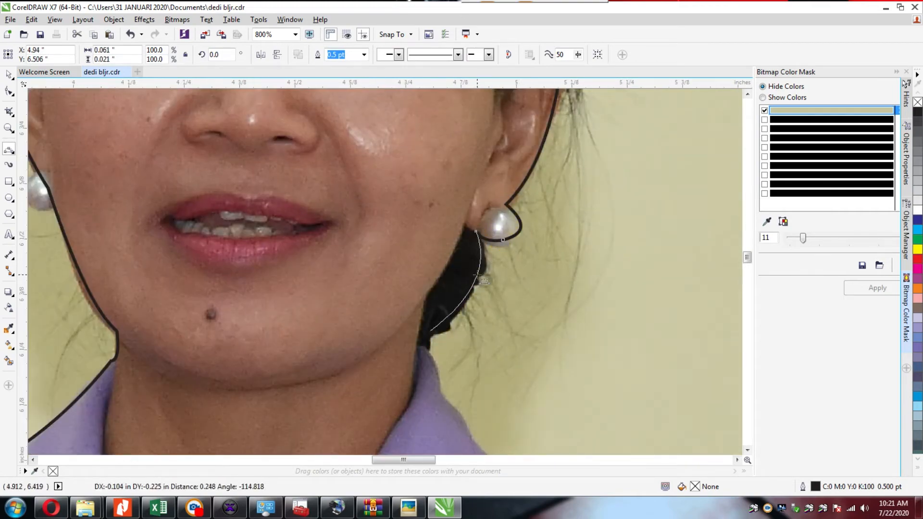
left_click(475, 277)
Step: Trace the collar, shoulder and outer sleeve on the side away from the microphone
left_click_drag(457, 204, 534, 359)
left_click(482, 285)
mouse_move(356, 189)
left_mouse_down()
mouse_move(614, 364)
mouse_move(685, 367)
left_mouse_up()
left_click(528, 260)
left_click_drag(457, 129, 530, 451)
left_click(500, 270)
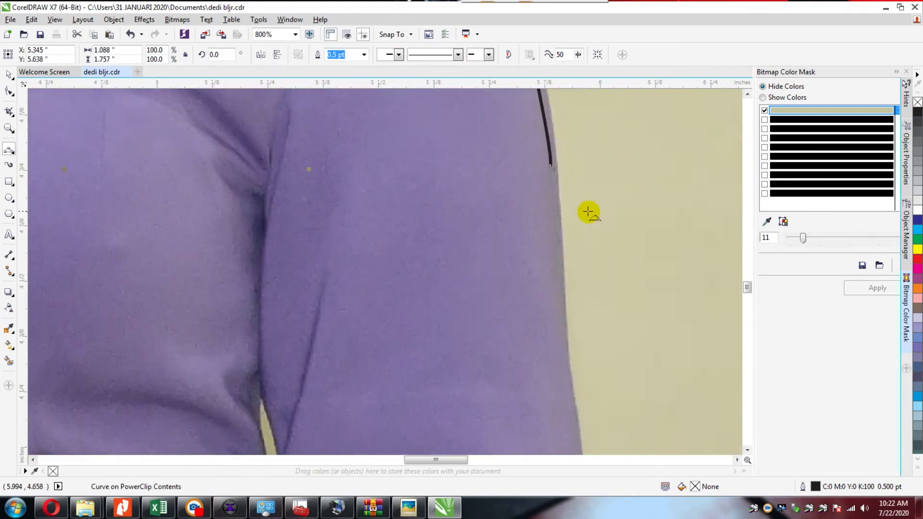
left_click_drag(550, 166, 579, 453)
left_click(568, 308)
scroll(568, 337, "down", 2)
left_click(635, 216)
Step: Trace the sleeve end and forearm, then the lectern's adjoining end and its bottom edge
left_click_drag(629, 167, 603, 334)
scroll(607, 298, "down", 2)
mouse_move(662, 341)
left_mouse_down()
mouse_move(660, 394)
mouse_move(620, 409)
left_mouse_up()
left_click(663, 372)
scroll(620, 409, "down", 1)
left_click_drag(666, 195, 501, 334)
scroll(679, 202, "down", 1)
mouse_move(629, 283)
left_mouse_down()
mouse_move(356, 223)
mouse_move(127, 285)
left_mouse_up()
Step: Trace the lectern's other end and top edge, then pass over the flowers to close the outline at the microphone
mouse_move(238, 286)
left_mouse_down()
mouse_move(146, 178)
mouse_move(137, 191)
left_mouse_up()
left_click(186, 236)
left_click_drag(137, 191, 139, 141)
left_click(138, 166)
scroll(259, 408, "up", 1)
left_click_drag(259, 330, 604, 303)
left_click(423, 324)
scroll(604, 302, "down", 1)
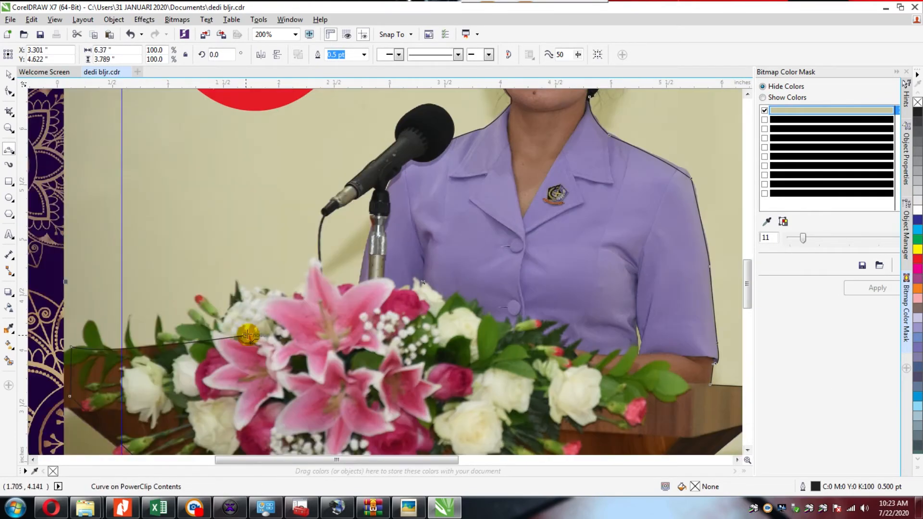
scroll(460, 121, "up", 1)
scroll(197, 229, "down", 2)
left_click(606, 89)
scroll(347, 228, "down", 1)
Step: Move the traced logo and the closed outline clear of the artwork on opposite sides of the page
left_click_drag(254, 199, 73, 154)
mouse_move(500, 160)
left_mouse_down()
mouse_move(389, 192)
mouse_move(159, 356)
left_mouse_up()
left_click(144, 20)
left_click(529, 266)
left_click_drag(321, 249, 579, 277)
left_click_drag(320, 261, 235, 392)
right_click(249, 391)
left_click(270, 218)
right_click(177, 393)
left_click(197, 218)
Step: PowerClip the podium photo inside the traced outline and open its contents for editing
right_click(384, 173)
left_click(404, 178)
left_click(579, 277)
left_click(538, 358)
Step: Align the photo with the traced outline of the speaker and lectern, and finish editing that level
scroll(577, 247, "up", 2)
left_click_drag(227, 277, 338, 243)
scroll(338, 243, "up", 1)
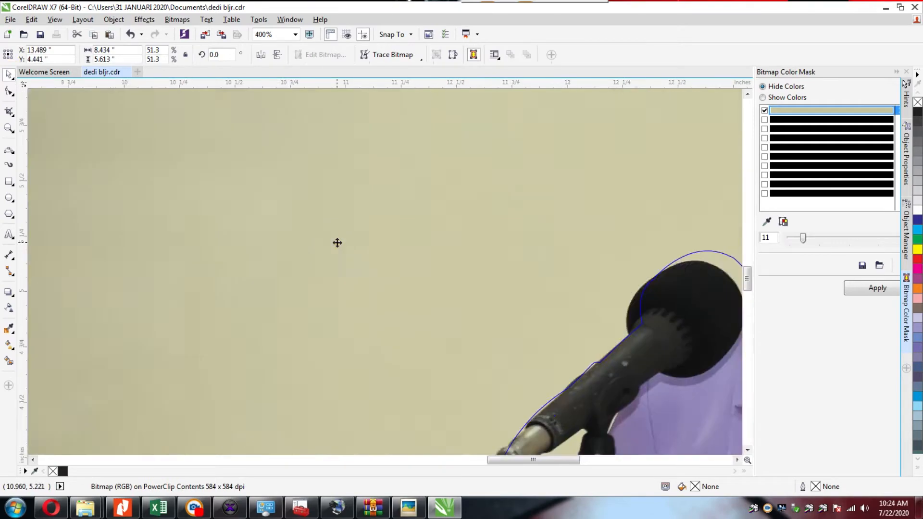
scroll(544, 255, "up", 1)
left_click_drag(414, 188, 388, 189)
scroll(388, 189, "down", 2)
scroll(576, 202, "up", 2)
scroll(533, 192, "down", 3)
right_click(562, 153)
left_click(583, 166)
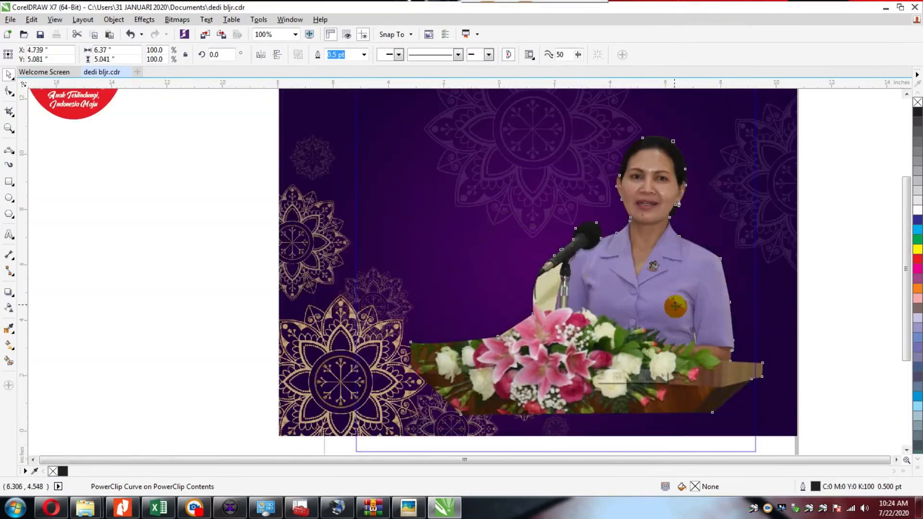
Step: Place a white-filled ellipse about 1.84 by 2.19 inches at the logo and bring the logo to the front of the layer
scroll(408, 237, "down", 3)
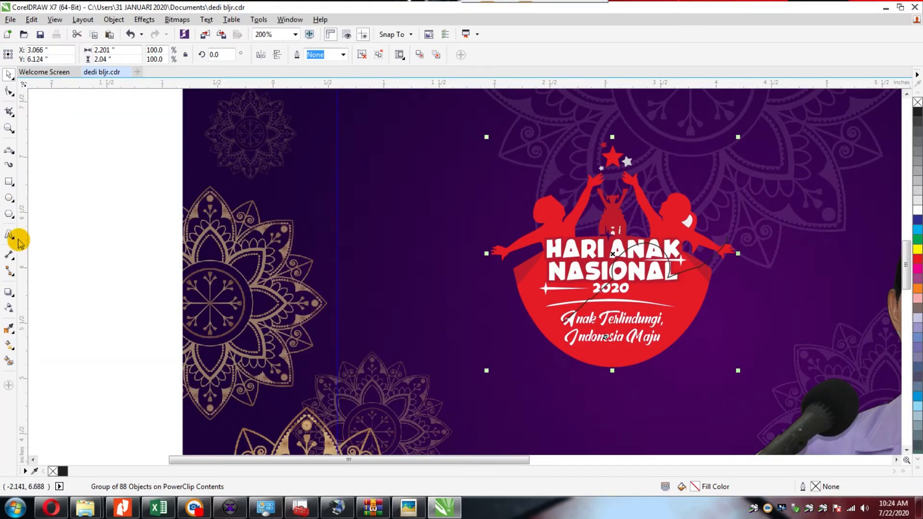
left_click(716, 354)
left_click(882, 226)
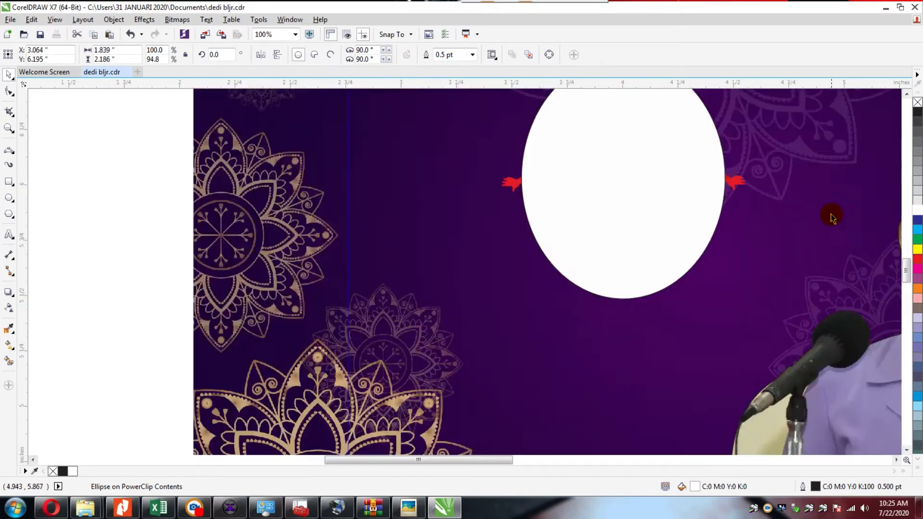
scroll(830, 214, "up", 2)
right_click(642, 147)
mouse_move(707, 329)
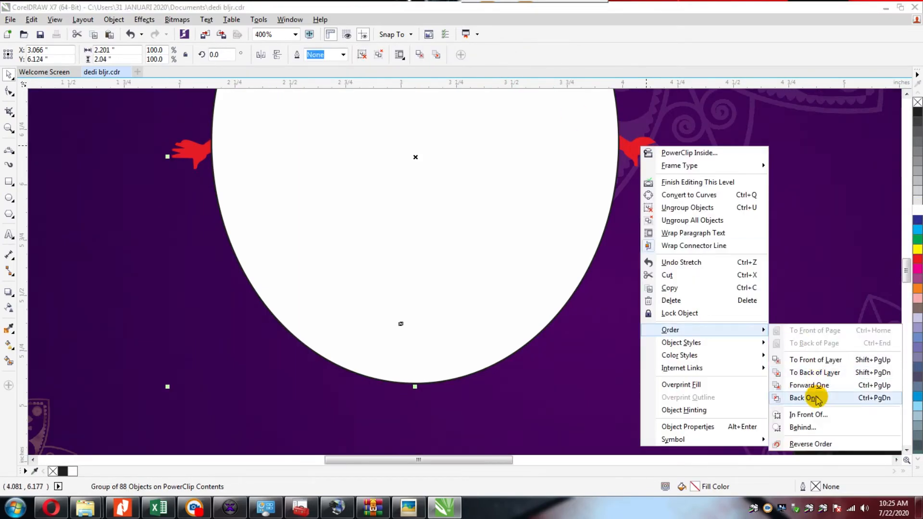
left_click(816, 360)
Step: Finish editing the PowerClip contents of the card's rectangle
scroll(696, 253, "down", 6)
right_click(634, 243)
left_click(725, 302)
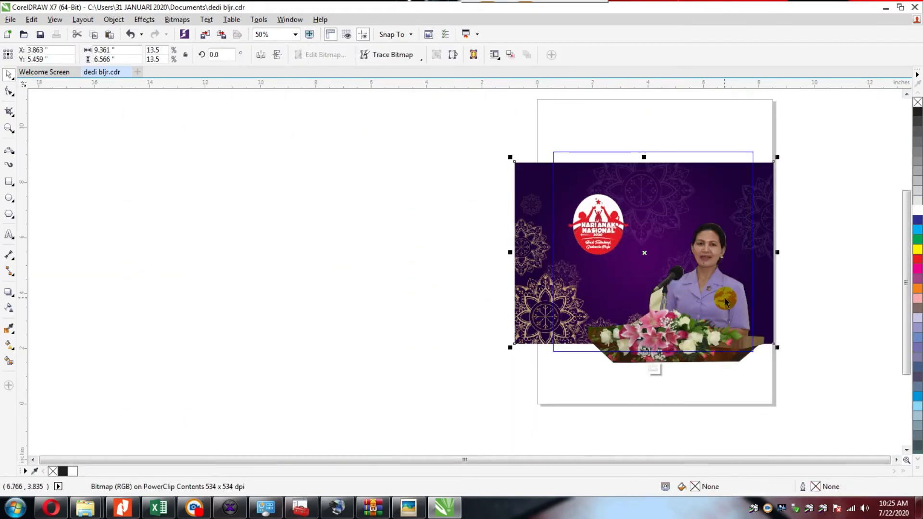
left_click(654, 369)
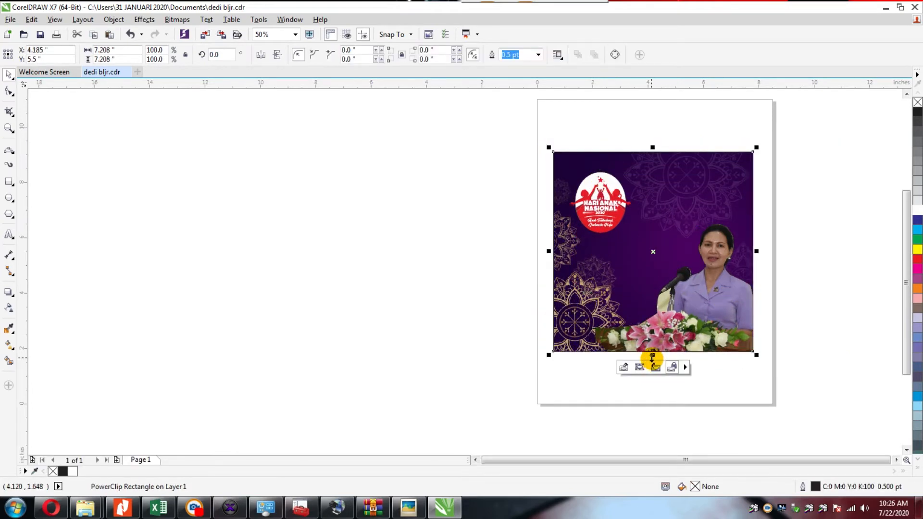
scroll(229, 144, "right", 5)
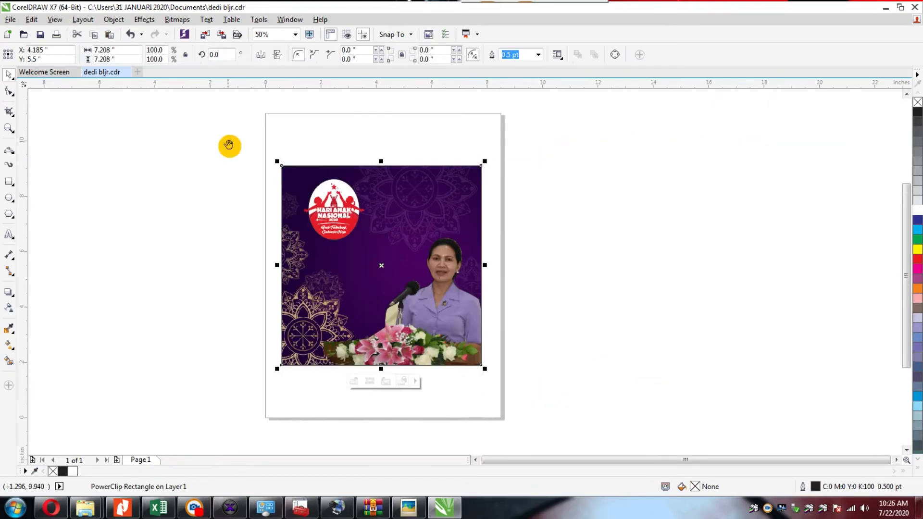
Step: Reopen the rectangle's PowerClip contents, shrink the logo with its white ellipse toward the card's upper-left corner, and finish editing
left_click(453, 392)
left_click_drag(367, 242, 314, 194)
left_click(427, 148)
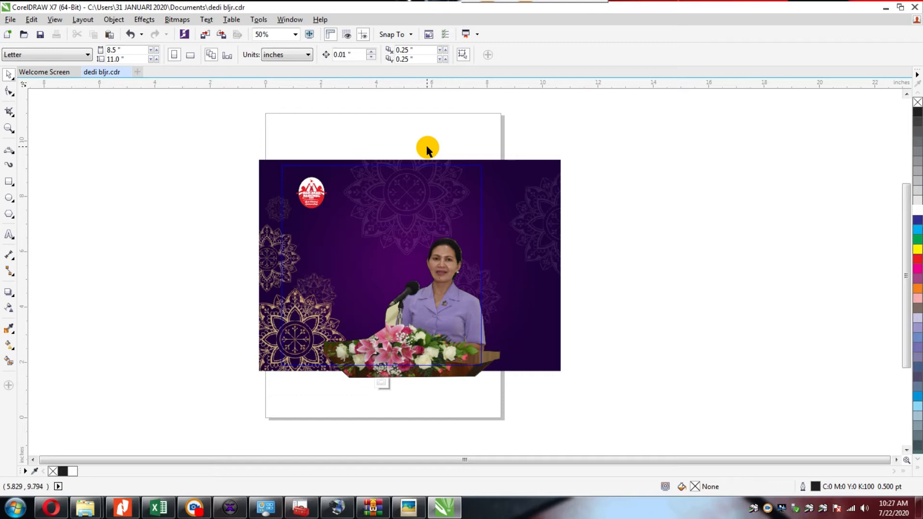
left_click(433, 380)
left_click(521, 412)
left_click(293, 288)
Step: Switch to Opera, close the Mandala illustration tab, and close WinRAR and the neighbouring background windows
left_click(49, 509)
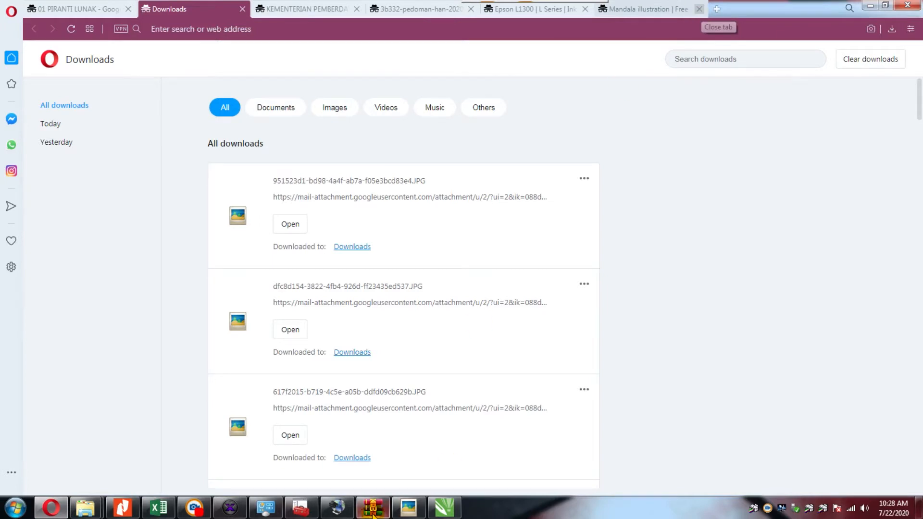
right_click(373, 513)
left_click(324, 478)
right_click(340, 507)
left_click(318, 478)
right_click(332, 503)
left_click(332, 318)
left_click(583, 341)
Step: Close the remaining unneeded background programs and the open Excel windows
right_click(266, 508)
left_click(252, 477)
right_click(230, 508)
left_click(225, 477)
right_click(158, 507)
left_click(147, 477)
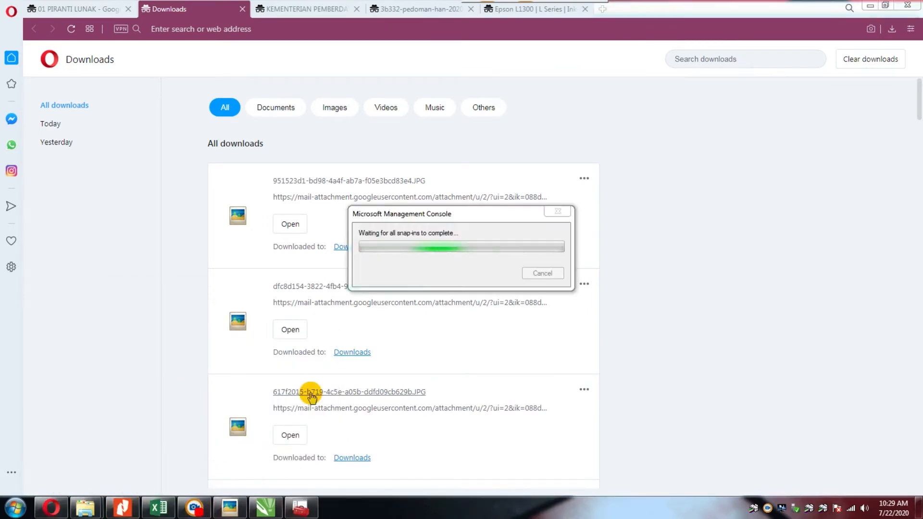
right_click(156, 506)
left_click(147, 477)
left_click(480, 274)
left_click(456, 289)
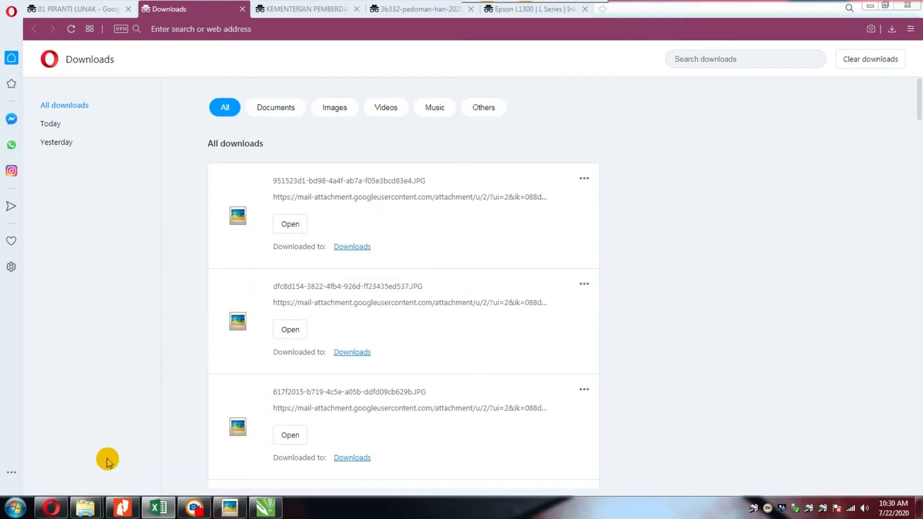
Step: Close the remaining Excel window and background program, and close the Epson L1300 browser tab
mouse_move(155, 507)
left_click(210, 409)
left_click(459, 289)
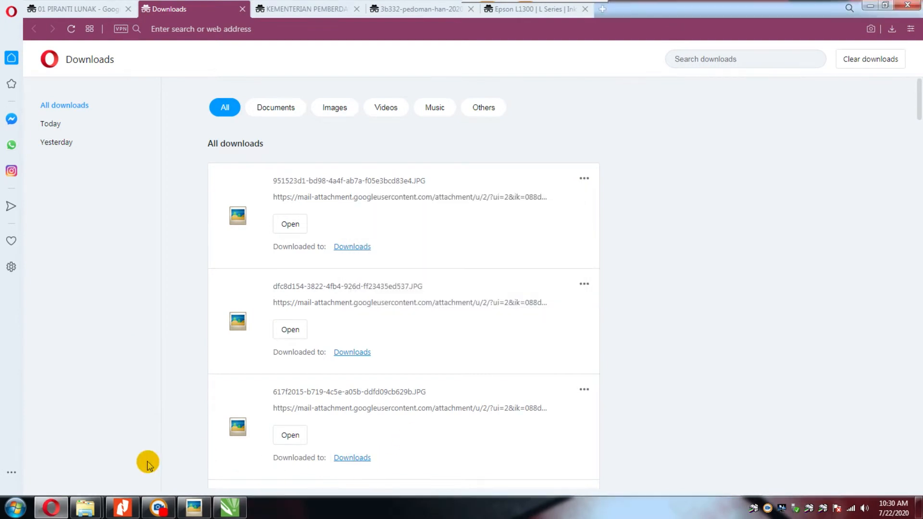
left_click(586, 11)
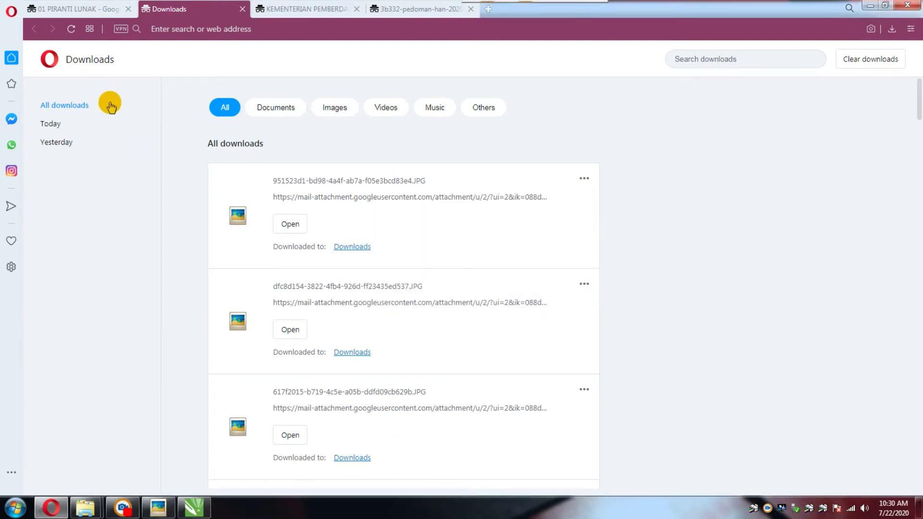
Step: Search Google for "handwriting font" in a new browser tab and open dafont's Script > Handwritten page
left_click(409, 9)
key("ctrl+t")
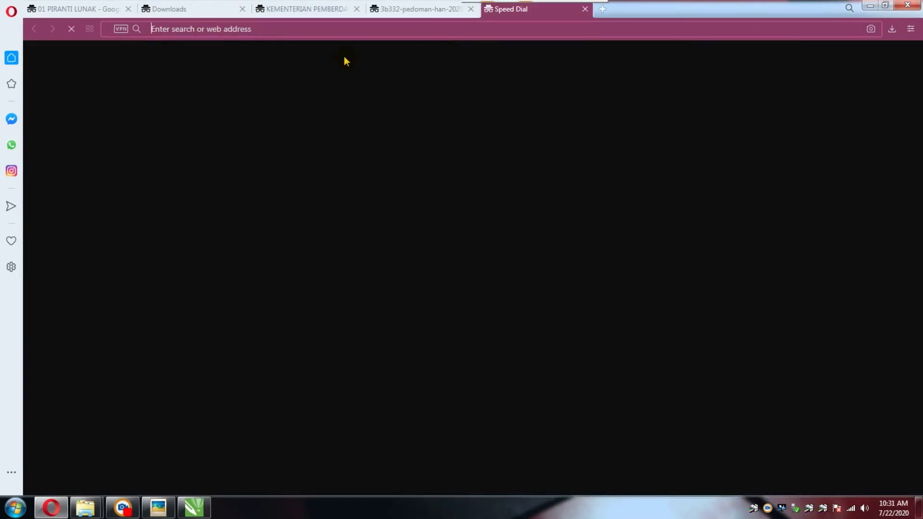
type("hand rit")
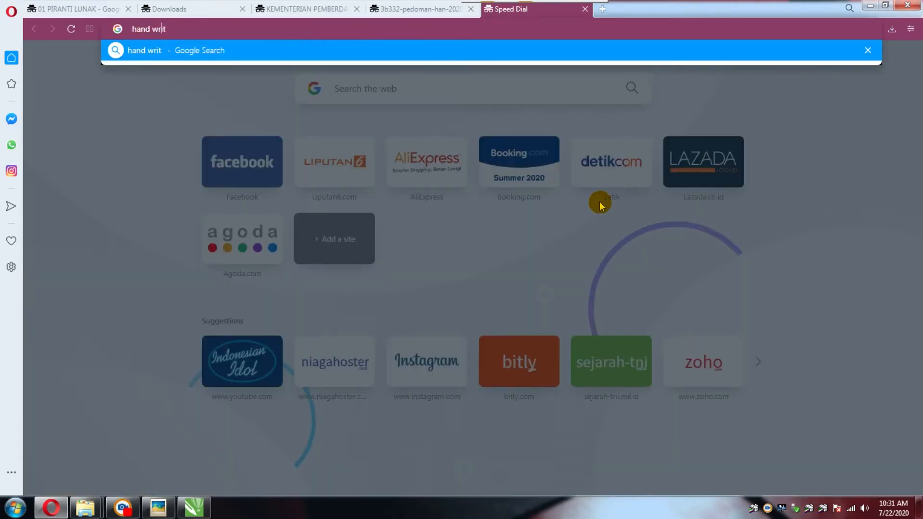
key("Return")
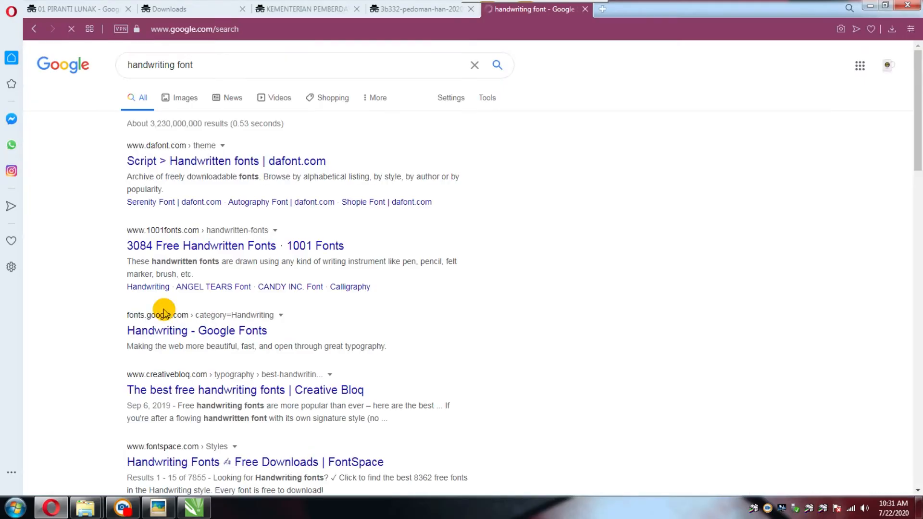
left_click(202, 95)
Step: Find the Photograph Signature font in the dafont list and download it
scroll(250, 378, "down", 5)
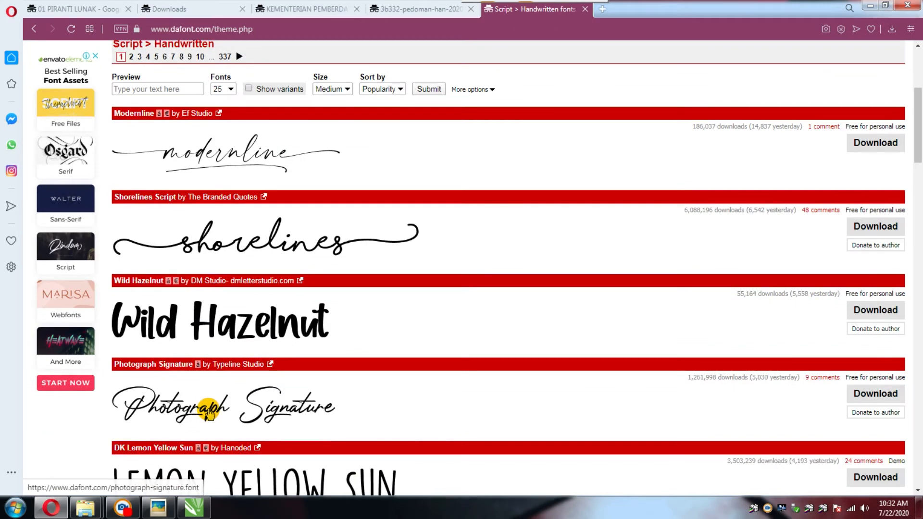
left_click(307, 413)
left_click(868, 253)
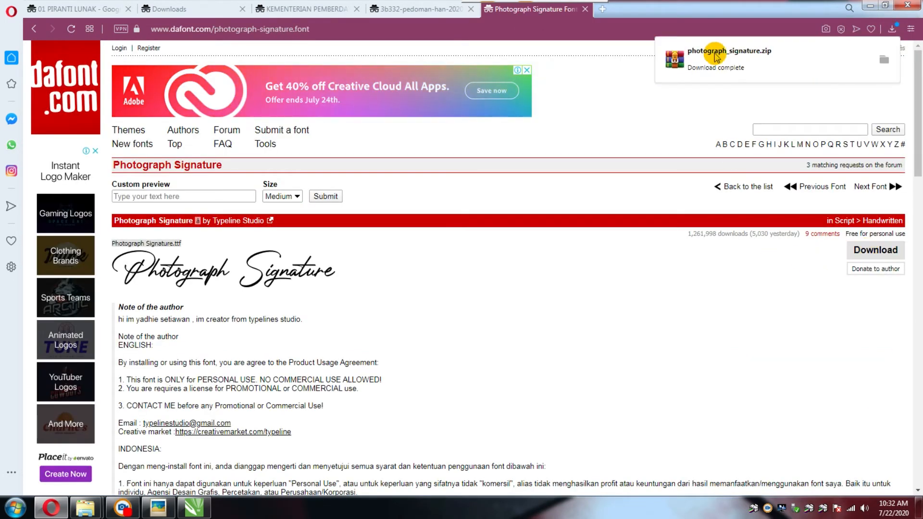
Step: Open the downloaded photograph_signature.zip archive and install the Photograph Signature font from it
left_click(714, 52)
double_click(96, 160)
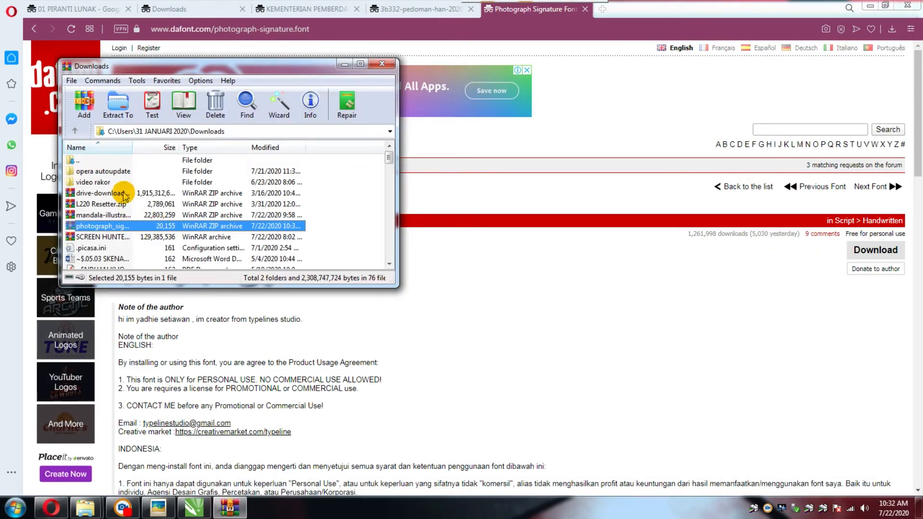
double_click(101, 226)
double_click(96, 172)
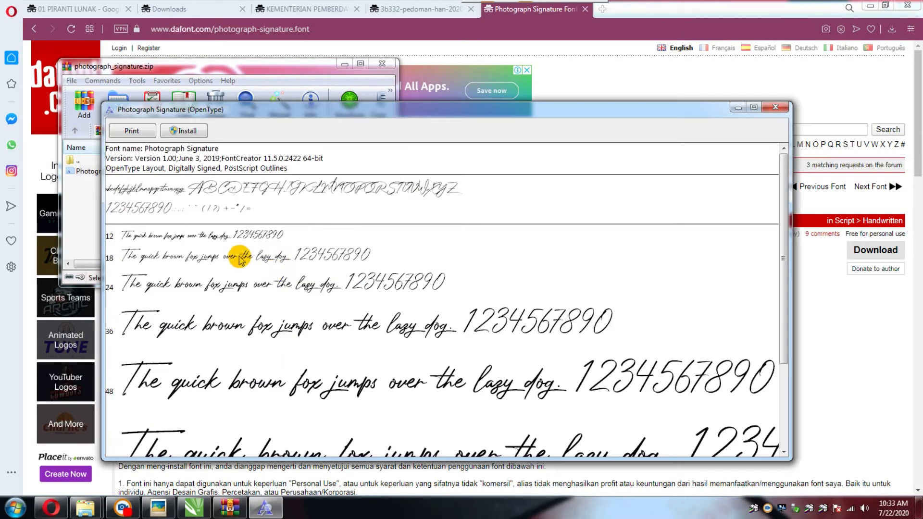
left_click(177, 131)
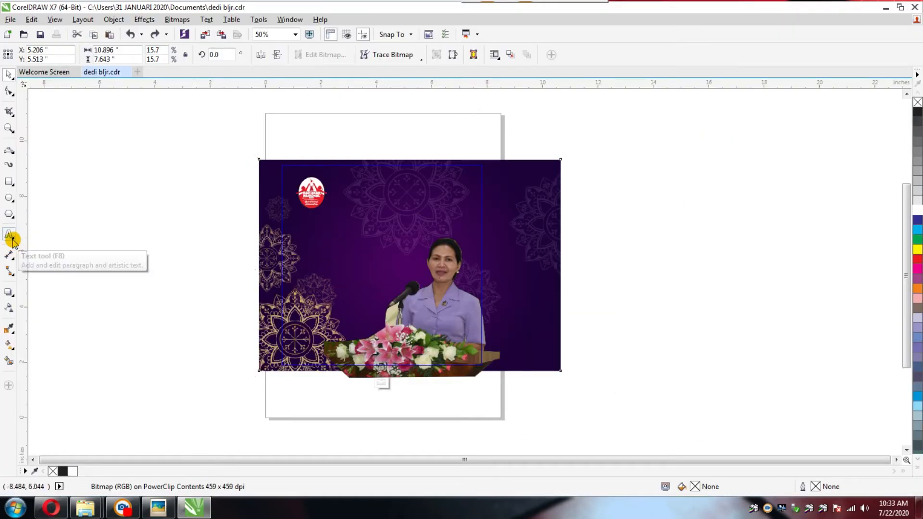
Step: Switch back to CorelDRAW and add the artistic text "Anak terlindungi" on the empty area beside the page
left_click(11, 236)
left_click(344, 202)
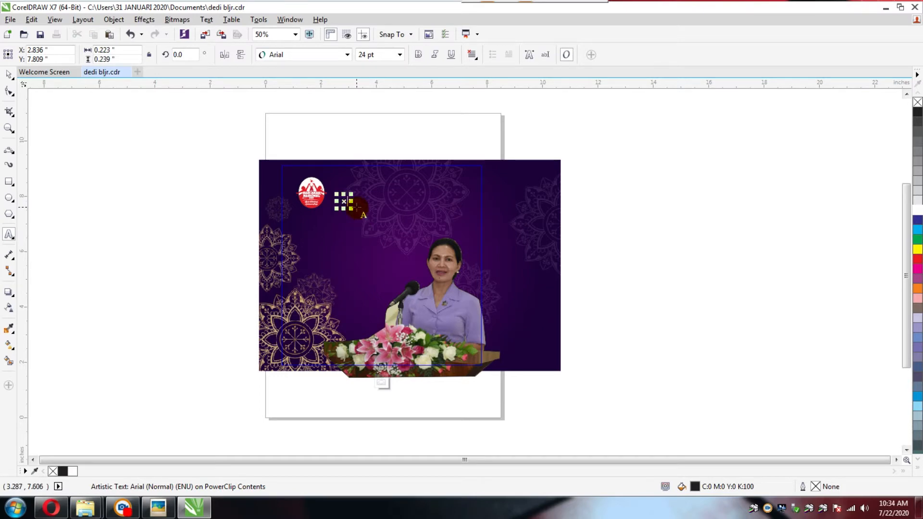
left_click(124, 242)
type("ak terlindungi")
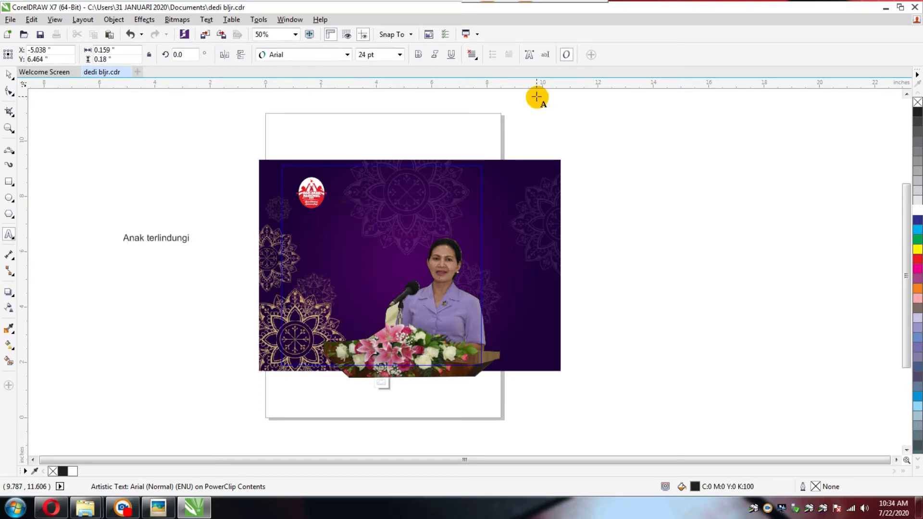
Step: Add a separate artistic text object reading "Indonesia maju" directly beneath "Anak terlindungi"
left_click(13, 238)
left_click(140, 273)
left_click(13, 238)
left_click(42, 236)
left_click(126, 254)
type("Indonesia Maju")
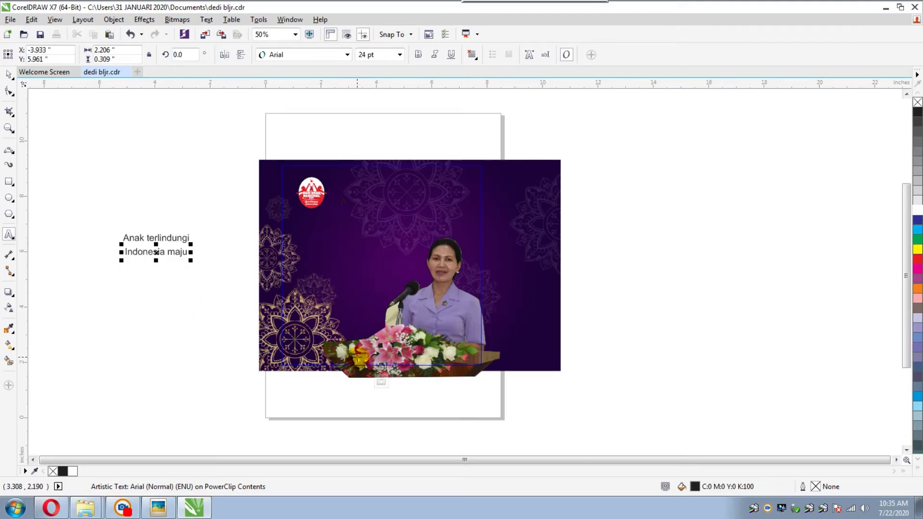
Step: Set the font of both slogan text lines to Photograph Signature
key("ctrl+space")
left_click(151, 239, "shift")
left_click(347, 54)
scroll(326, 231, "down", 15)
scroll(301, 284, "down", 10)
scroll(305, 123, "up", 3)
left_click(274, 186)
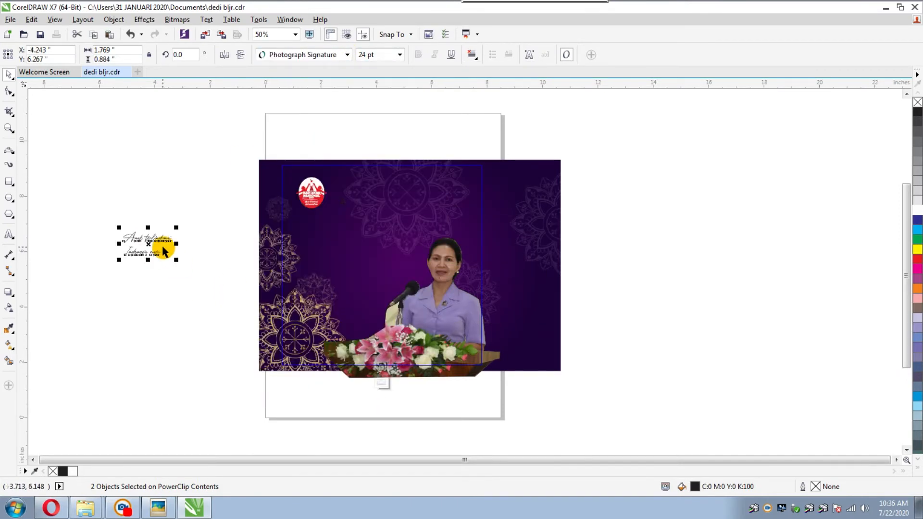
Step: Centre both slogan lines on the page and finish editing the card's PowerClip contents
key("p")
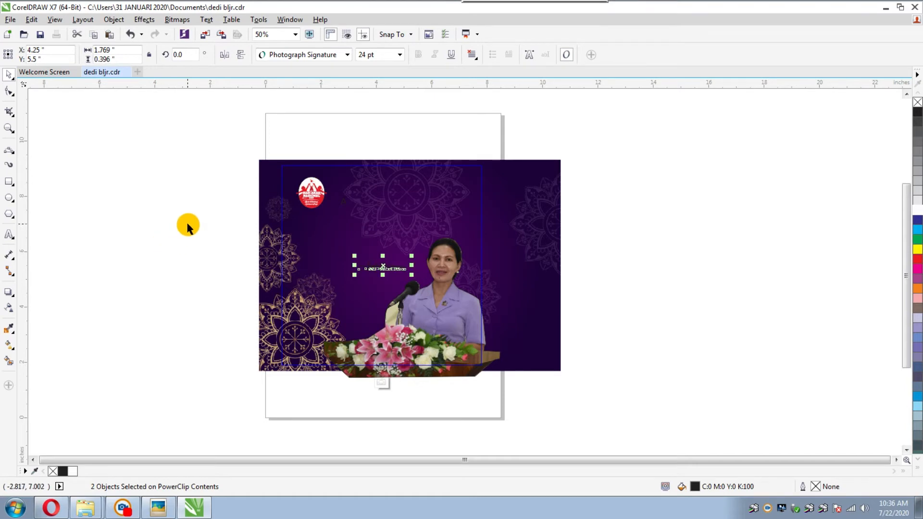
left_click(382, 383)
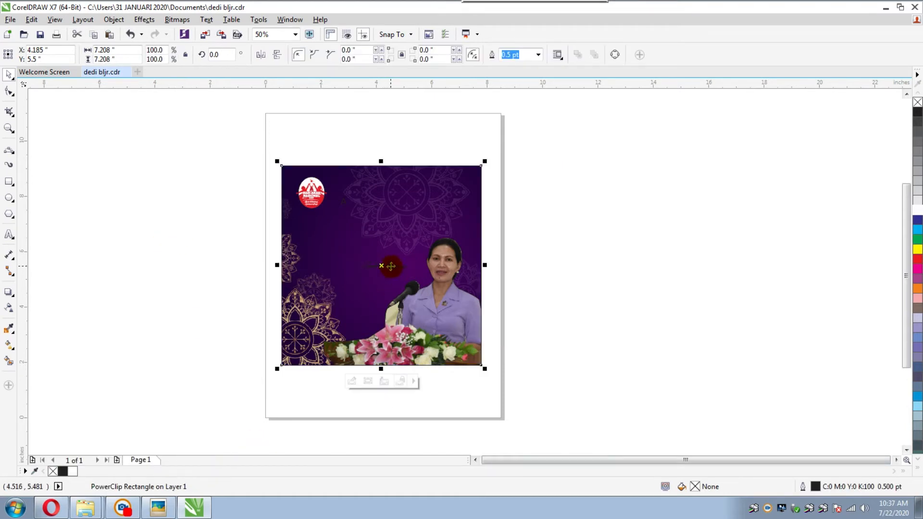
left_click(608, 288)
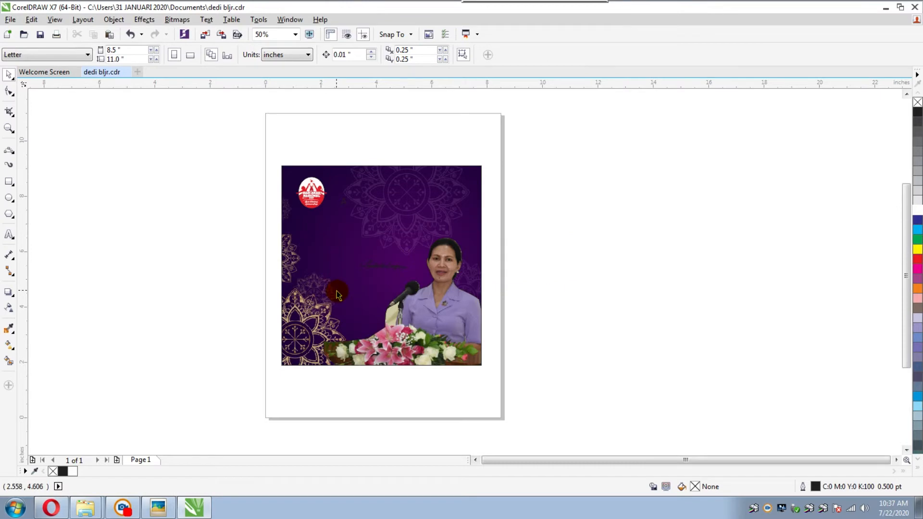
Step: Reopen the card's PowerClip contents, enlarge both slogan lines, with "Anak terlindungi" at about 56 pt, and fill them white
left_click(435, 307, "ctrl")
left_click(377, 269)
left_click(916, 204)
left_click_drag(405, 274, 505, 302)
left_click(392, 258)
left_click(399, 267)
left_click(393, 270)
left_click_drag(400, 267, 464, 234)
left_click(917, 210)
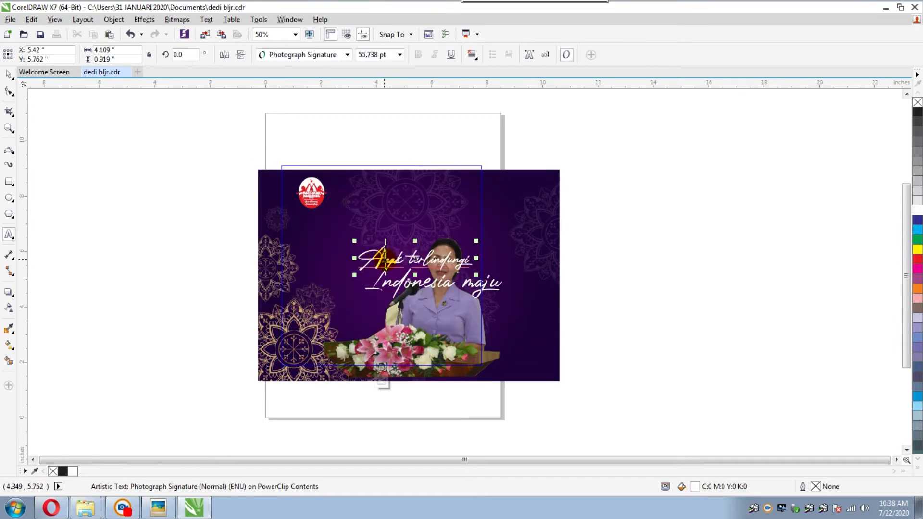
Step: Move "Anak terlindungi" beneath the Hari Anak Nasional logo, and shrink "Indonesia maju" to fit under it beside the woman's head
left_click(398, 259)
key("ctrl+z")
left_click_drag(412, 259, 351, 223)
left_click(411, 278)
left_click(405, 280)
left_click(402, 279)
left_click(401, 279)
left_click_drag(361, 302, 407, 252)
Step: Centre the purple mandala background on the page and finish editing the PowerClip contents
left_click(131, 34)
left_click(516, 336)
key("p")
left_click(382, 383)
left_click(460, 399)
Step: Add a two-line caption beside the page reading "Ketua IKKT Pragati Wira Anggini" and "Gabungan I-Staf Umum TNI"
key("F8")
left_click(80, 242)
type("Ketua IKKT Pragawati")
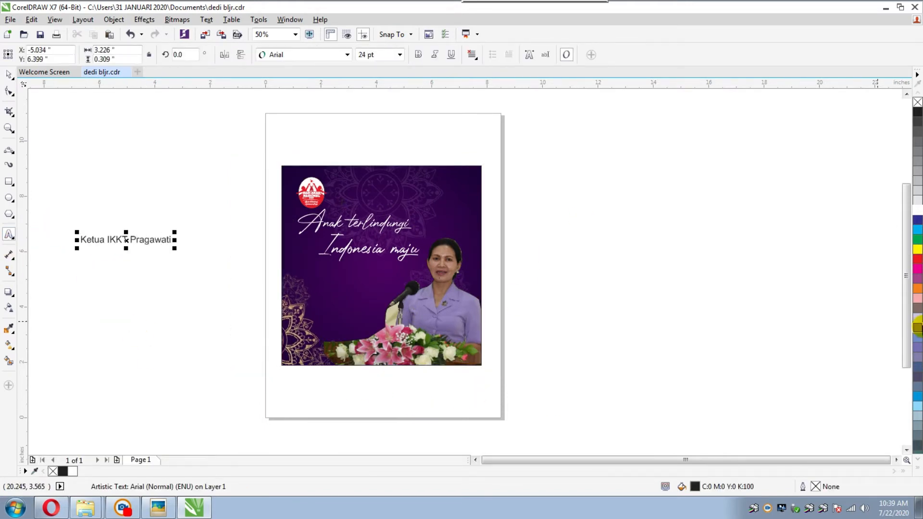
key("BackSpace")
key("BackSpace")
key("BackSpace")
key("BackSpace")
key("BackSpace")
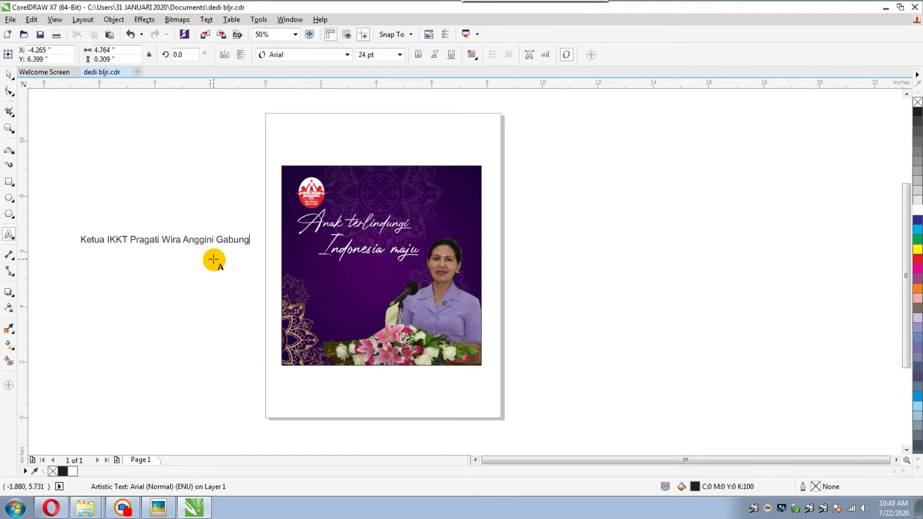
type("an I-Sta")
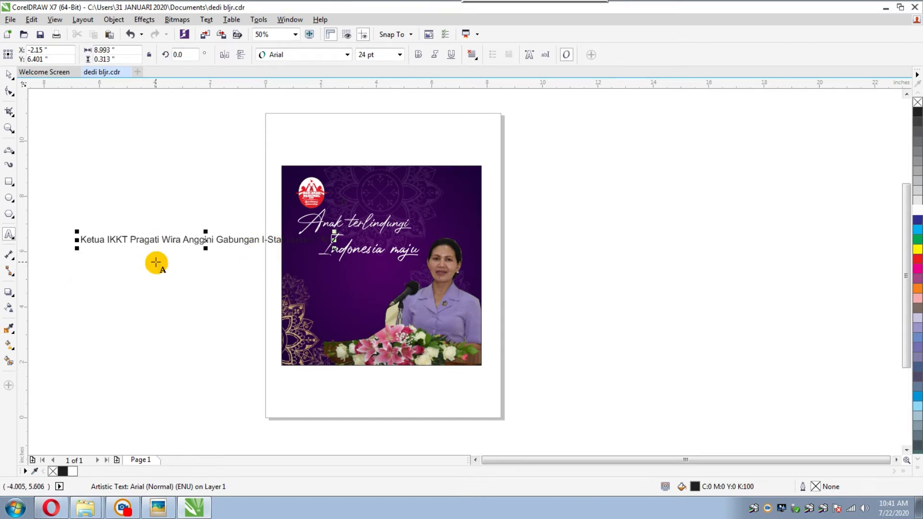
left_click(217, 241)
key("Return")
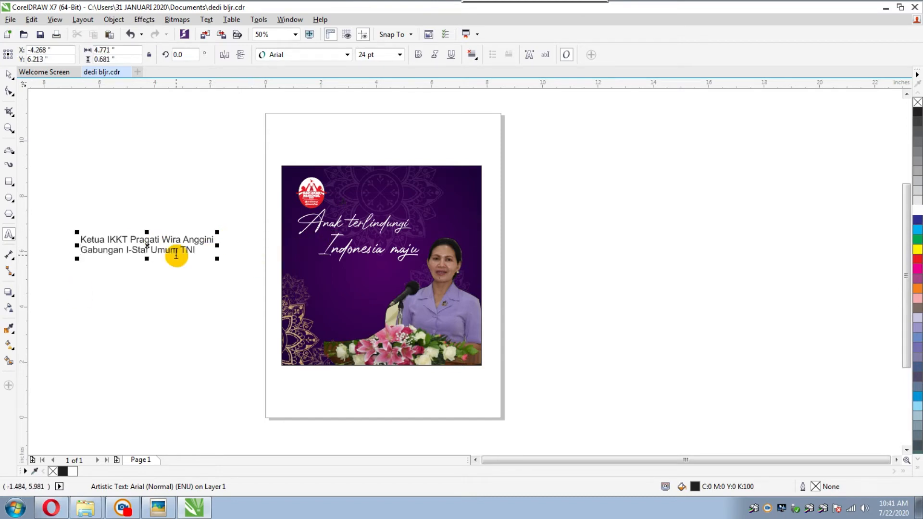
Step: Format the caption in white Impact and move it over the flowers along the card's lower edge
key("ctrl+space")
left_click(347, 54)
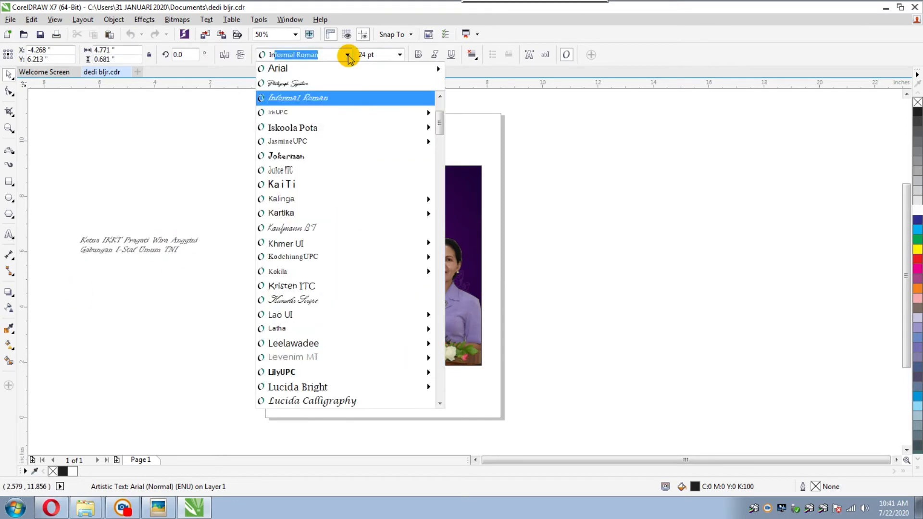
left_click(288, 112)
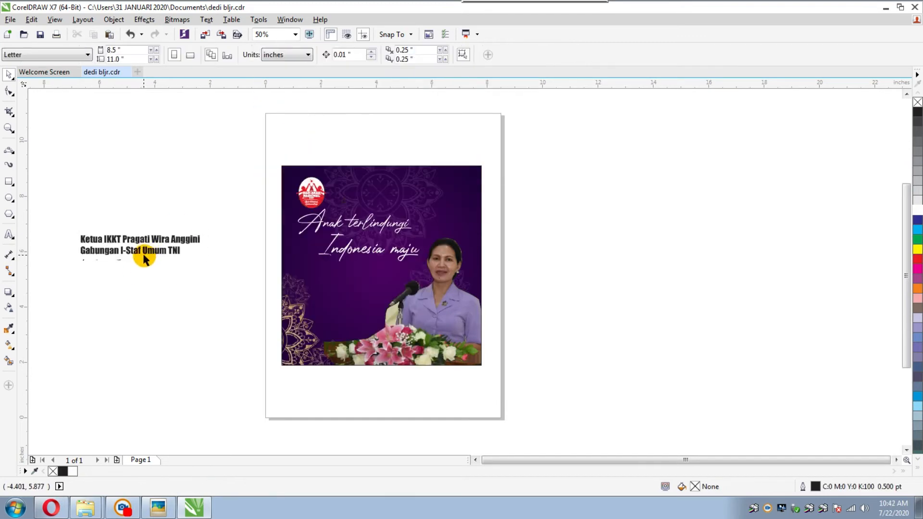
left_click_drag(116, 255, 348, 357)
left_click(918, 210)
Step: Add a one-step black outside contour with a 0.06" offset to the caption
left_click(10, 294)
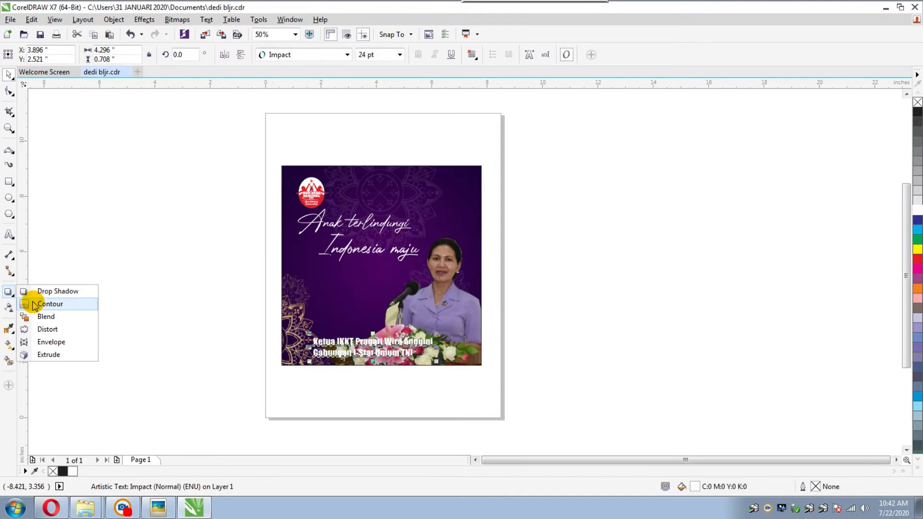
left_click(43, 303)
left_click(284, 55)
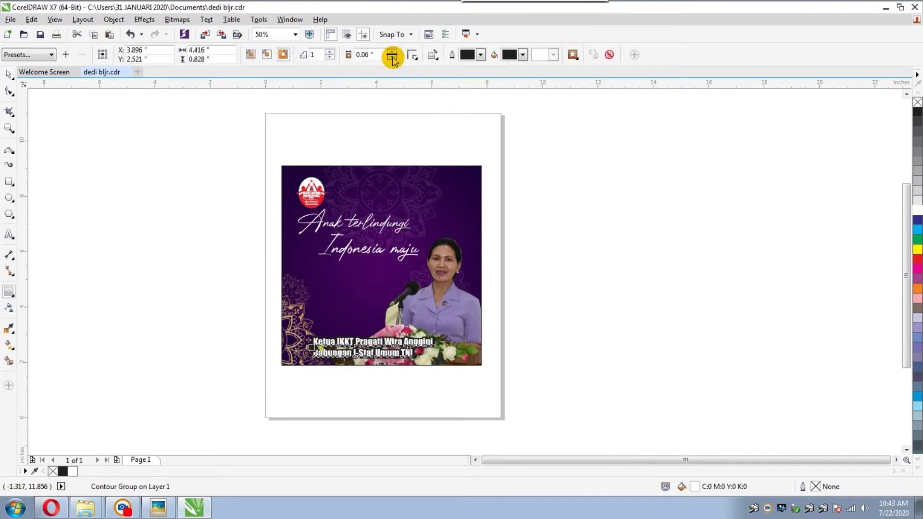
left_click(564, 303)
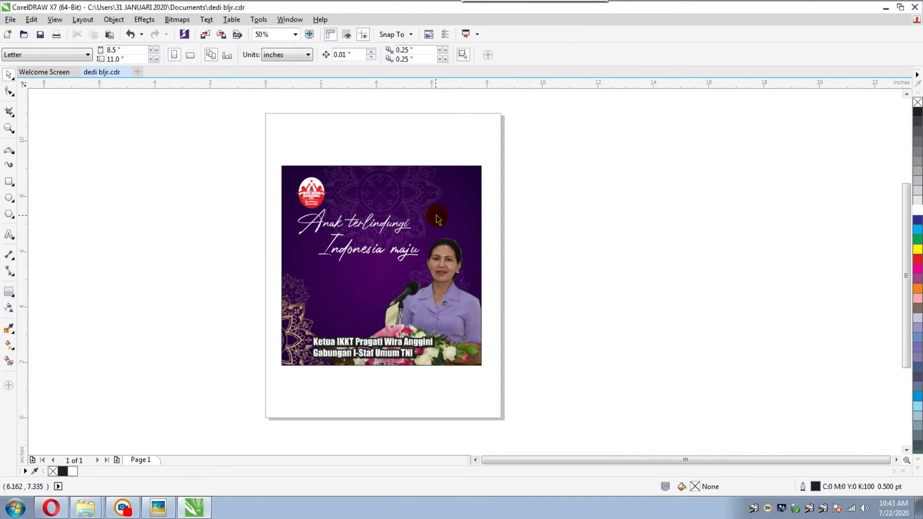
Step: Switch to Opera, search Google Drive for "logo ikkt", and download LAMBANG LOGO IKKT.CDR
left_click(51, 507)
left_click(77, 9)
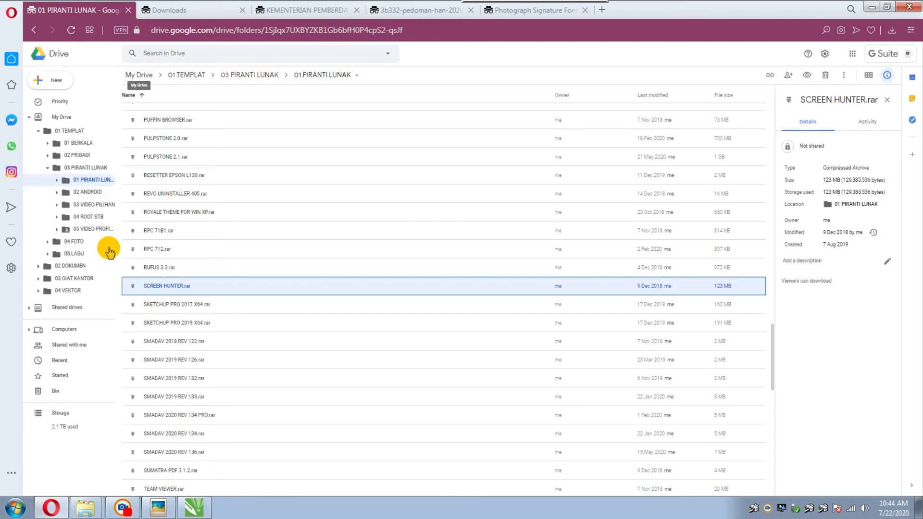
left_click(190, 55)
type("ikkt")
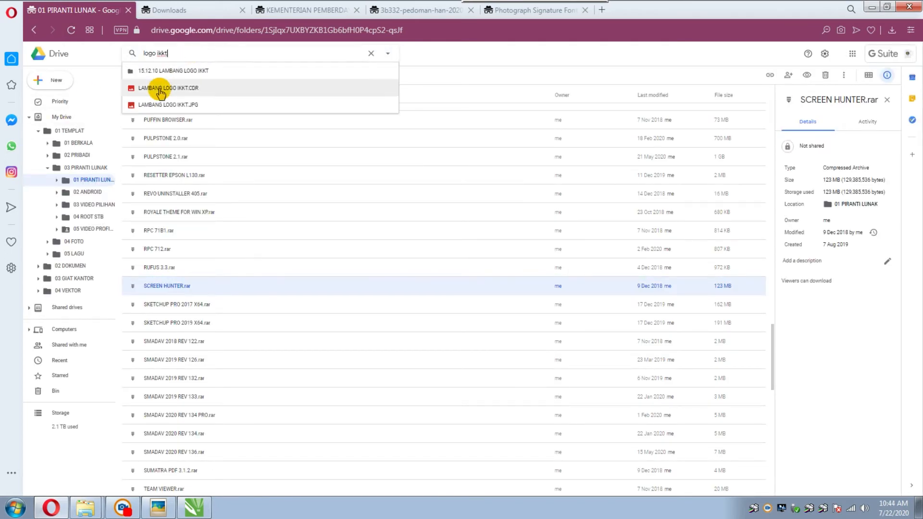
left_click(165, 90)
left_click(474, 269)
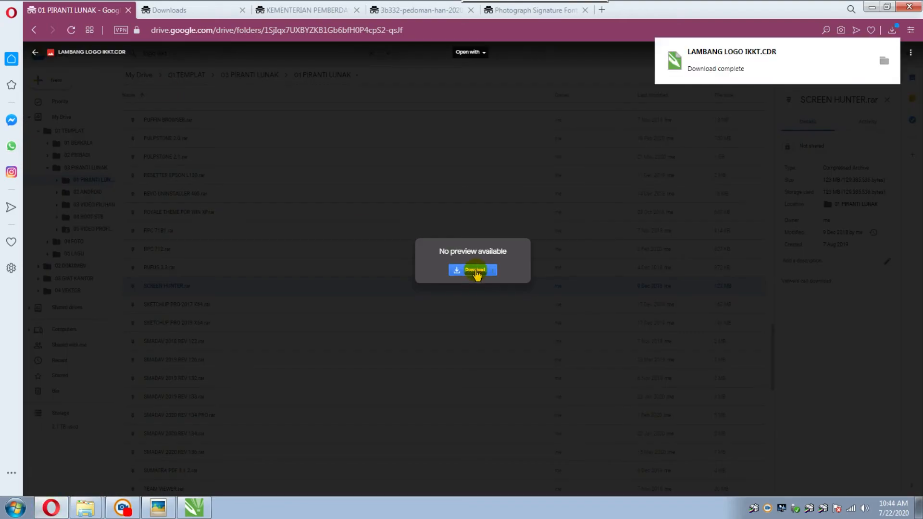
Step: Open LAMBANG LOGO IKKT.CDR in CorelDRAW, cut the IKKT emblem from it, and paste it into dedi bljr.cdr
left_click(738, 55)
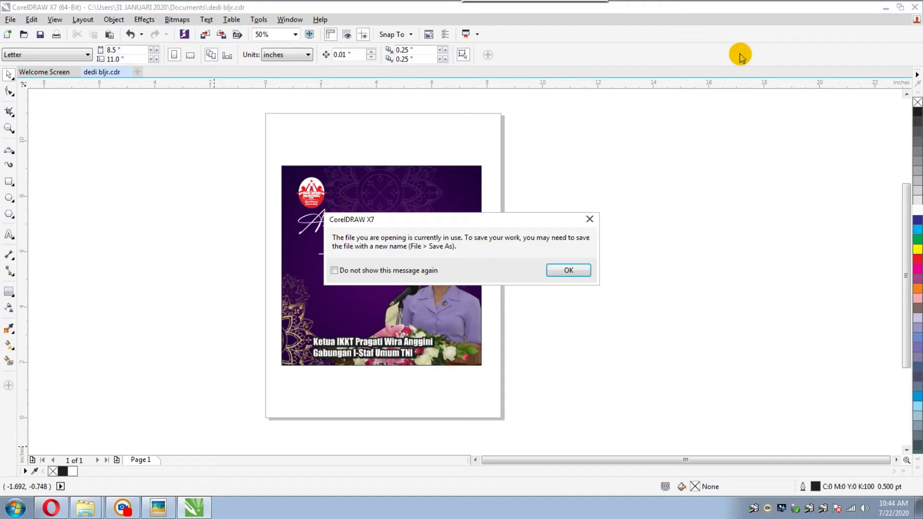
left_click(569, 271)
left_click(500, 308)
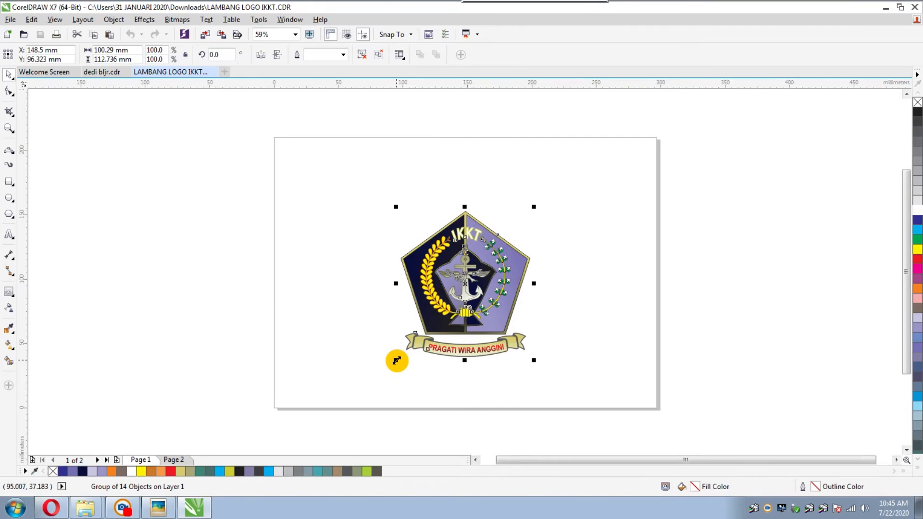
key("ctrl+x")
left_click(102, 72)
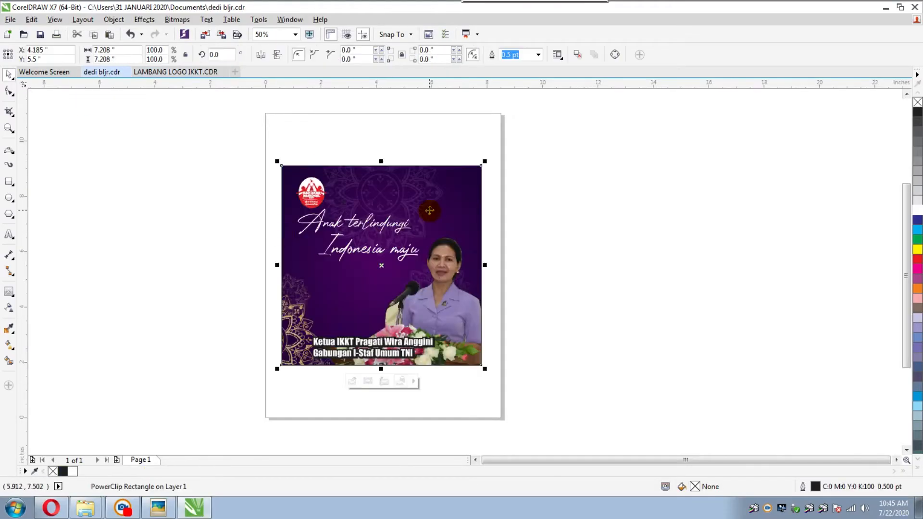
key("ctrl+v")
Step: Shrink the pasted IKKT emblem over the card's upper part and remove the card's outline
left_click_drag(351, 344, 471, 270)
left_click(517, 260)
left_click(476, 194)
scroll(477, 205, "up", 3)
right_click(917, 102)
scroll(676, 177, "down", 2)
Step: Move the Hari Anak Nasional logo below the slogan inside the PowerClip, and place the IKKT emblem at the card's top centre
left_click(455, 220, "ctrl")
scroll(517, 179, "down", 1)
left_click(433, 171, "ctrl")
left_click_drag(433, 172, 468, 289)
scroll(474, 272, "up", 1)
scroll(520, 237, "down", 1)
left_click(673, 226, "ctrl")
left_click_drag(593, 154, 521, 169)
scroll(524, 164, "up", 1)
Step: Reopen the PowerClip contents, enlarge the Hari Anak Nasional logo between the slogan and the caption, and finish editing
left_click(453, 380, "ctrl")
left_click(453, 380)
left_click_drag(492, 340, 517, 314)
left_click_drag(478, 357, 476, 361)
scroll(477, 361, "down", 1)
left_click(497, 439)
left_click(763, 293)
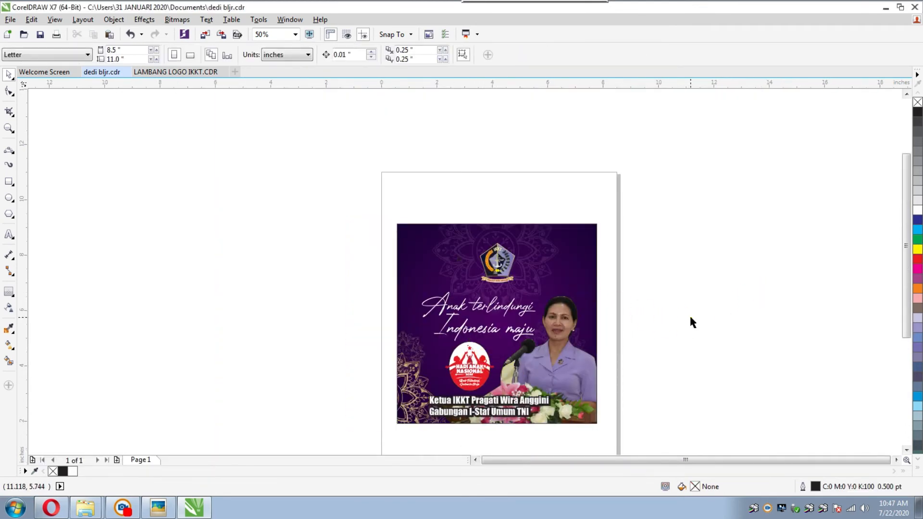
left_click_drag(689, 314, 668, 280)
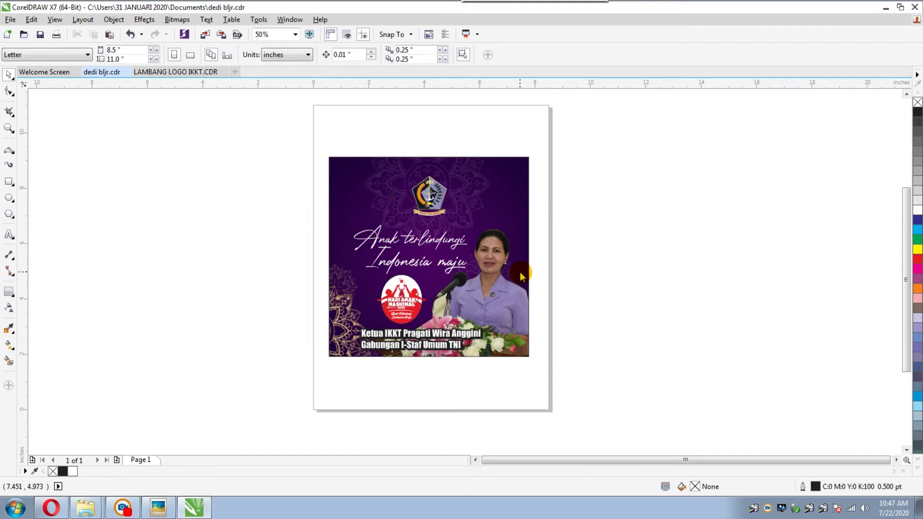
Step: Start exporting the finished card from page 1 as a JPEG bitmap named dedi bljr in the Documents library
key("ctrl+e")
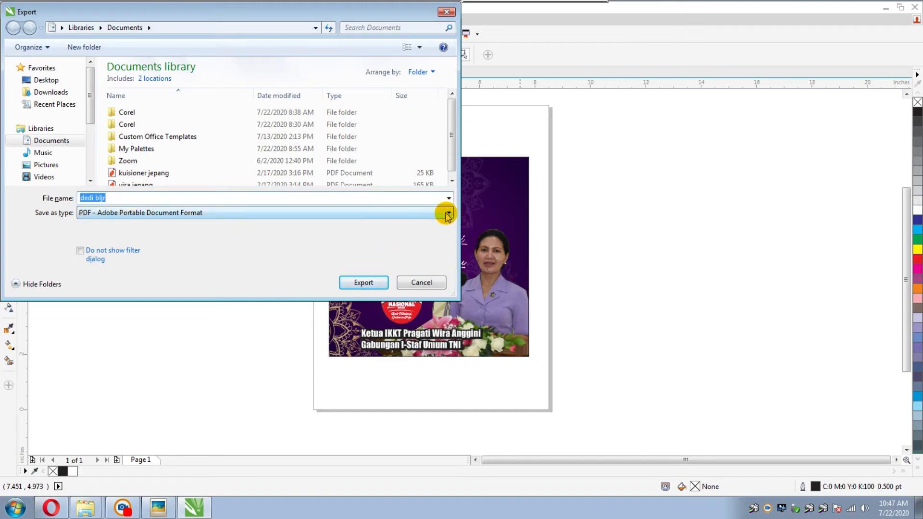
left_click(449, 214)
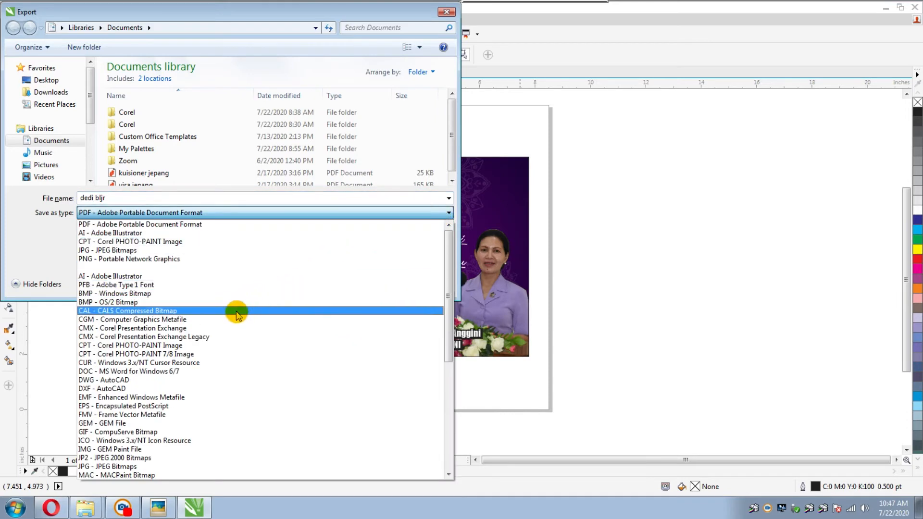
scroll(221, 339, "down", 2)
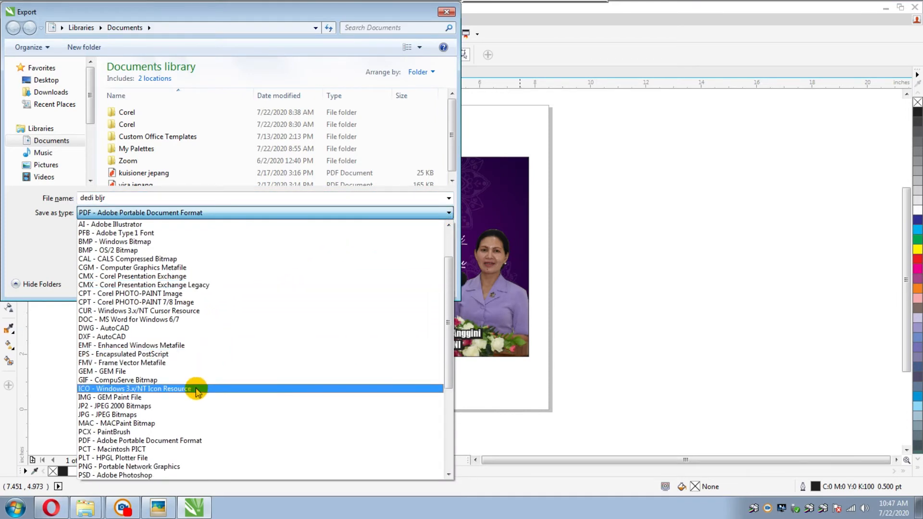
left_click(193, 415)
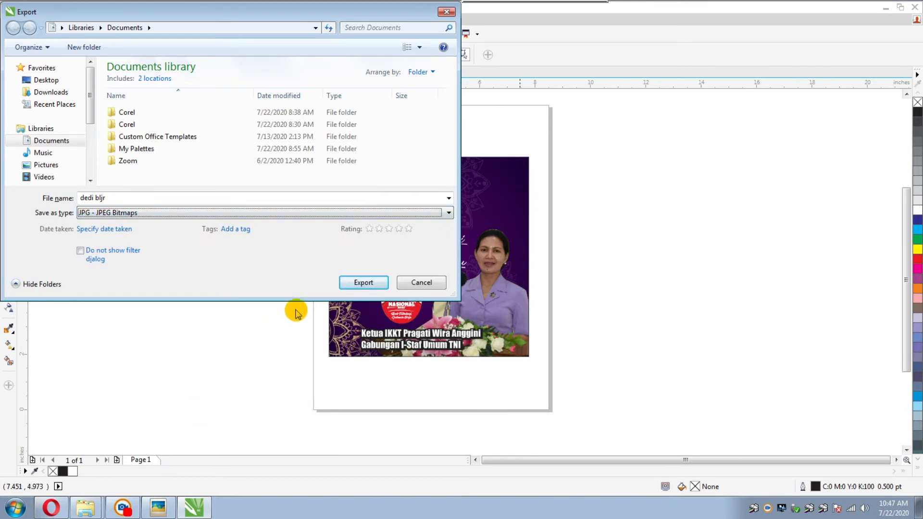
left_click(363, 284)
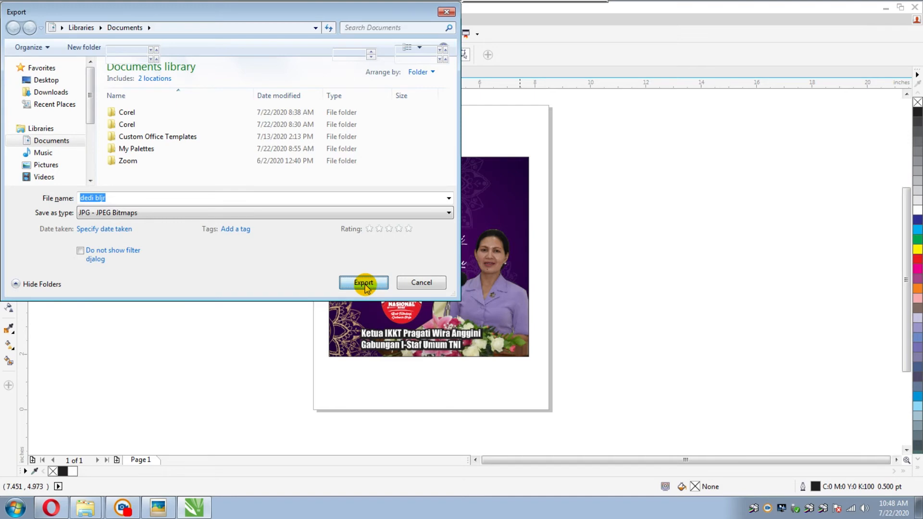
left_click(366, 288)
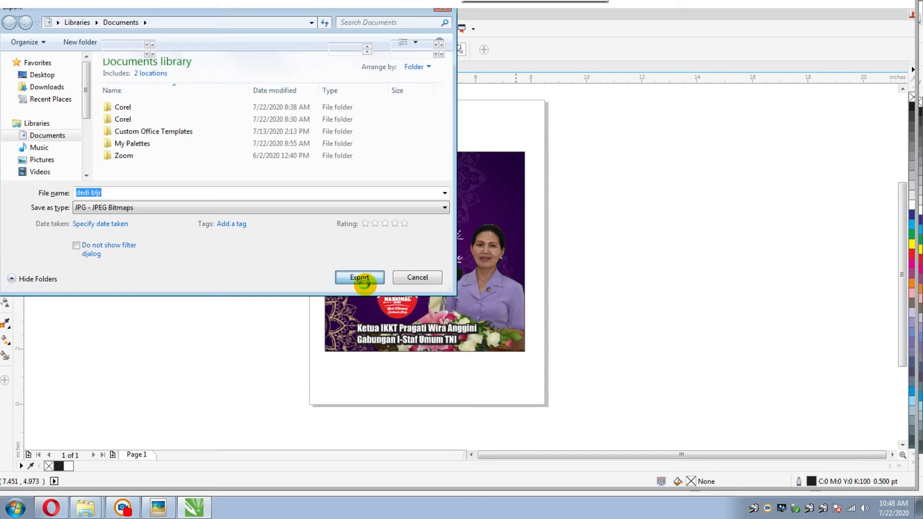
left_click(361, 278)
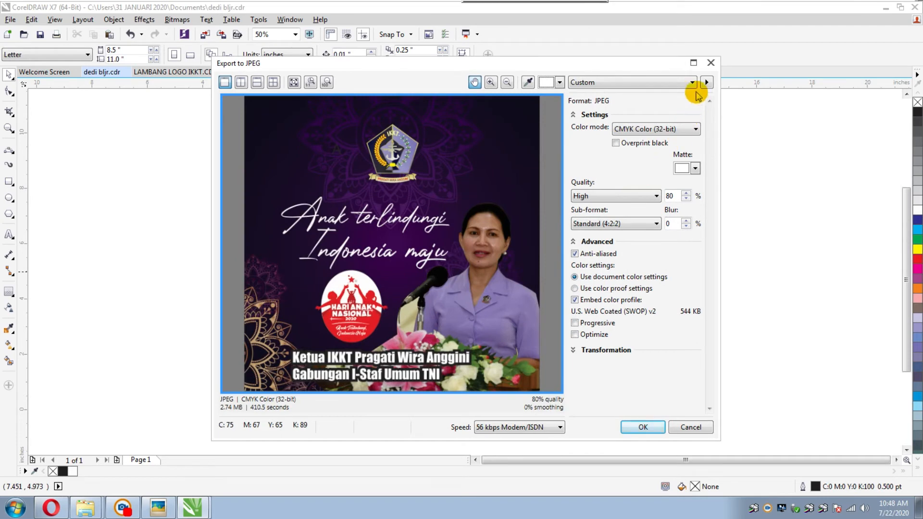
Step: Apply the High quality JPEG preset with RGB Color (24-bit) and complete the export
left_click(692, 83)
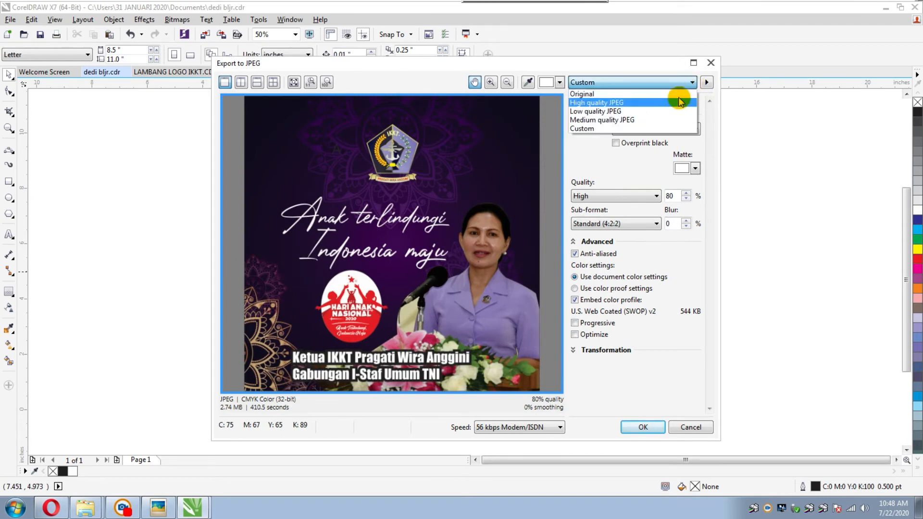
left_click(662, 104)
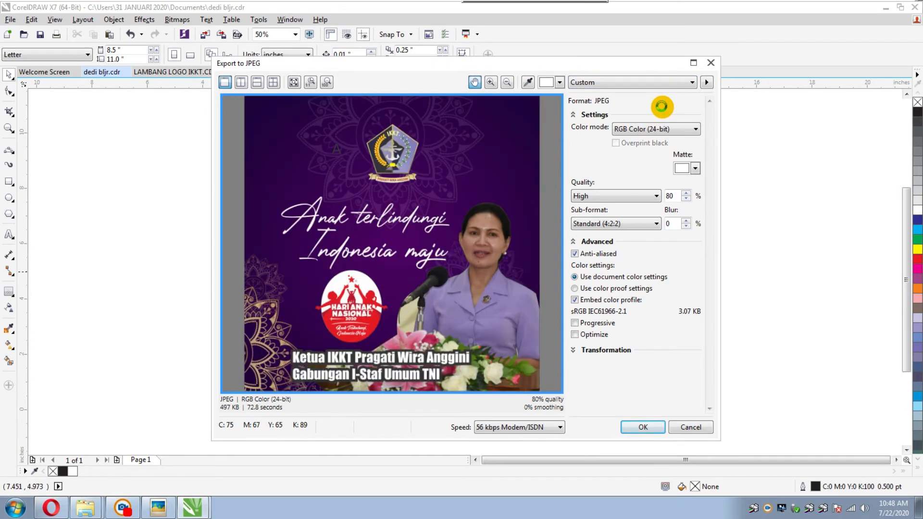
left_click(692, 83)
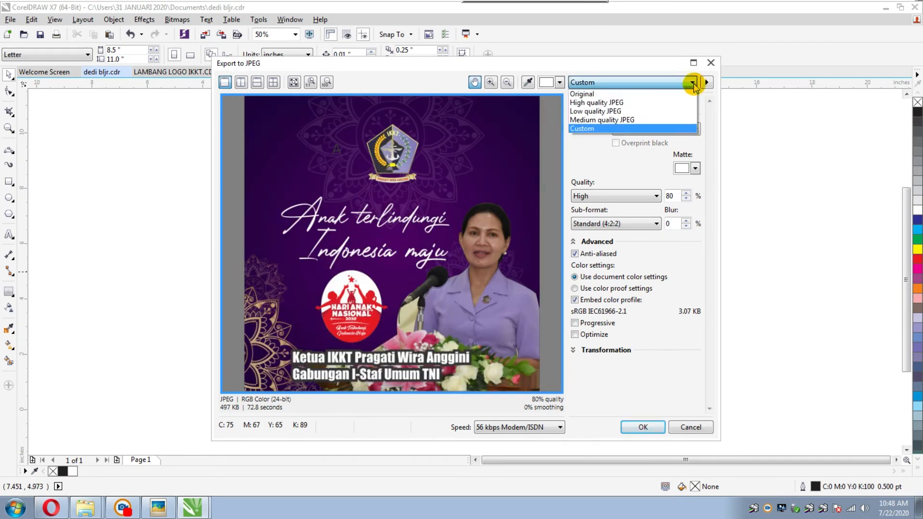
left_click(671, 104)
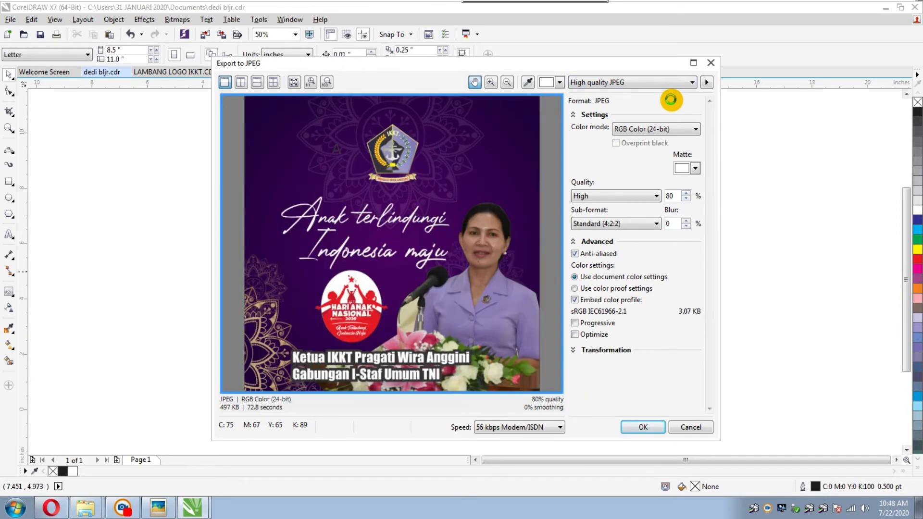
left_click(644, 428)
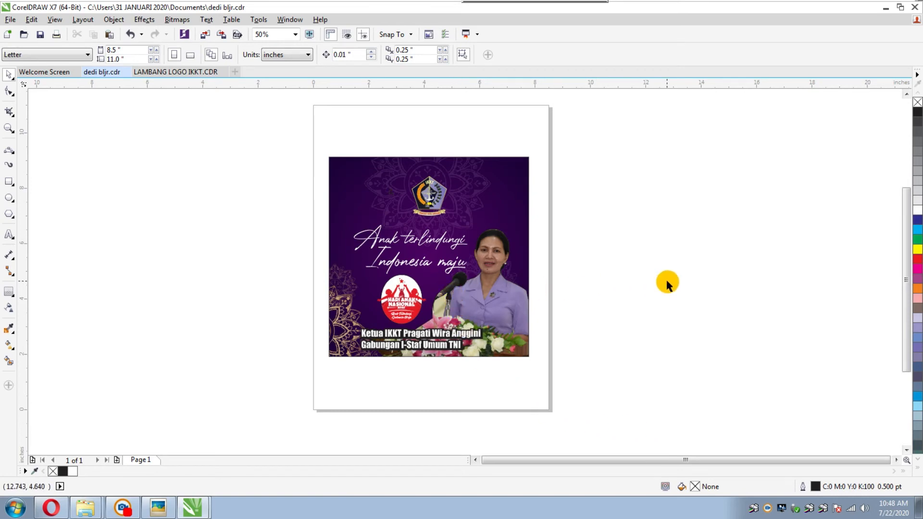
Step: Open the exported dedi bljr JPEG from the Documents library and inspect the card
left_click(86, 508)
left_click(82, 465)
left_click(57, 140)
double_click(231, 183)
left_click(86, 508)
left_click(79, 464)
double_click(142, 196)
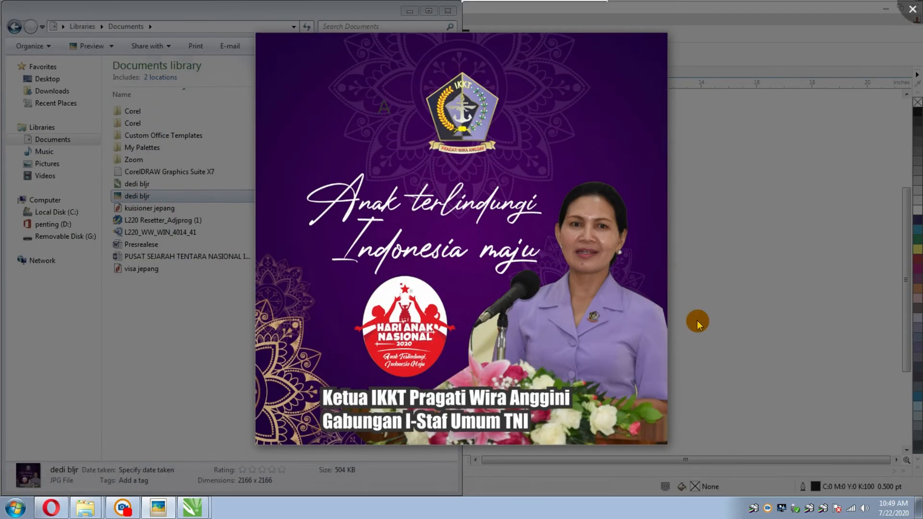
left_click(126, 227)
Step: Switch to the Opera browser and search Google for "ucapan vector"
left_click(51, 507)
left_click(533, 10)
left_click(392, 34)
type("ucapan")
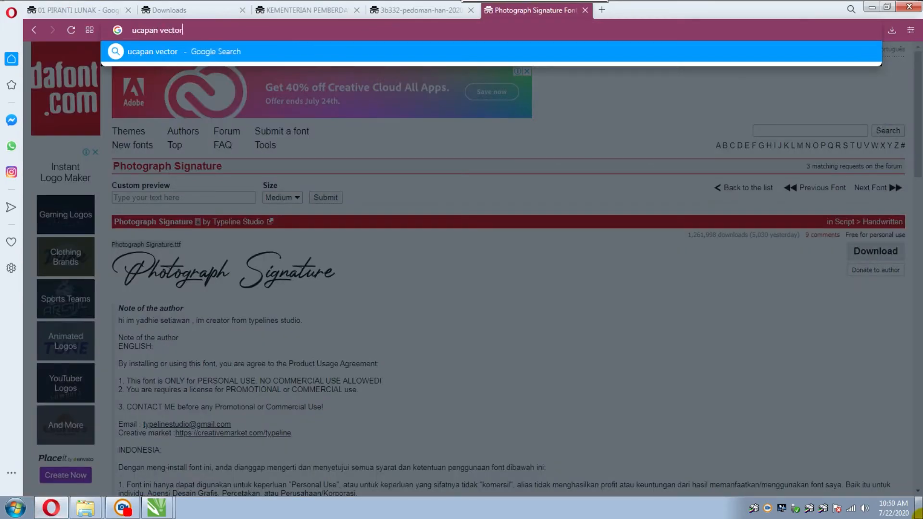
type(" vector")
key("Return")
scroll(150, 136, "down", 2)
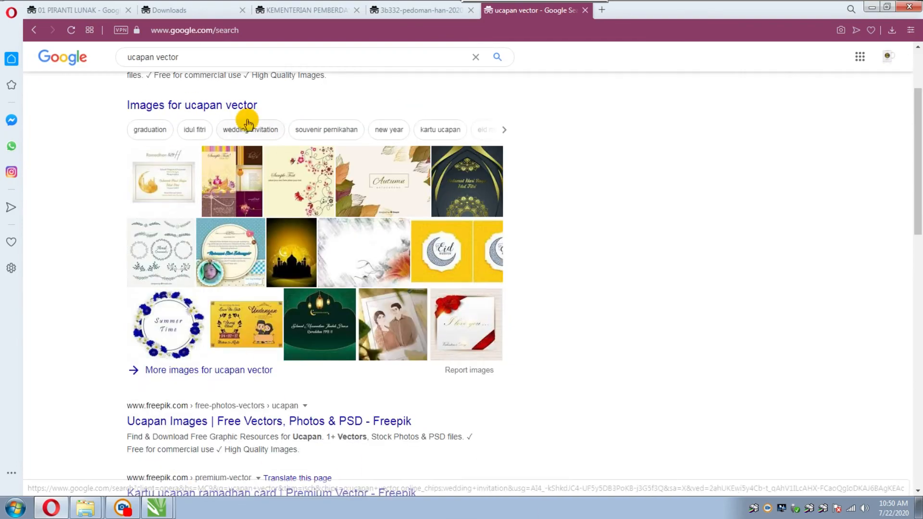
Step: Open the Hand drawn ornamental frame vector from the image results on Freepik and download it
left_click(150, 136)
scroll(618, 377, "down", 1)
left_click(618, 379)
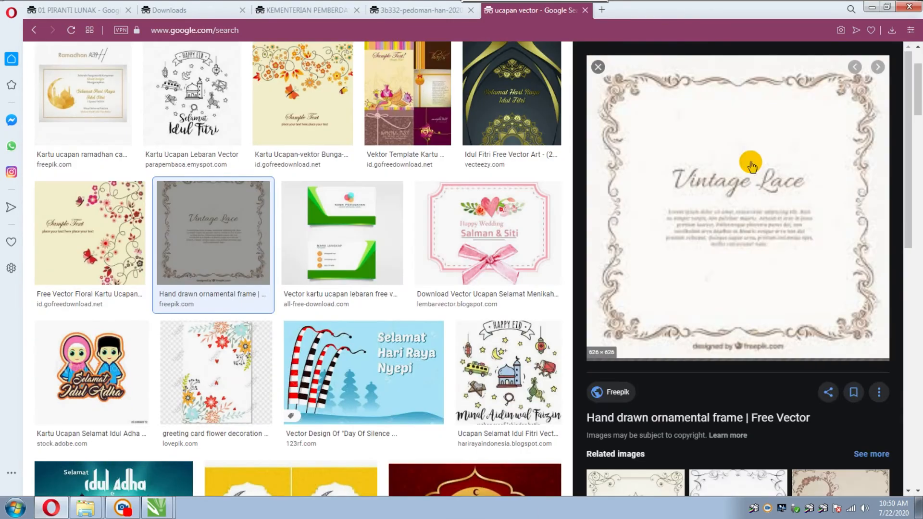
left_click(770, 416)
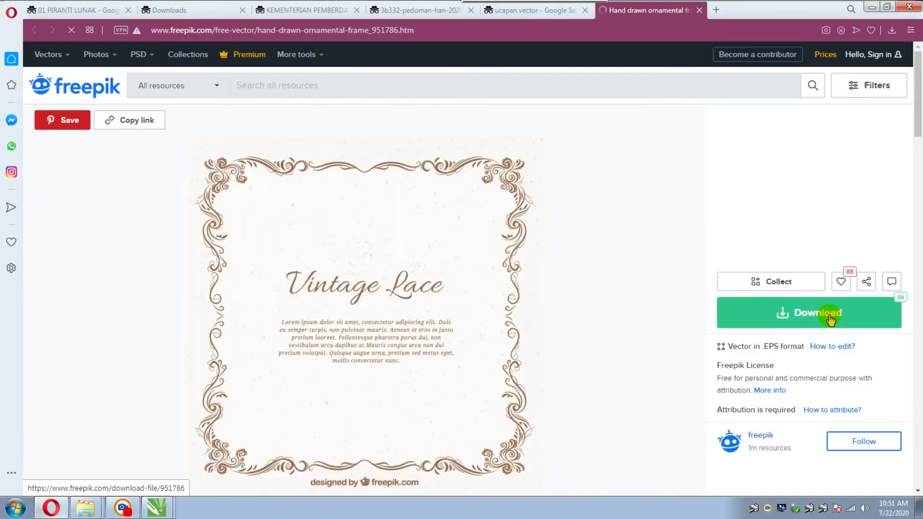
left_click(831, 319)
Step: Return to CorelDRAW, duplicate the card page as page 2, and delete the purple mandala background inside its PowerClip
left_click(158, 507)
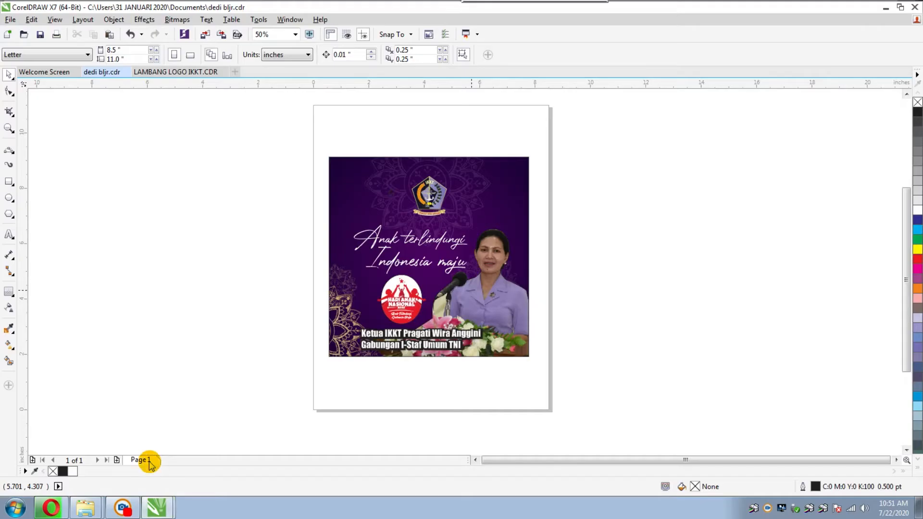
right_click(135, 461)
left_click(181, 414)
left_click(452, 283)
right_click(475, 226)
left_click(512, 181)
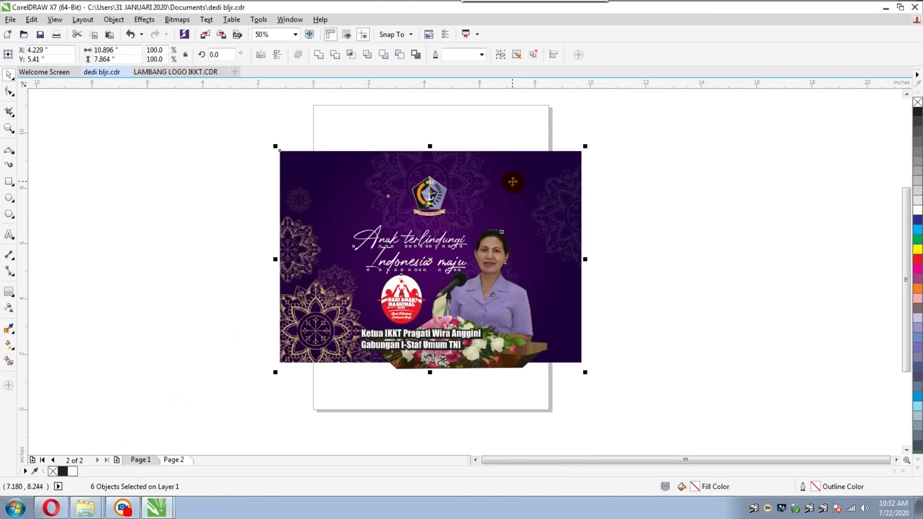
key("Delete")
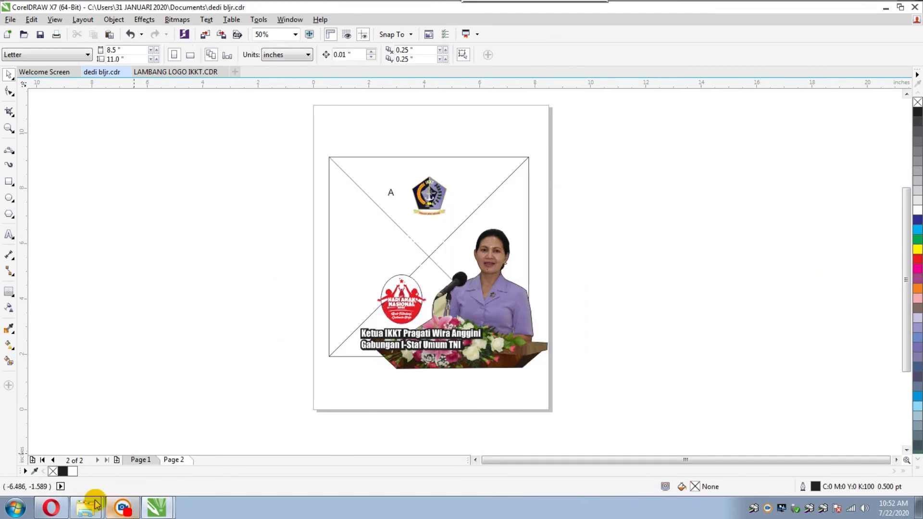
Step: Locate the downloaded ornamental frame archive through the Opera browser's downloads
left_click(51, 507)
left_click(885, 7)
left_click(847, 40)
left_click(794, 85)
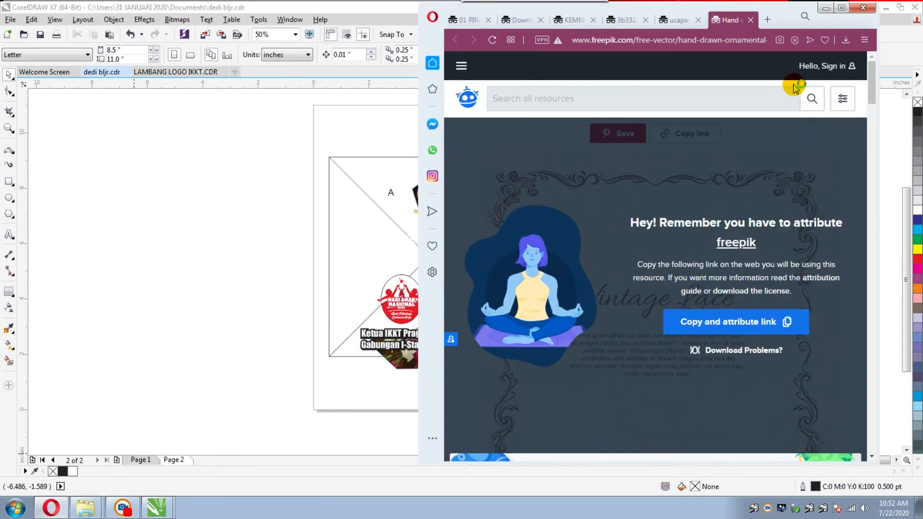
left_click(131, 170)
left_click(396, 68)
left_click(846, 40)
left_click(824, 85)
Step: Extract the downloaded frame archive and drop its vector file onto page 2 in CorelDRAW
right_click(159, 459)
left_click(276, 299)
scroll(269, 269, "up", 5)
double_click(196, 75)
left_click(167, 78)
left_click_drag(167, 79, 217, 242)
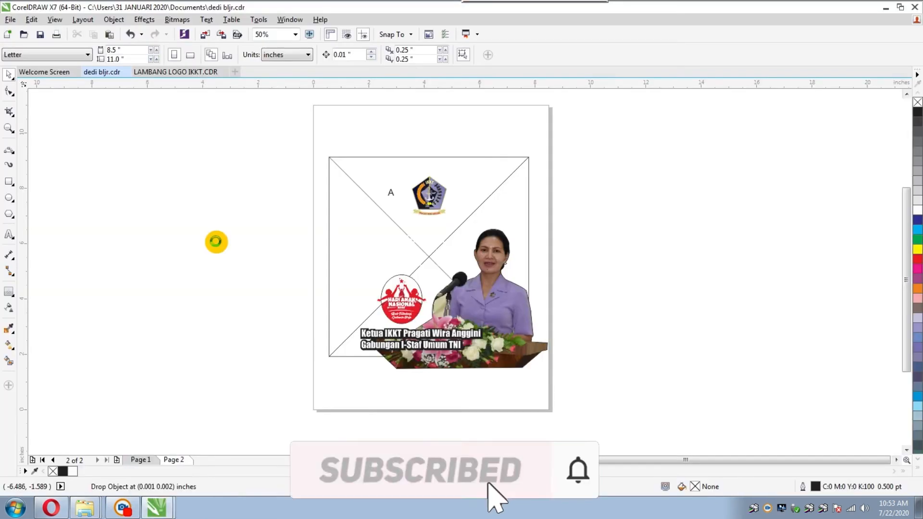
Step: Place the imported ornamental frame design, ungroup it, and delete an unneeded piece
left_click(488, 392)
left_click_drag(79, 105, 363, 144)
key("ctrl+u")
key("Delete")
Step: Centre the design's light background inside the card's PowerClip, and delete the stray letter A from the card
left_click_drag(673, 207, 461, 223)
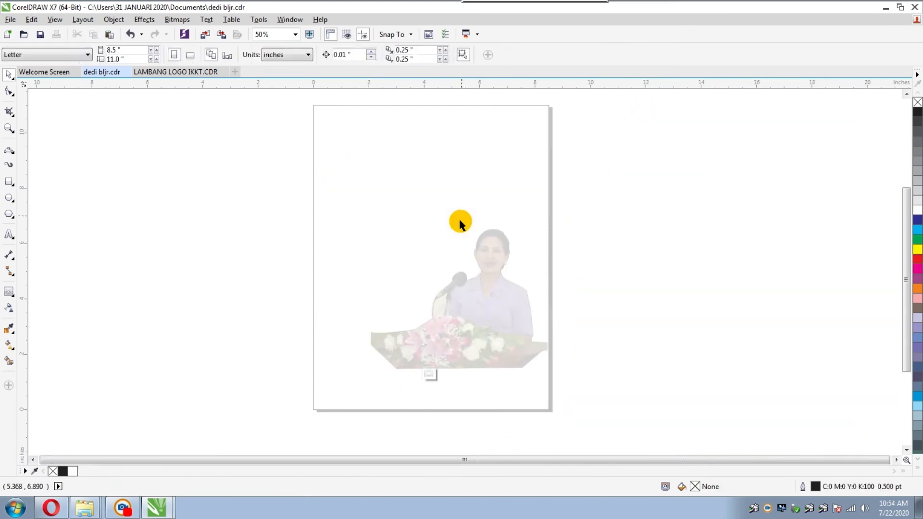
double_click(463, 222)
left_click(493, 212)
key("p")
left_click(428, 378)
left_click(391, 193)
key("Delete")
Step: Ungroup the remaining frame design and move its Vintage Lace title and sample paragraph off the page
left_click(722, 281)
key("ctrl+u")
left_click_drag(701, 280, 126, 226)
left_click_drag(712, 327, 810, 137)
left_click_drag(680, 249, 580, 266)
left_click_drag(676, 326, 700, 292)
Step: Move the ornamental border into the card's PowerClip, centre it on the page, and fit it to the card
key("ctrl+x")
double_click(505, 197)
key("ctrl+v")
left_click_drag(783, 360, 664, 361)
key("p")
left_click_drag(520, 341, 524, 347)
left_click(430, 376)
Step: Reopen the card's PowerClip contents, shrink the podium photo to 92.5%, and convert it to a bitmap
double_click(505, 165)
left_click(429, 376)
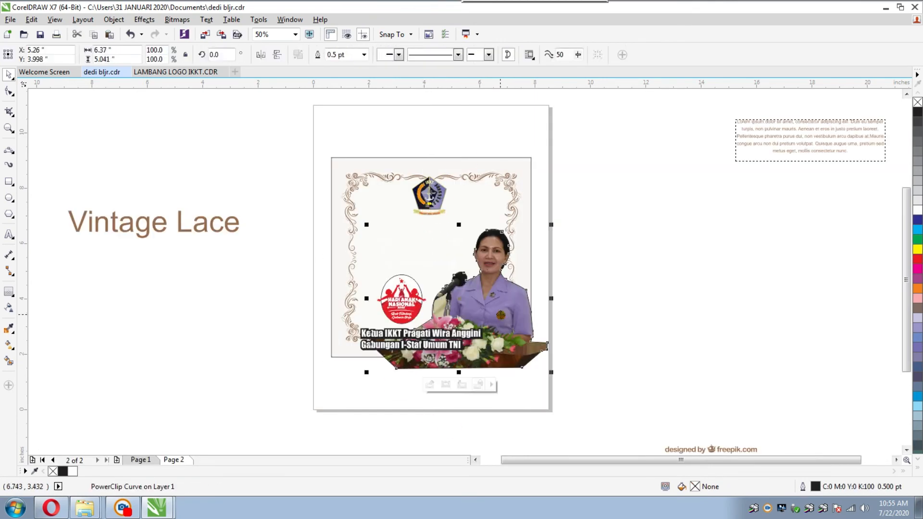
double_click(448, 222)
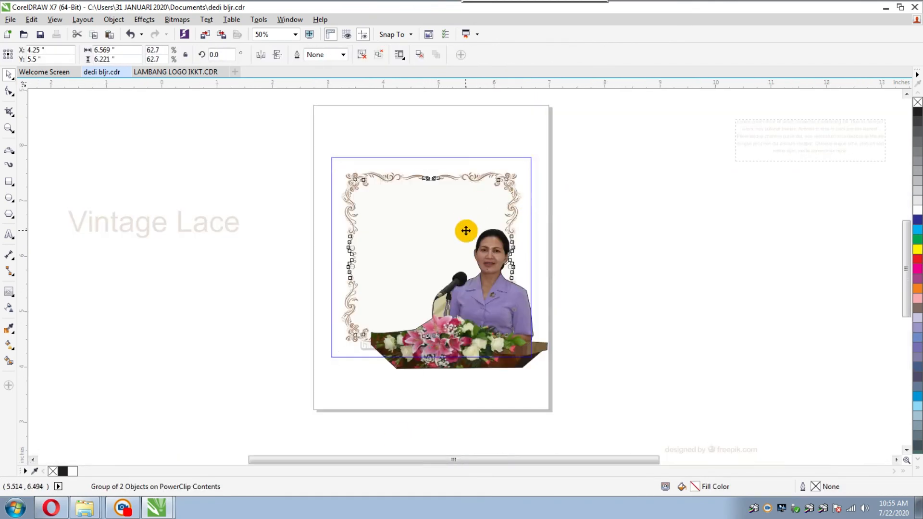
key("super")
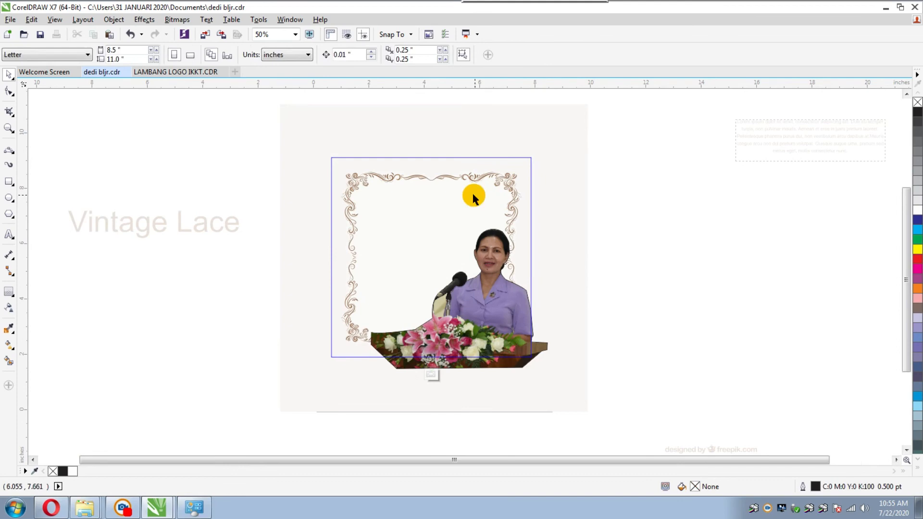
left_click(418, 261)
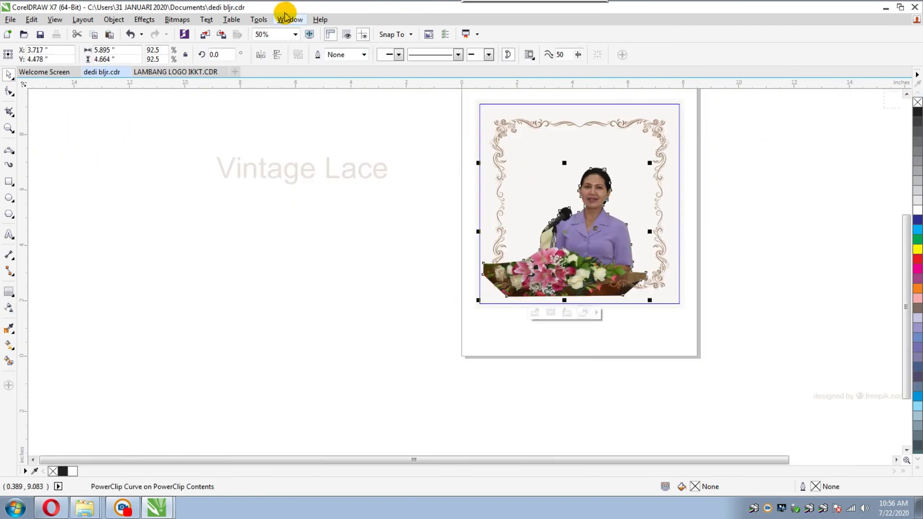
left_click(177, 19)
left_click(197, 30)
left_click(418, 316)
left_click(479, 301)
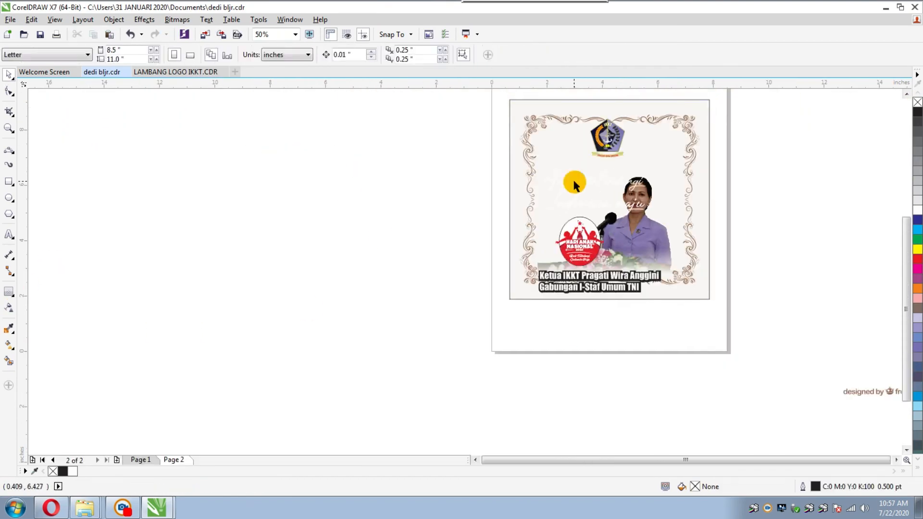
Step: Recolour both slogan lines brown (C:0 M:20 Y:20 K:60) and shift them left away from the woman's face
left_click(575, 185)
left_click(917, 308)
scroll(595, 191, "up", 1)
left_click_drag(704, 200, 646, 185)
left_click(596, 219)
left_click(917, 308)
left_click_drag(699, 238, 631, 222)
Step: Retype the slogan's first letter as a lowercase a and nudge both slogan lines
left_click_drag(601, 164, 621, 173)
double_click(527, 175)
key("BackSpace")
type("a")
left_click(605, 207)
left_click_drag(636, 221, 643, 222)
Step: Retype the slogan's first letter as a capital A and reposition the first slogan line below the IKKT emblem
left_click(599, 164)
left_click_drag(618, 102, 621, 223)
left_click_drag(618, 208, 617, 104)
double_click(493, 207)
key("BackSpace")
type("A")
left_click_drag(533, 223, 513, 224)
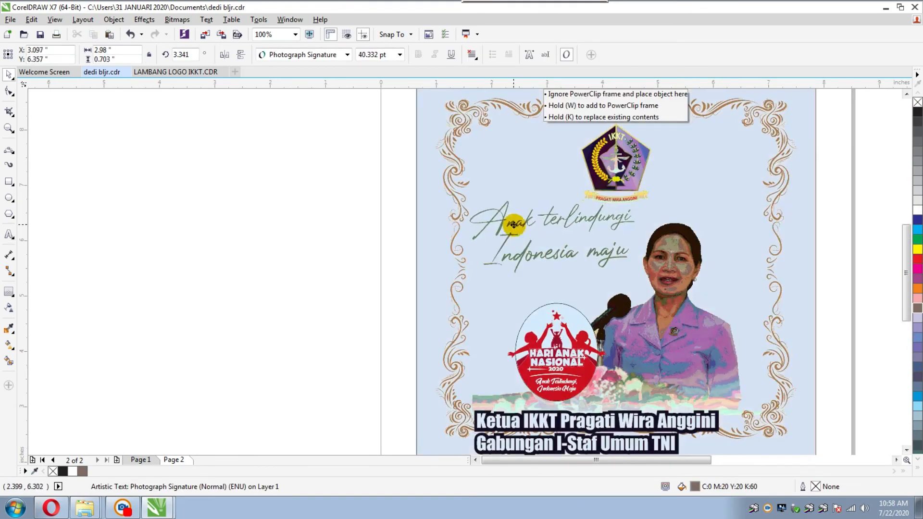
left_click(567, 262, "shift")
Step: Recolour the Ketua IKKT caption brown and clear its black surrounding effect
scroll(620, 269, "down", 1)
scroll(519, 344, "up", 1)
left_click(673, 332)
left_click(917, 308)
left_click(8, 291)
left_click(596, 56)
left_click(9, 75)
Step: Remove the outline from the Hari Anak Nasional logo and move it down towards the card's lower left
left_click(668, 267)
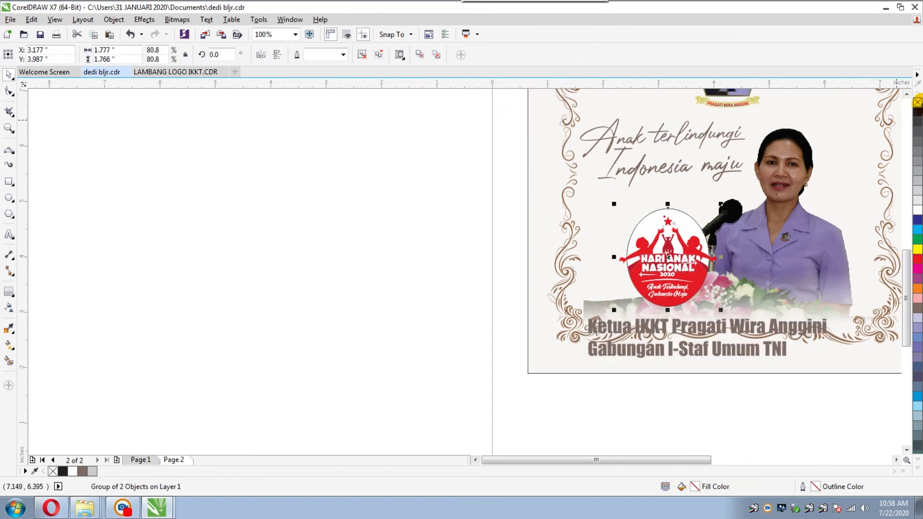
right_click(917, 102)
scroll(707, 204, "down", 1)
left_click_drag(719, 190, 671, 226)
Step: Shrink the podium photo inside the PowerClip towards the right side of the ornamental frame
left_click(745, 226, "ctrl")
left_click_drag(644, 284, 685, 262)
scroll(719, 251, "up", 1)
left_click_drag(591, 287, 634, 284)
Step: Convert the podium photo to a bitmap, fade it with the Transparency tool, and finish editing the PowerClip
left_click(748, 246)
left_click(178, 20)
left_click(209, 32)
left_click(425, 315)
left_click(9, 308)
left_click(654, 420)
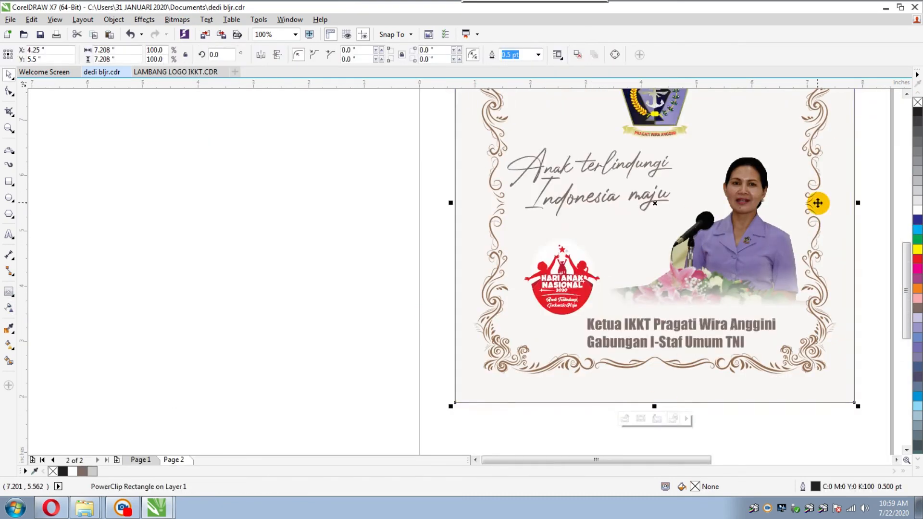
Step: Nudge the Ketua IKKT caption and the slogan slightly to the right
scroll(827, 187, "down", 1)
left_click_drag(755, 260, 765, 260)
left_click(722, 177, "shift")
left_click_drag(722, 177, 726, 179)
Step: Adjust the podium photo in the Image Adjustment Lab with temperature 4,259, saturation -18 and brightness 43, and close the PowerClip
left_click(750, 283, "ctrl")
left_click(793, 199)
scroll(796, 192, "up", 2)
left_click(177, 20)
left_click(216, 62)
left_click_drag(636, 179, 656, 179)
left_click_drag(626, 111, 678, 112)
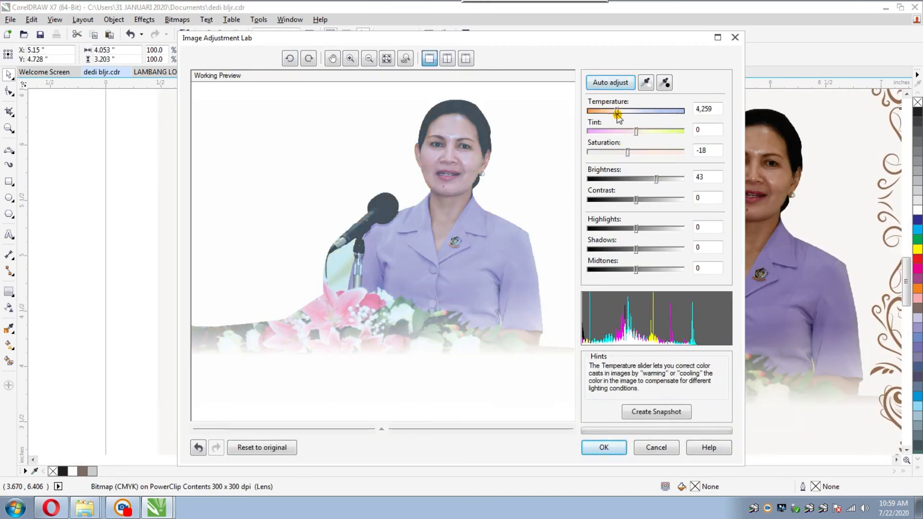
left_click(604, 447)
scroll(598, 376, "down", 1)
scroll(596, 395, "down", 1)
left_click(529, 252, "ctrl")
left_click(399, 308)
left_click(142, 460)
scroll(594, 362, "up", 1)
left_click(567, 336, "ctrl")
left_click(563, 326)
left_click(177, 20)
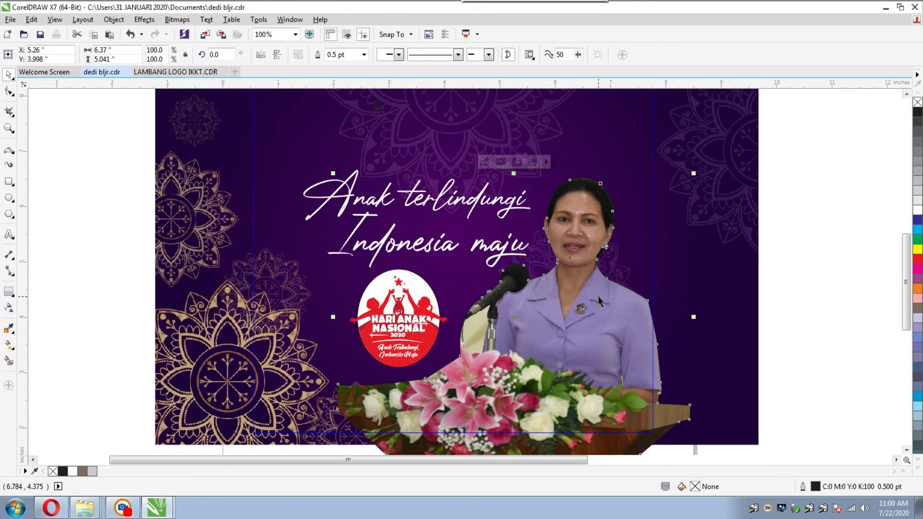
left_click(209, 32)
left_click(476, 318)
scroll(559, 318, "down", 1)
left_click(562, 322, "ctrl")
left_click(570, 401, "ctrl")
left_click(550, 332)
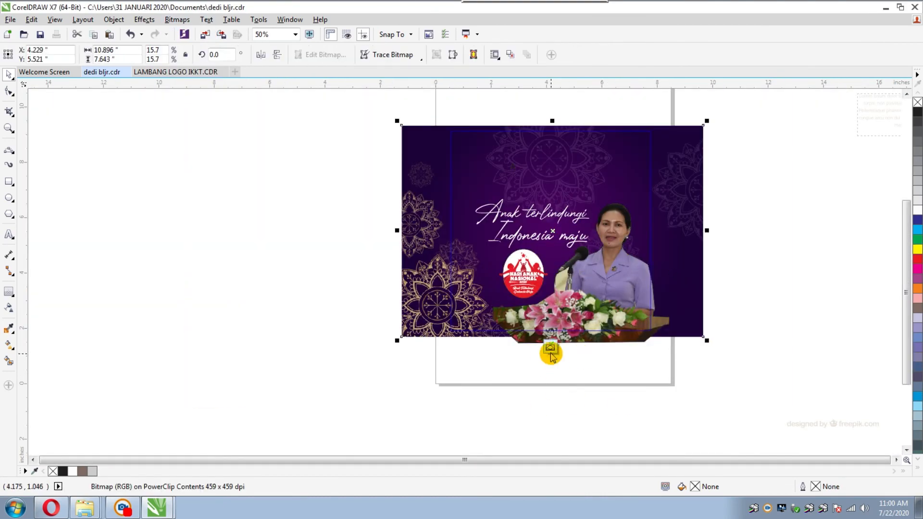
left_click(550, 354)
left_click(471, 415)
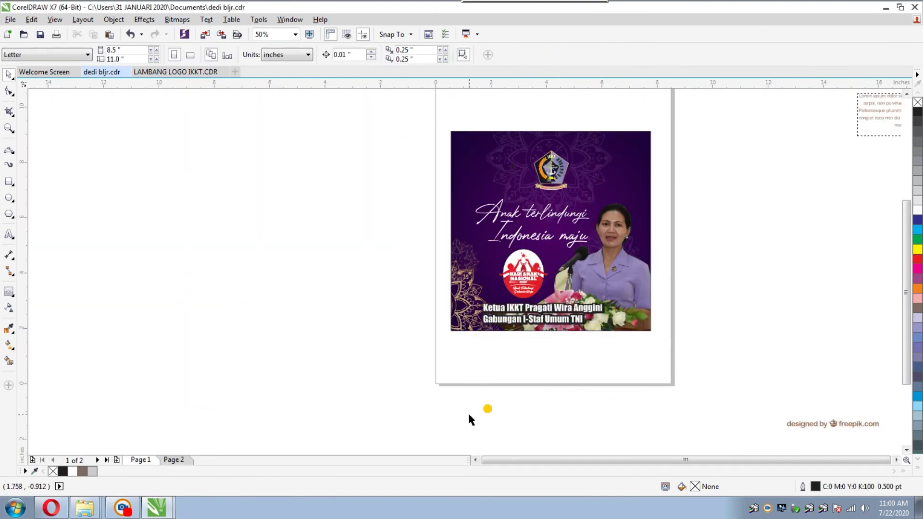
Step: Export the ornamental frame version on page 2 as a JPG file named dedi bljr 2
left_click(205, 369)
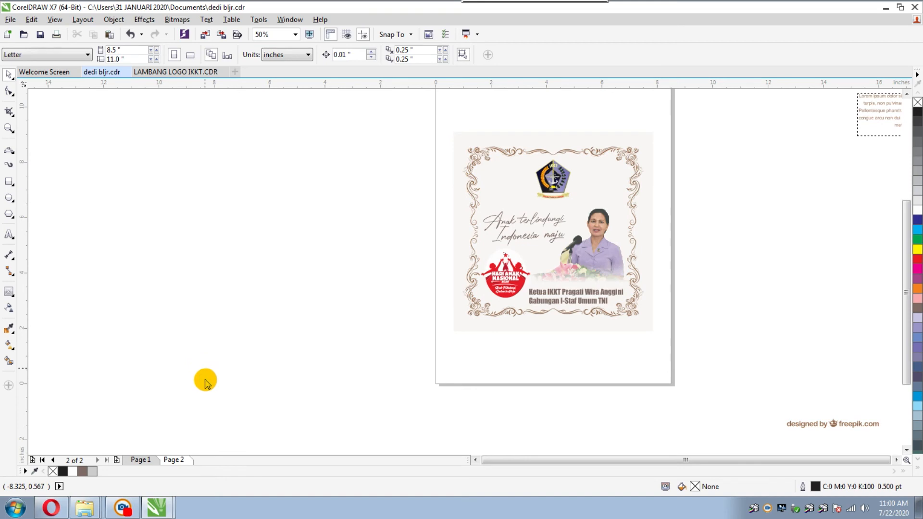
key("ctrl+e")
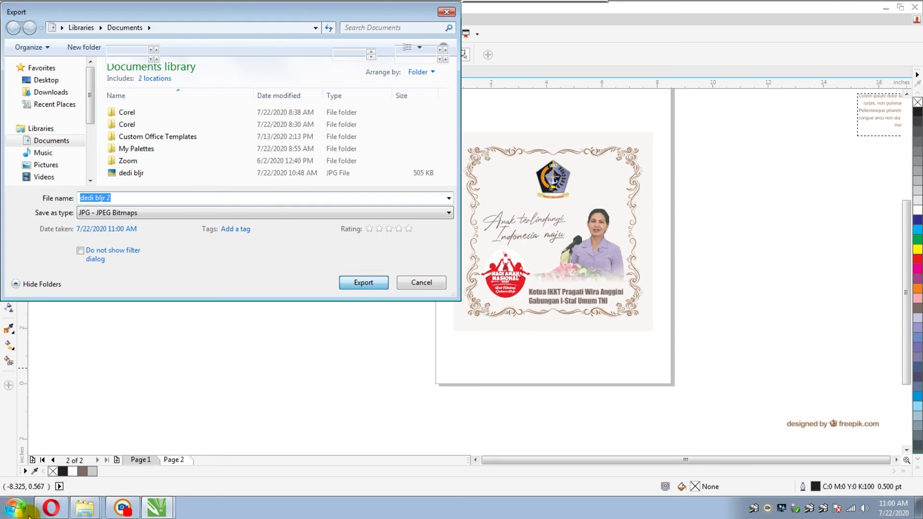
Step: Switch to Opera, load web.whatsapp.com in the Freepik tab, and move the browser window clear of the export dialog
left_click(50, 510)
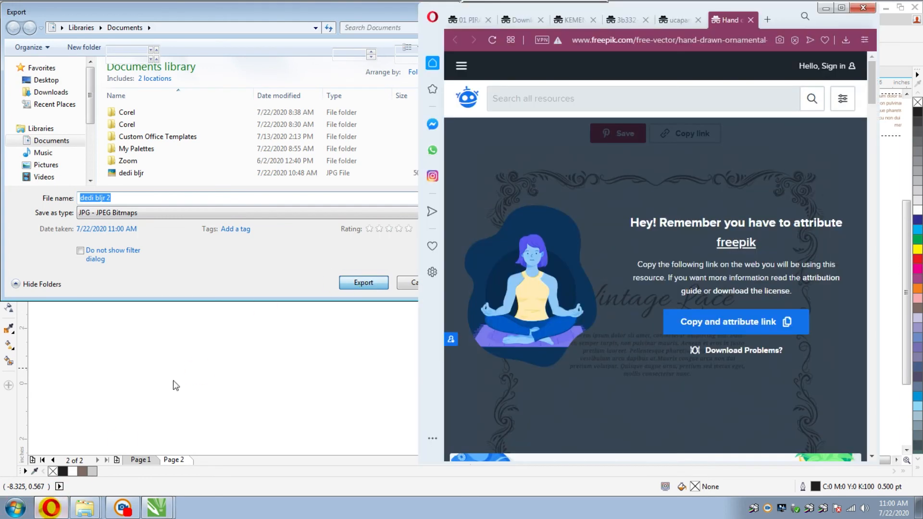
left_click(701, 39)
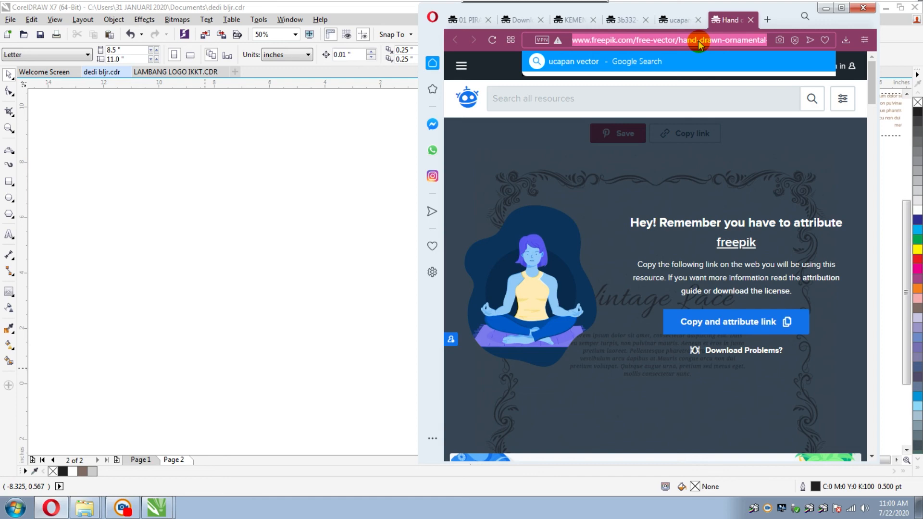
type("web.whatsapp")
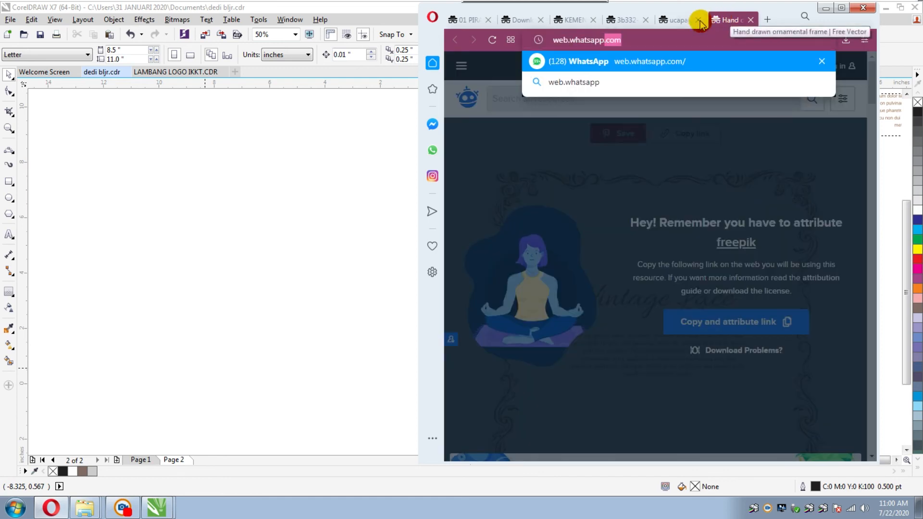
left_click(662, 63)
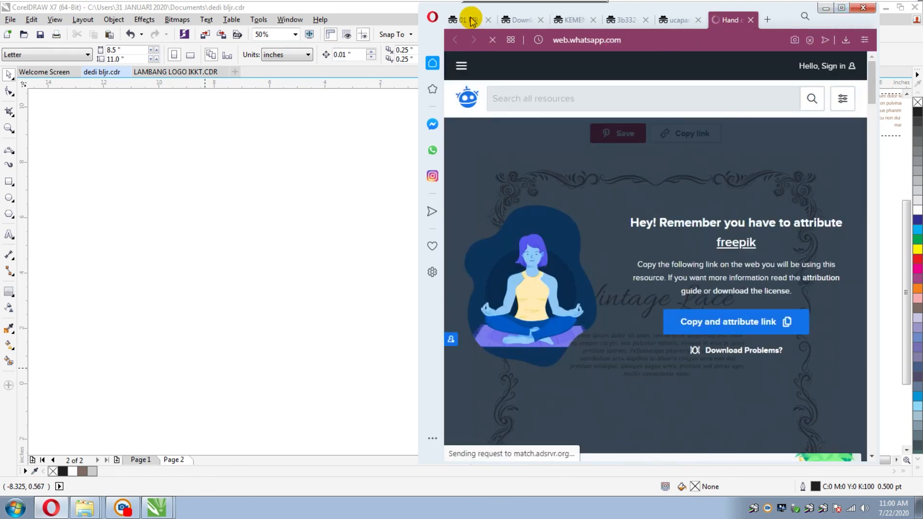
left_click_drag(793, 17, 4, 117)
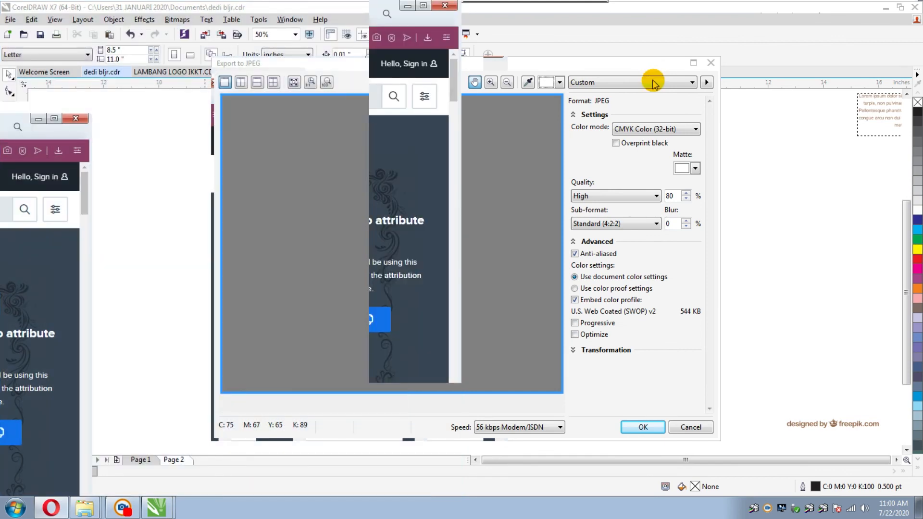
Step: Apply the High quality JPEG preset to the page 2 export
left_click(654, 84)
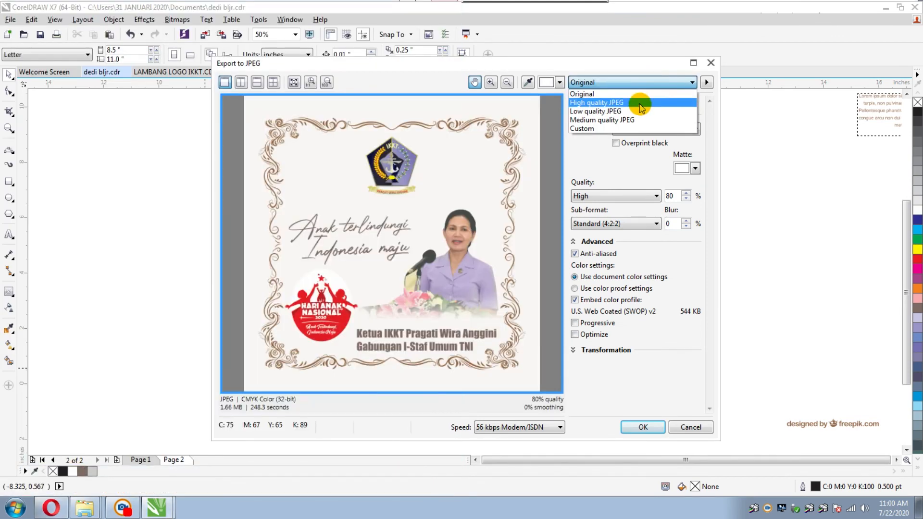
left_click(641, 83)
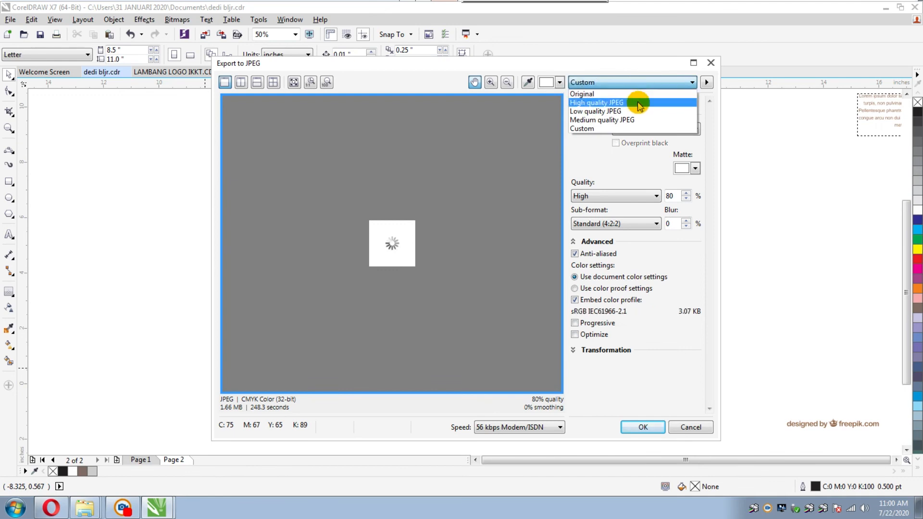
left_click(638, 102)
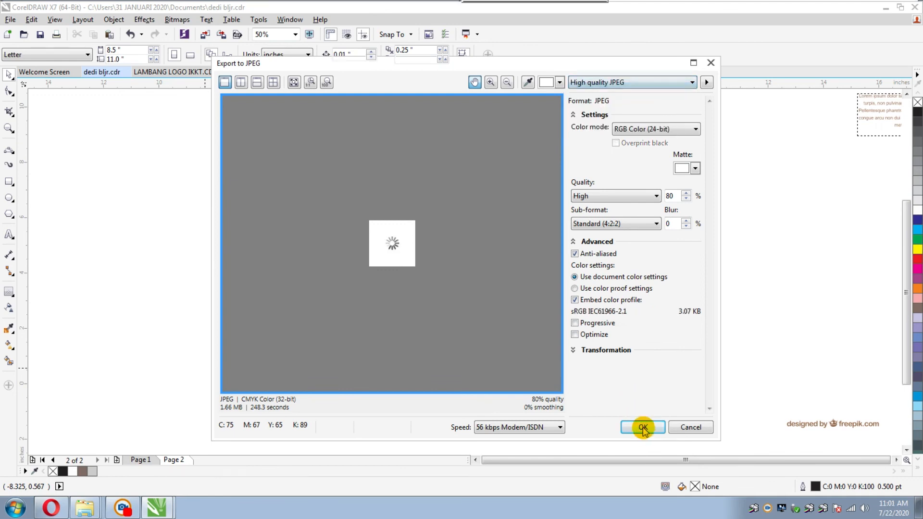